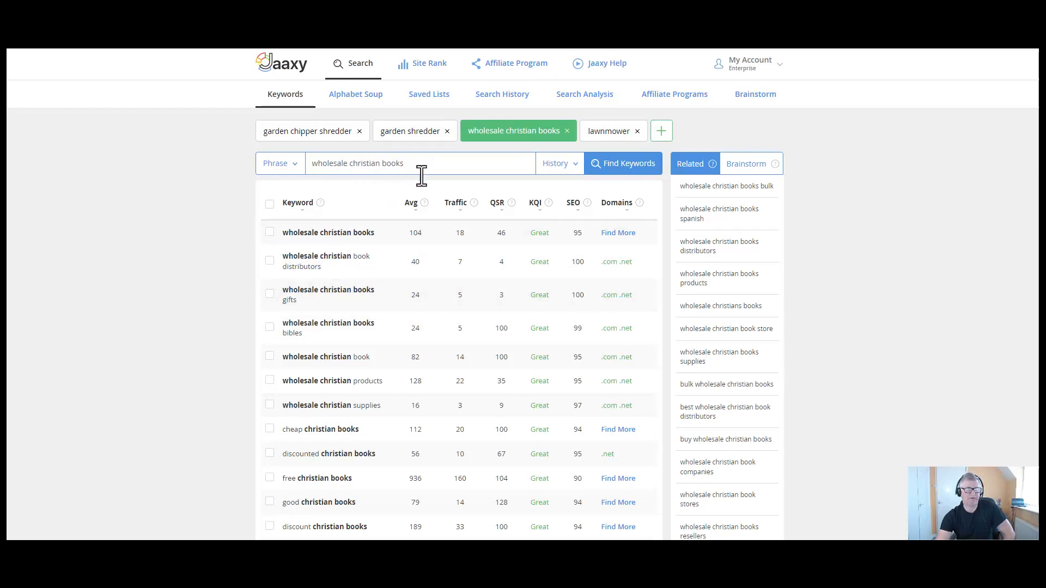
- Rerun the earlier 'christian books' keyword search from Jaaxy's search history list
click(579, 170)
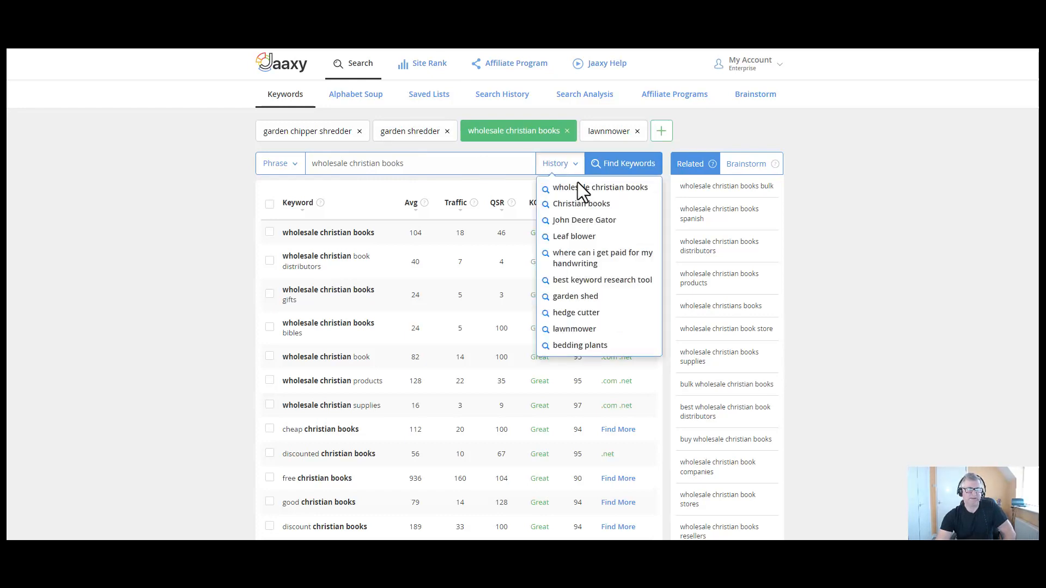
click(572, 200)
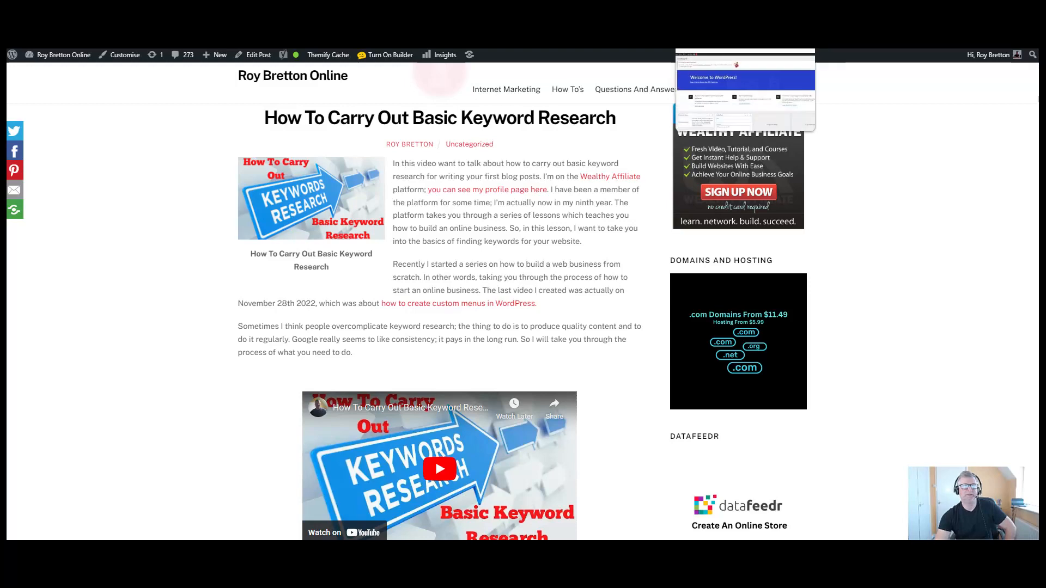
- Switch to the browser tab showing the Wealthy Affiliate profile page
click(599, 44)
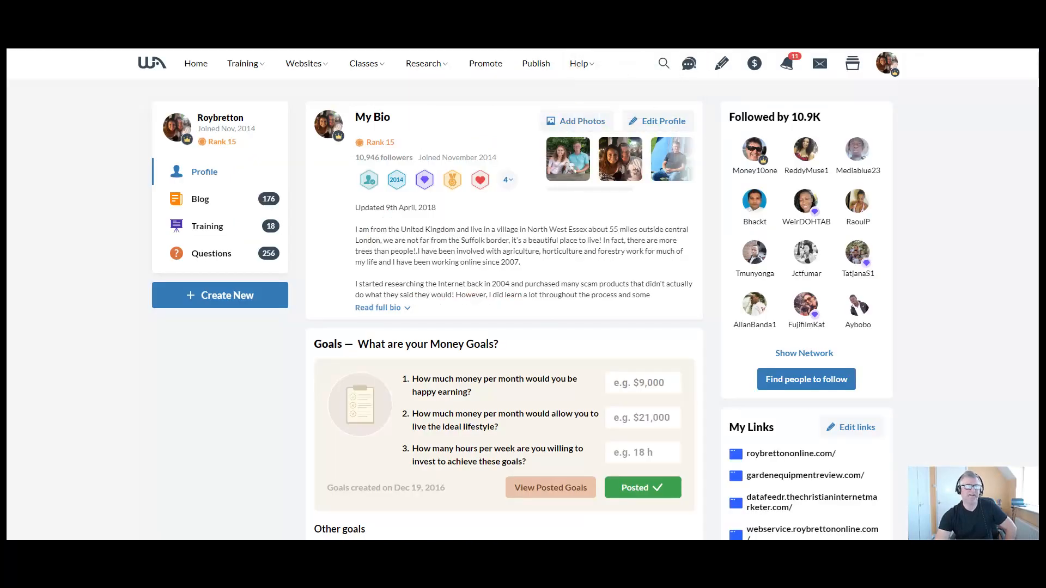
- Open the WordPress dashboard for acountrymansview.com from the Websites menu
click(304, 66)
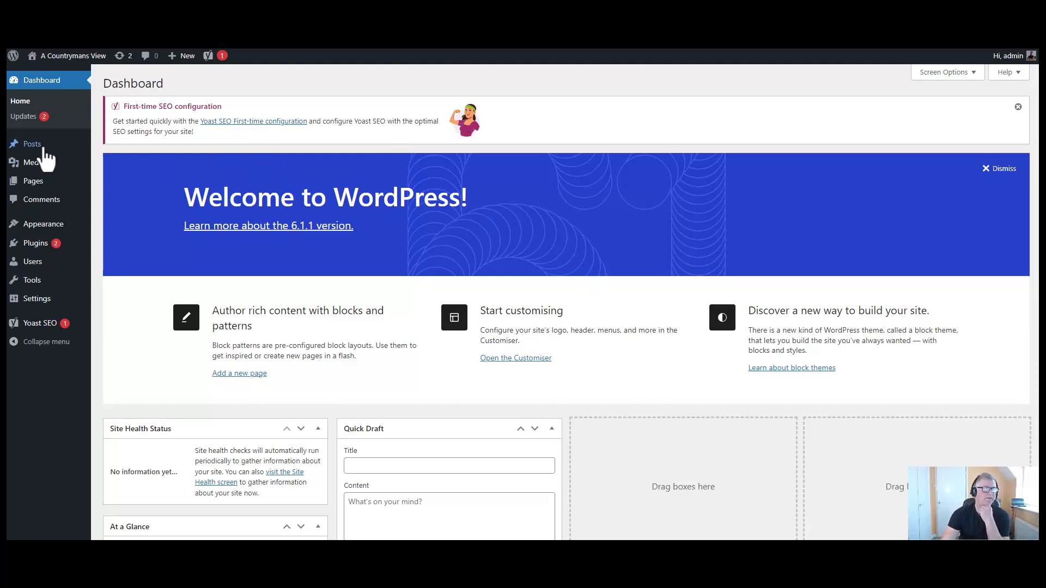
mouse_move(41, 147)
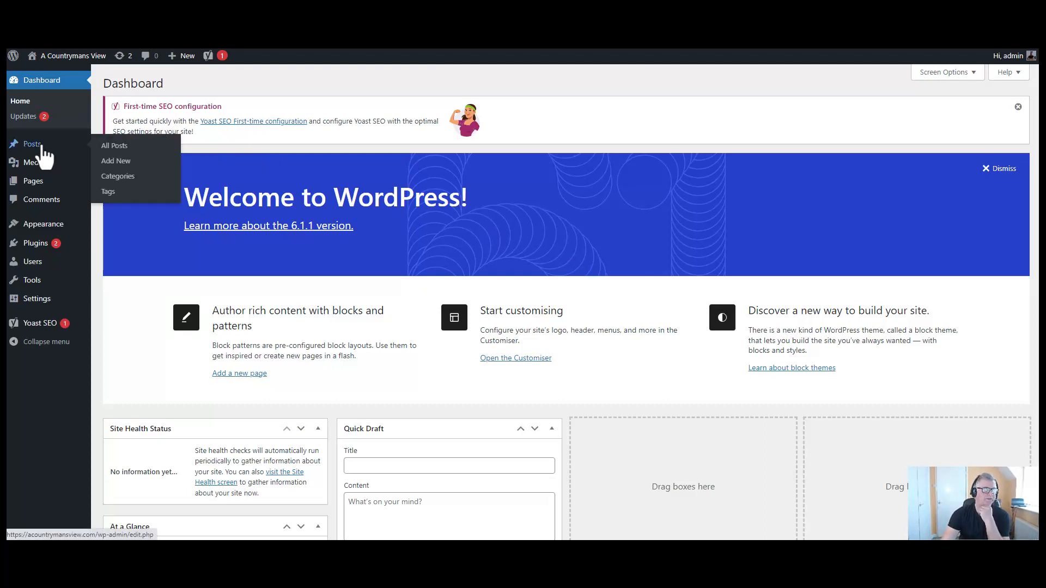
- Start a new post and look for paste options in the Visual editor's context menu
click(124, 165)
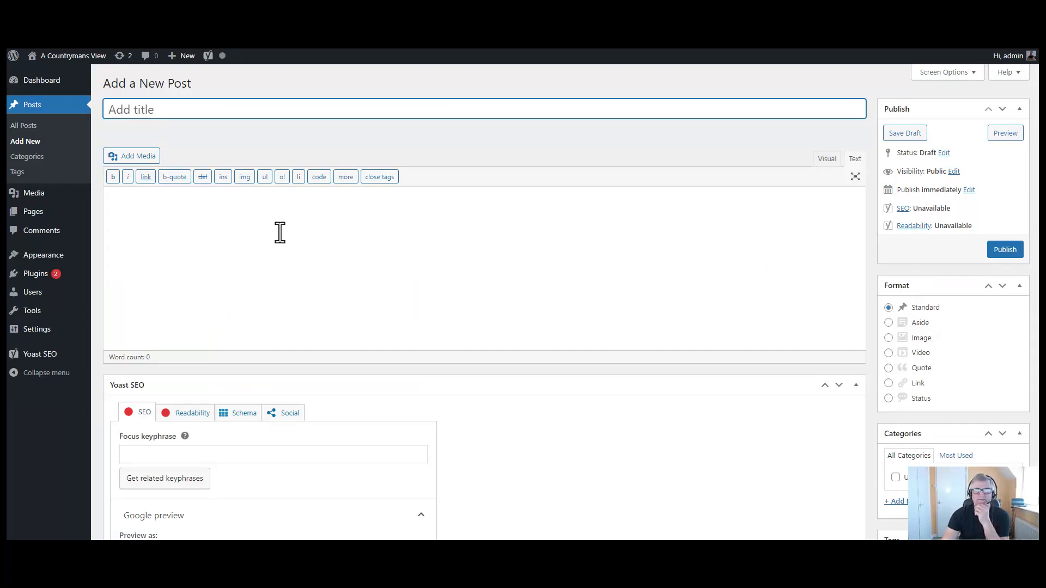
click(827, 161)
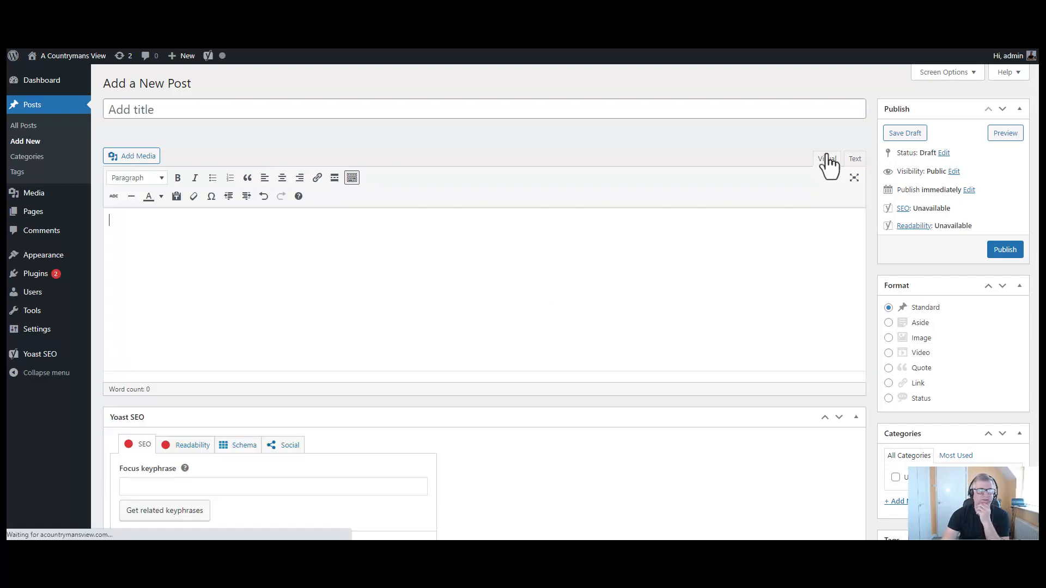
right_click(167, 232)
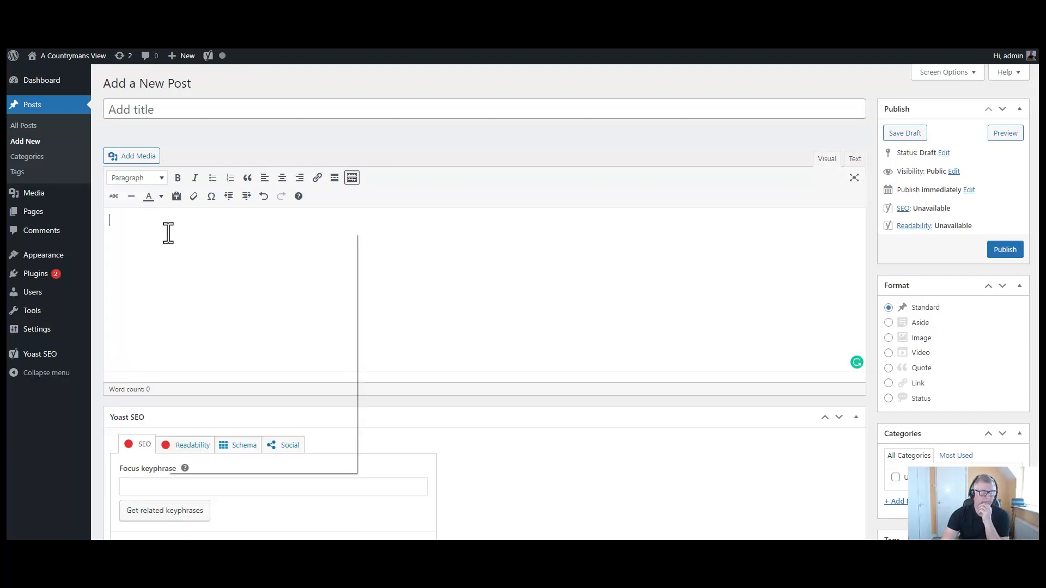
click(139, 264)
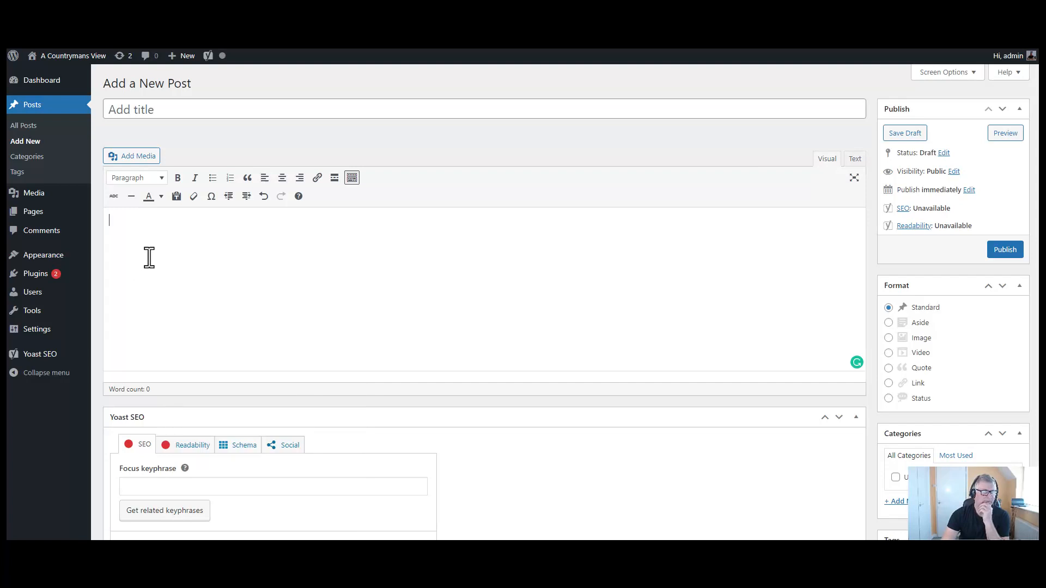
right_click(149, 256)
click(424, 281)
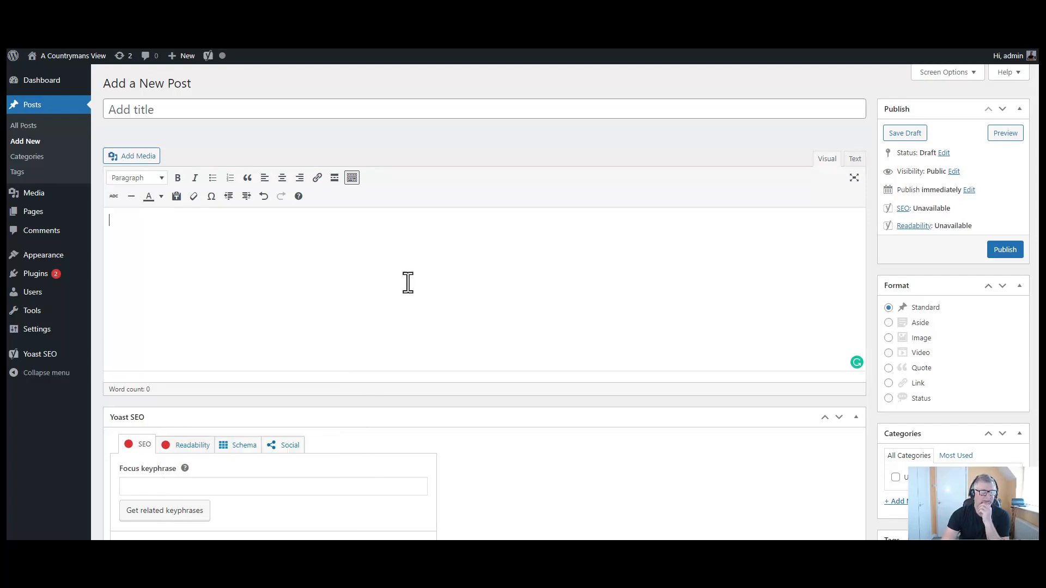
right_click(280, 303)
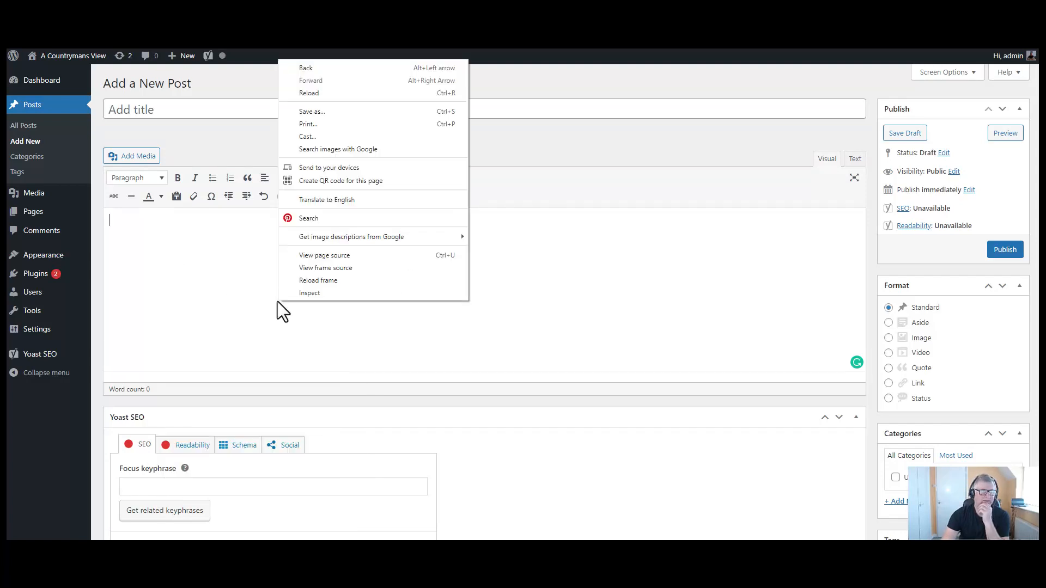
click(280, 305)
click(250, 109)
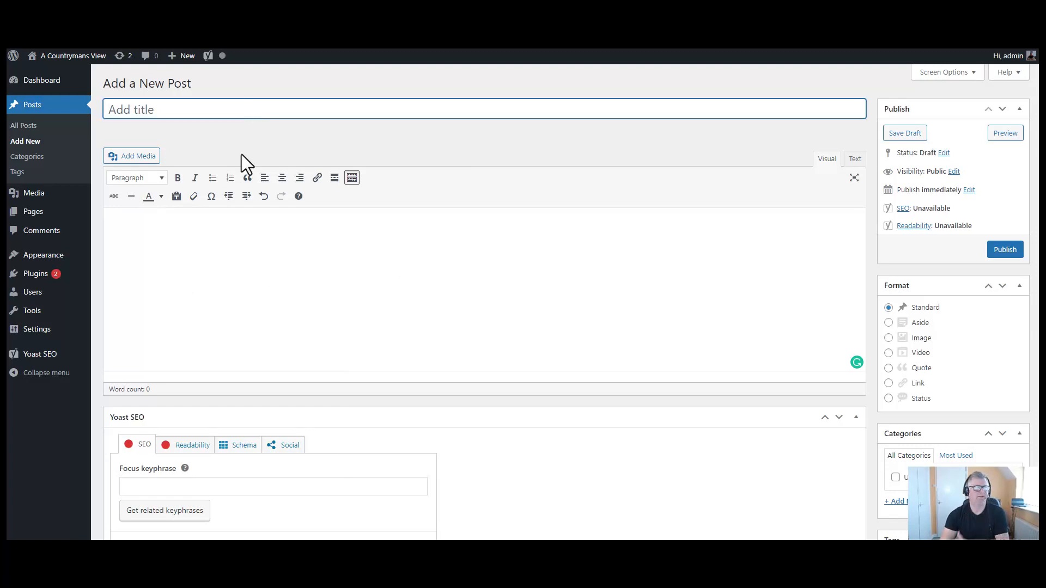
right_click(190, 307)
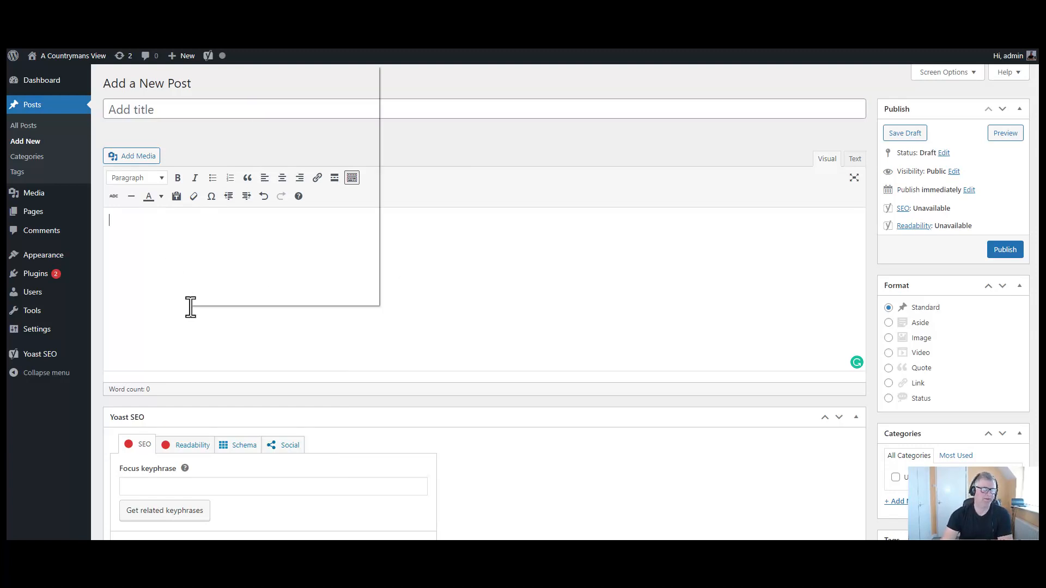
click(197, 334)
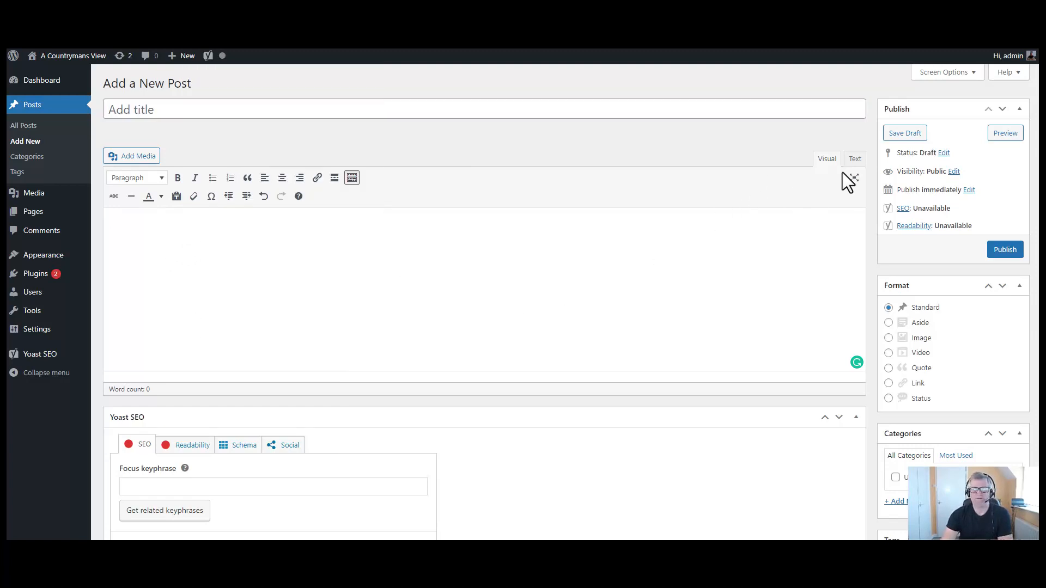
- Paste the full article into the post body as plain text from the Text view
click(855, 160)
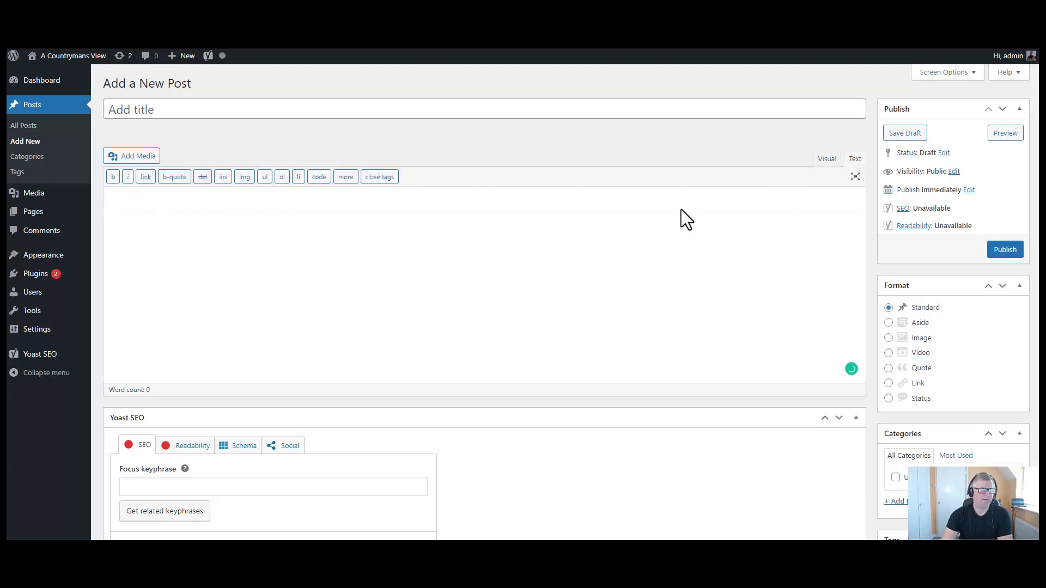
right_click(285, 264)
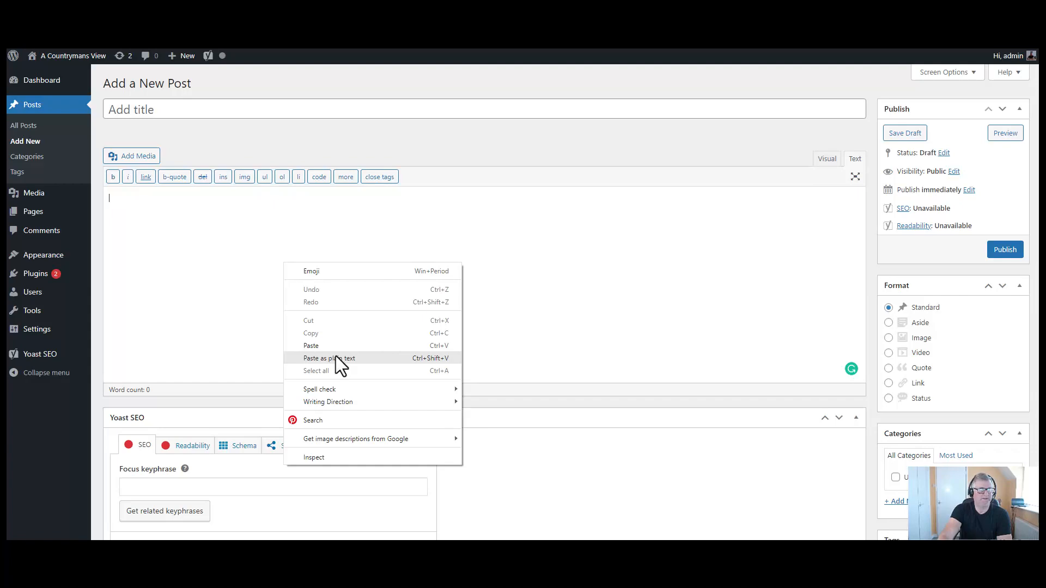
click(336, 355)
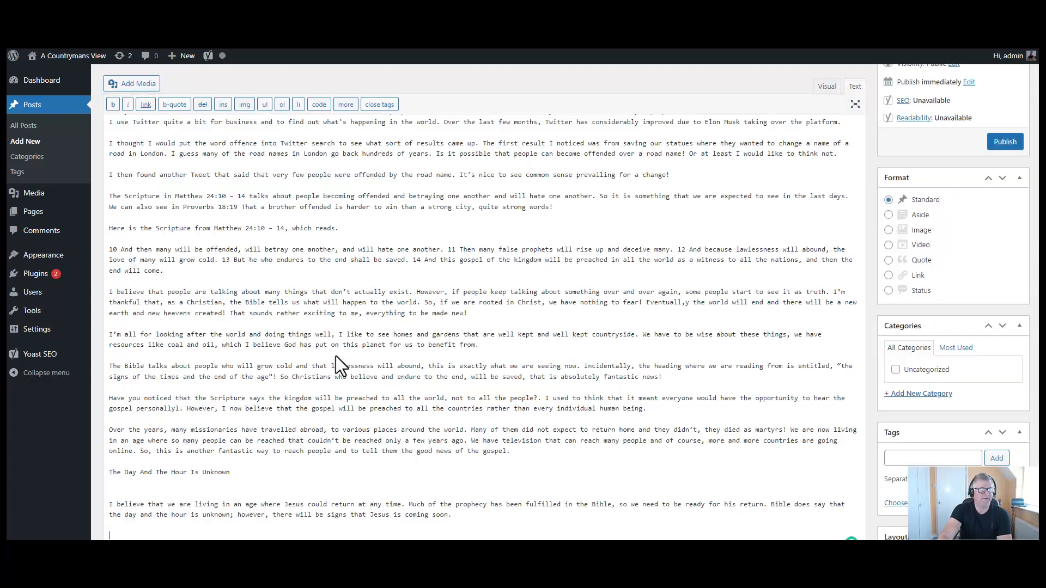
- Make 'End Times People Will Become Offended' the post title and remove it from the body
click(827, 87)
scroll(648, 354, up, 15)
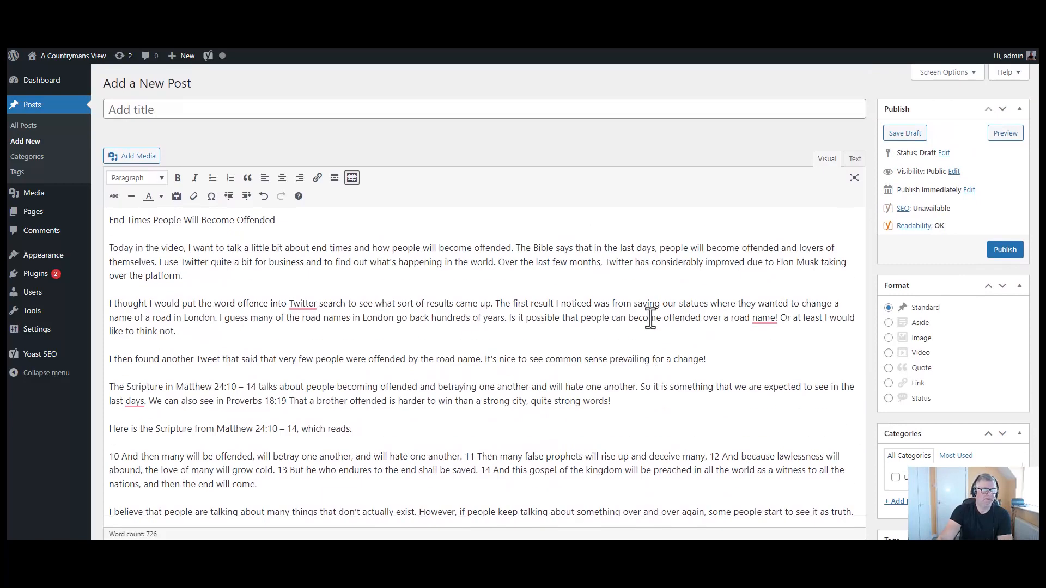
drag(282, 221, 93, 219)
drag(163, 217, 182, 114)
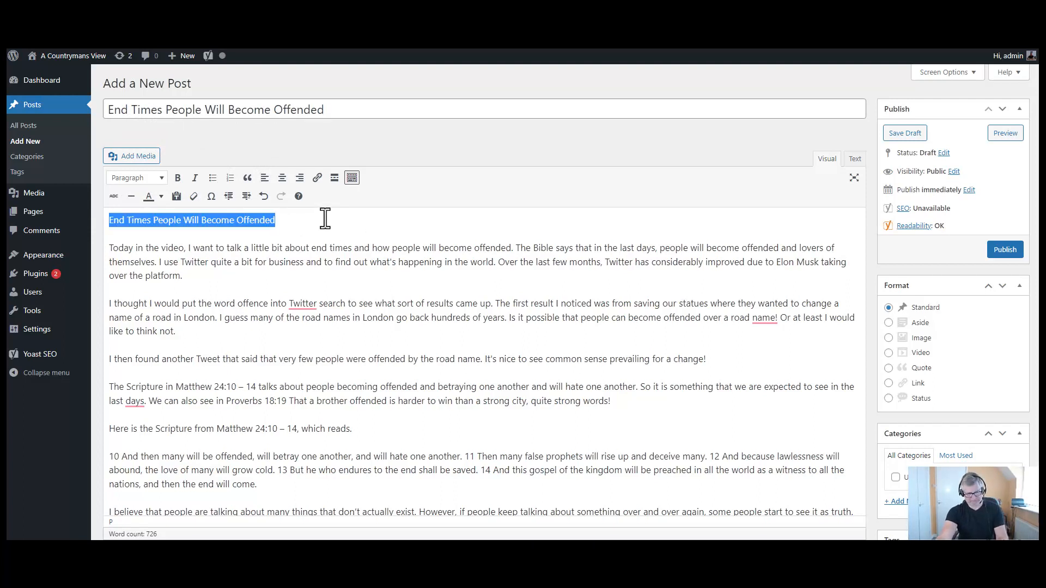
key(Delete)
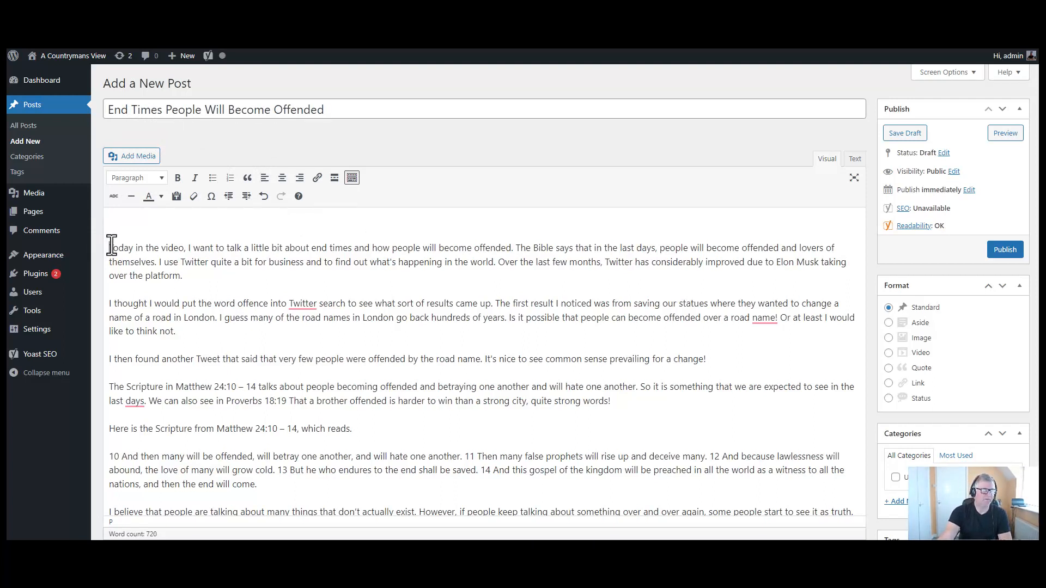
key(Delete)
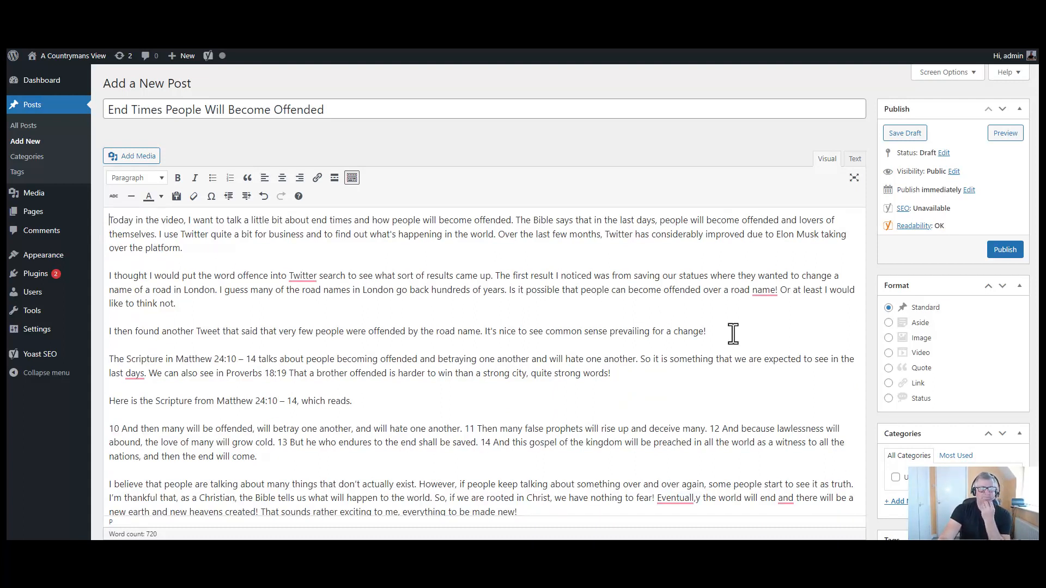
- Add blank spacer paragraphs after the 'for a change!' line and check them in HTML view
click(725, 330)
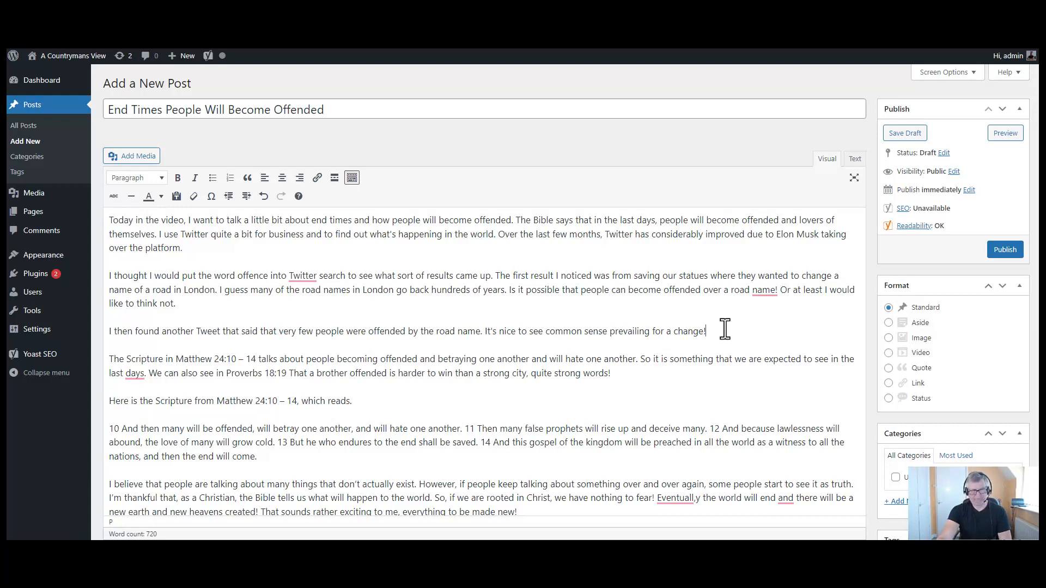
key(Return)
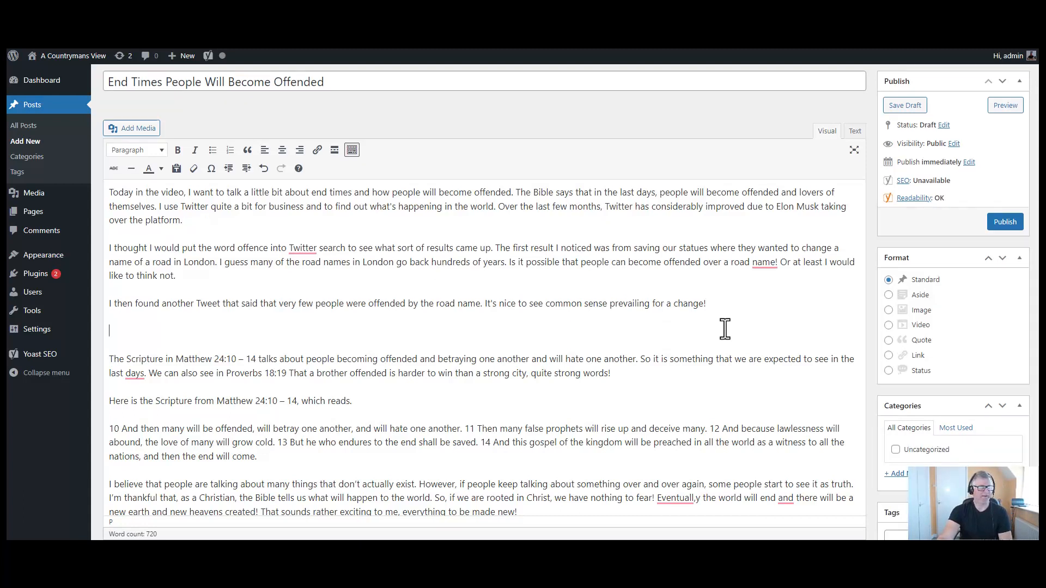
key(Return)
key(Return)
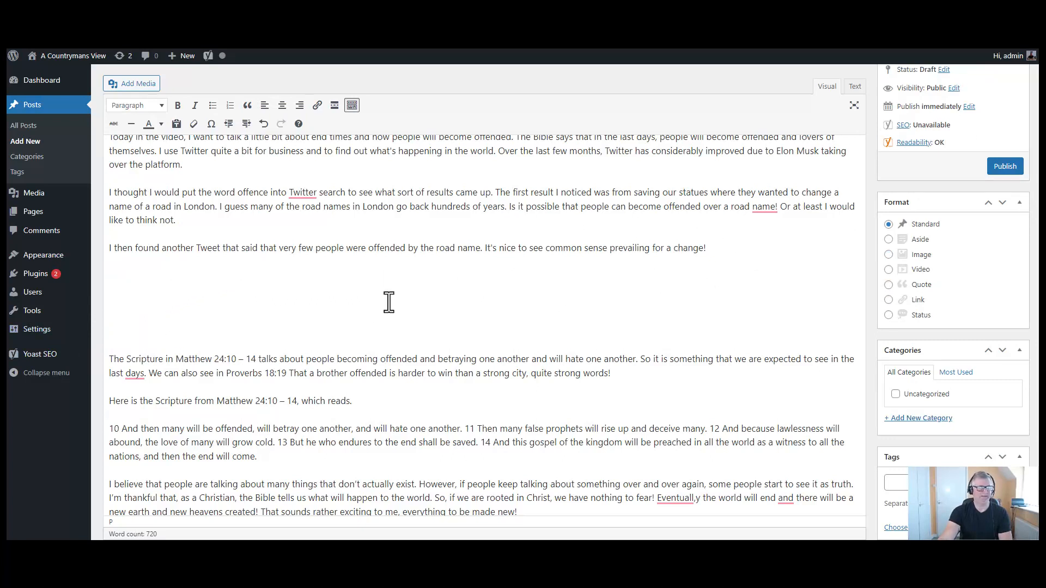
key(BackSpace)
key(BackSpace)
key(BackSpace)
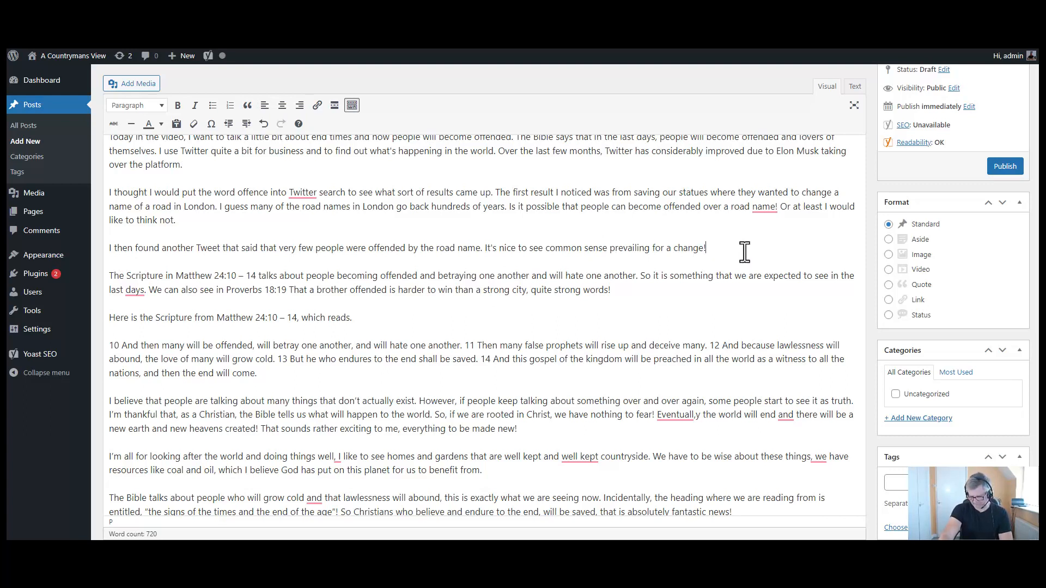
key(Return)
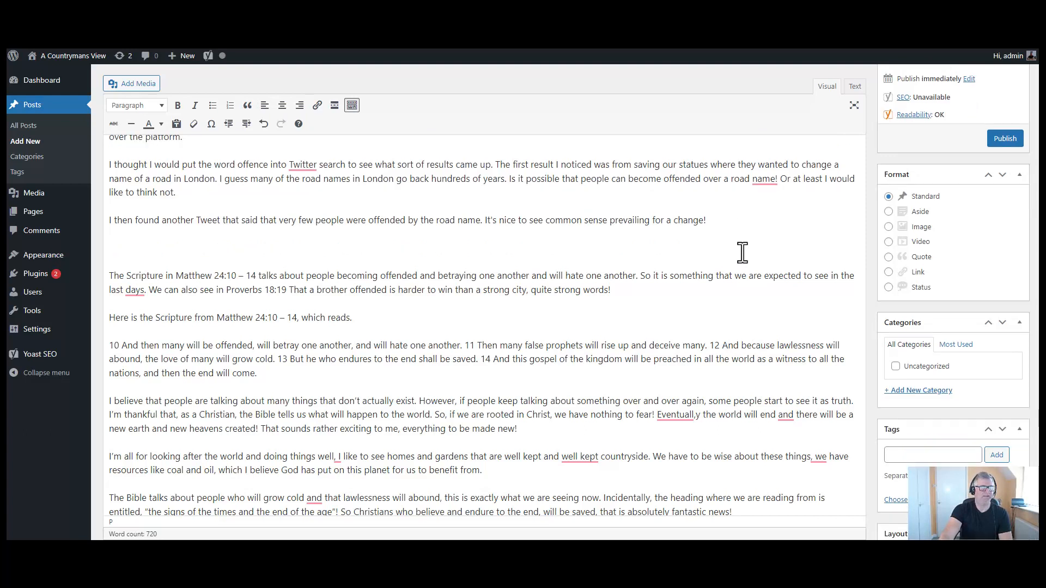
key(Return)
key(Return)
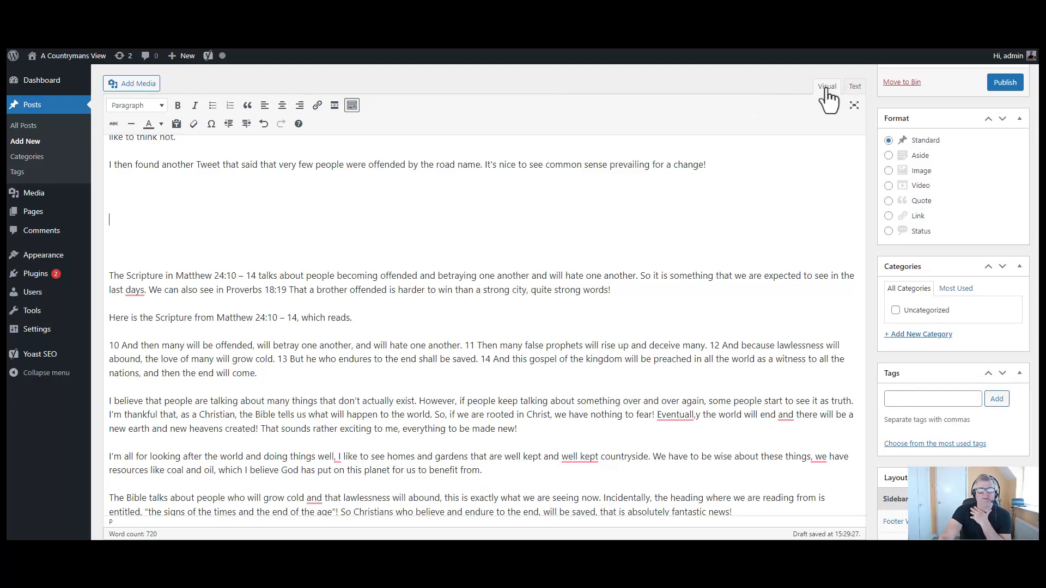
click(855, 87)
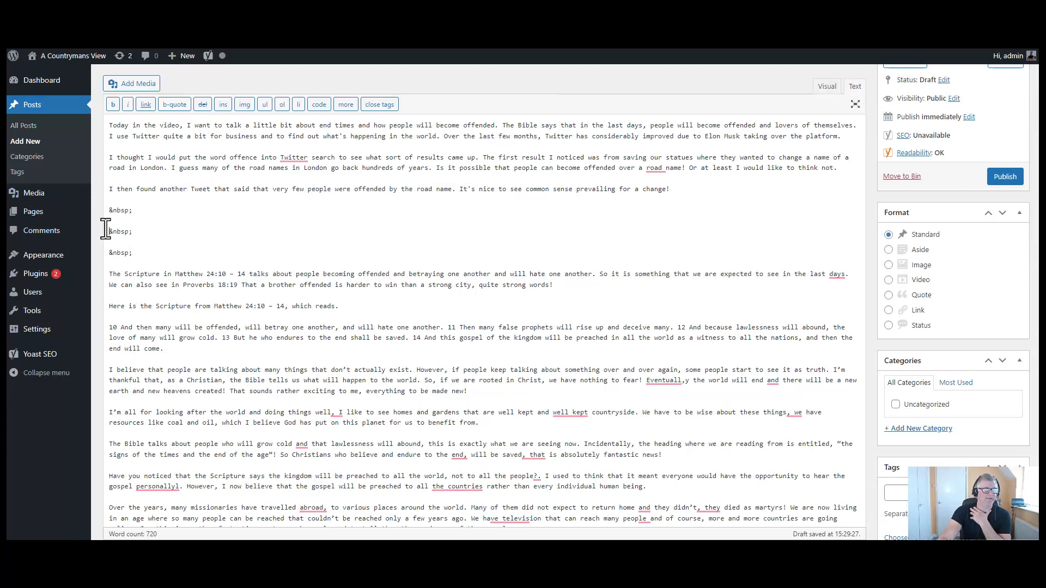
click(140, 232)
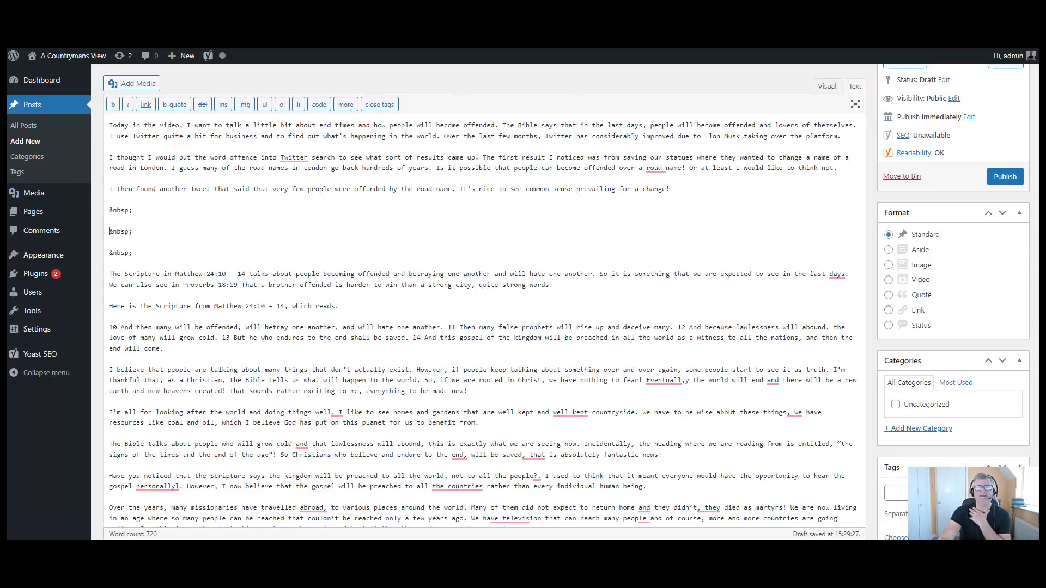
click(833, 11)
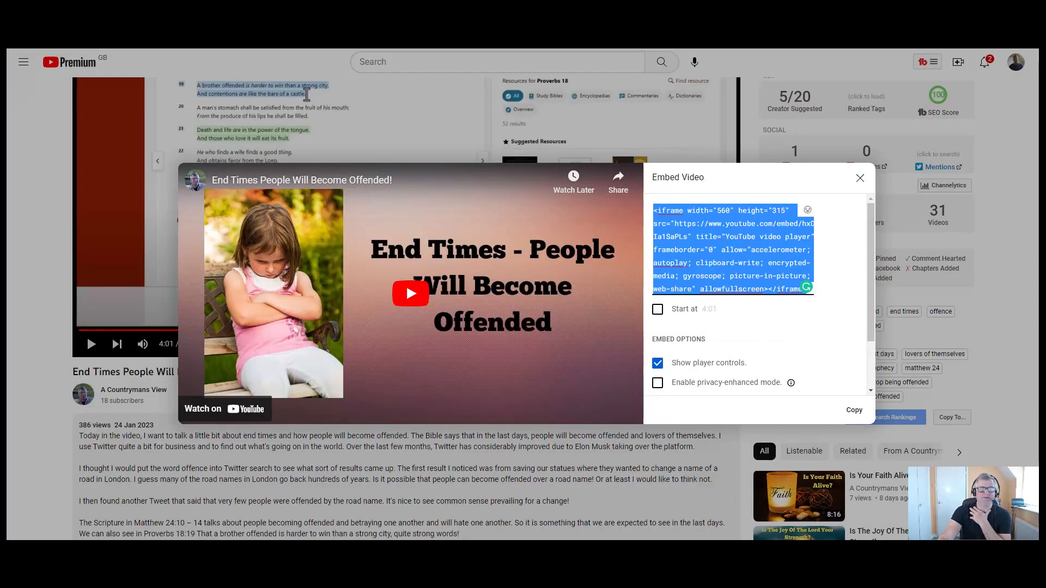
- Copy the End Times video's iframe embed code from YouTube's Share > Embed dialog
click(859, 178)
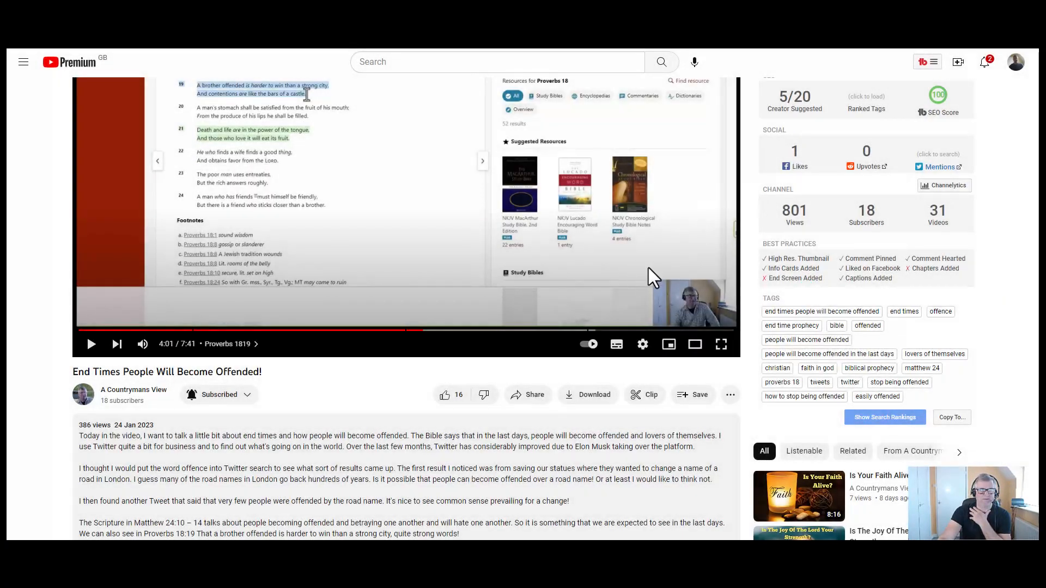
click(533, 403)
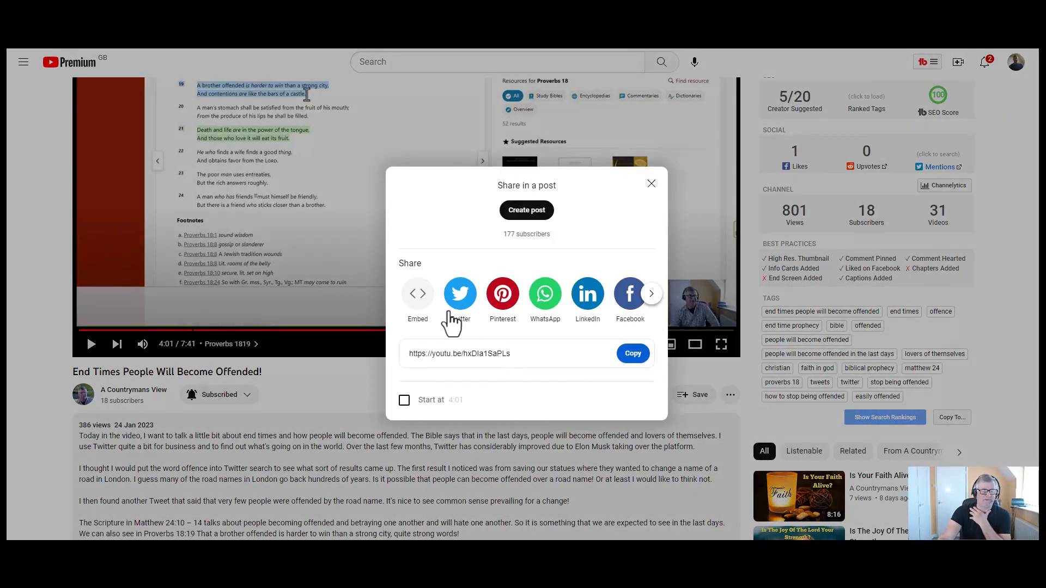
click(418, 295)
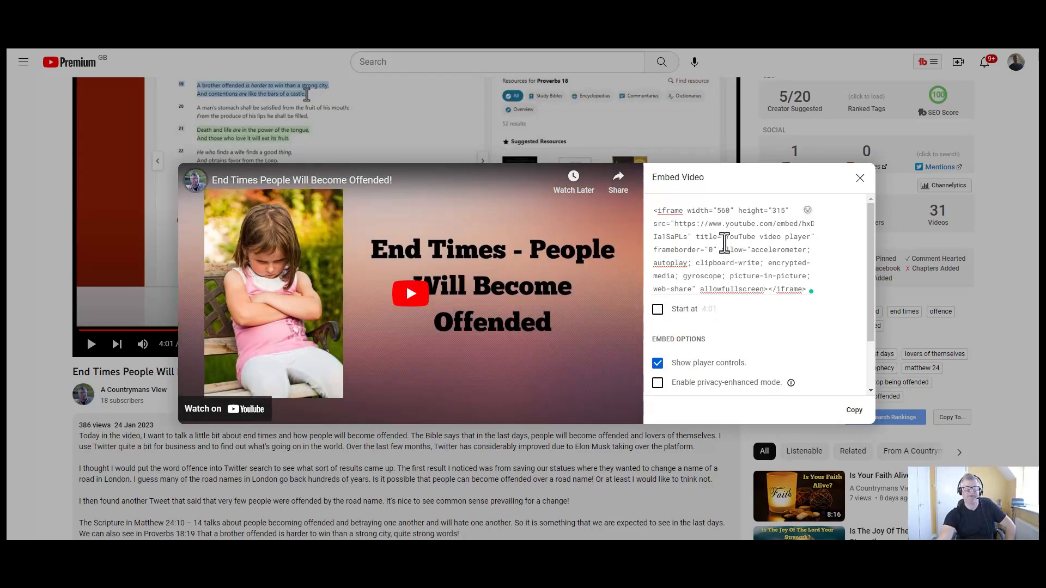
click(722, 238)
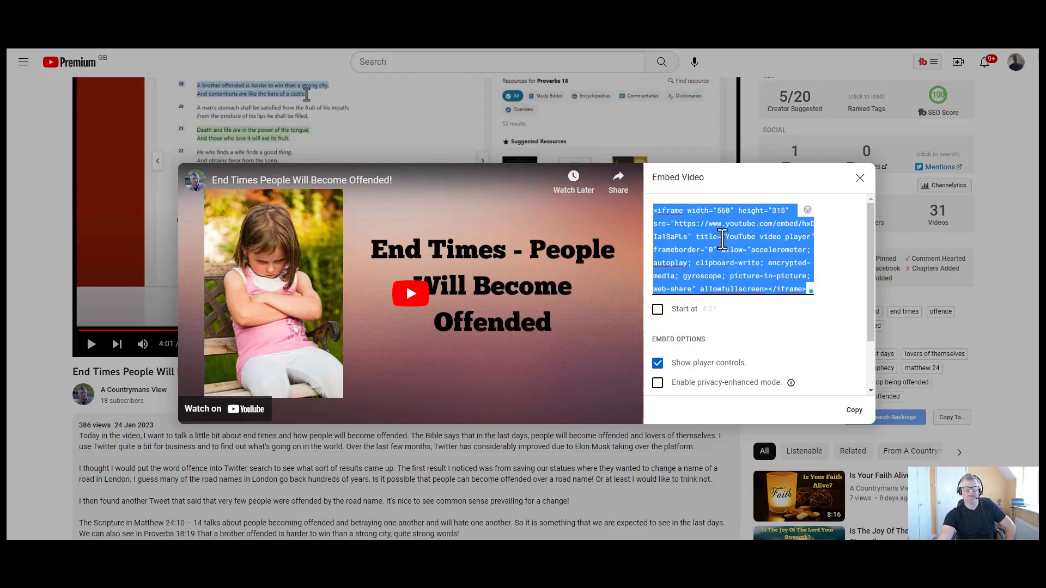
right_click(722, 238)
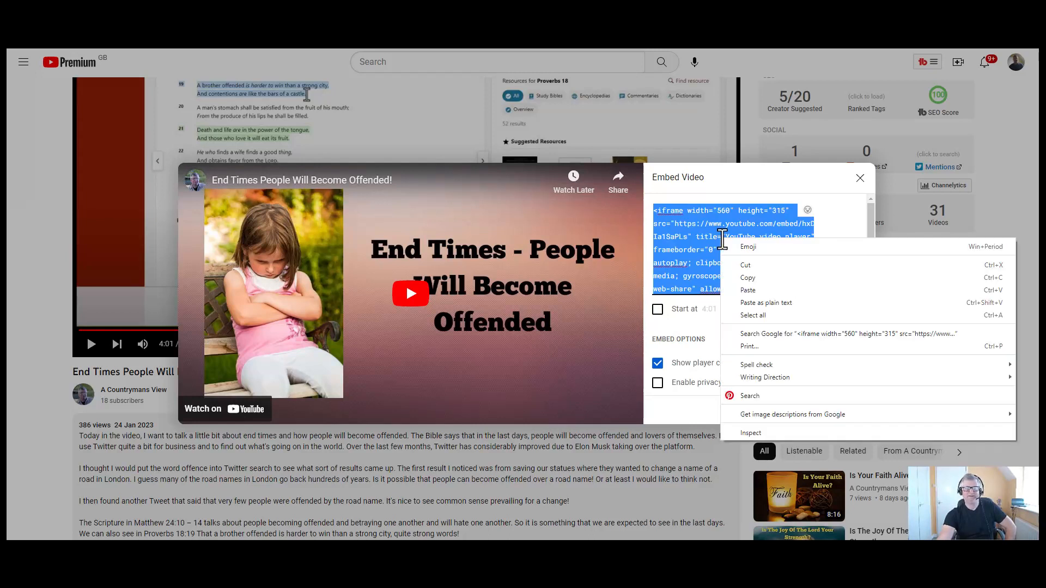
click(754, 283)
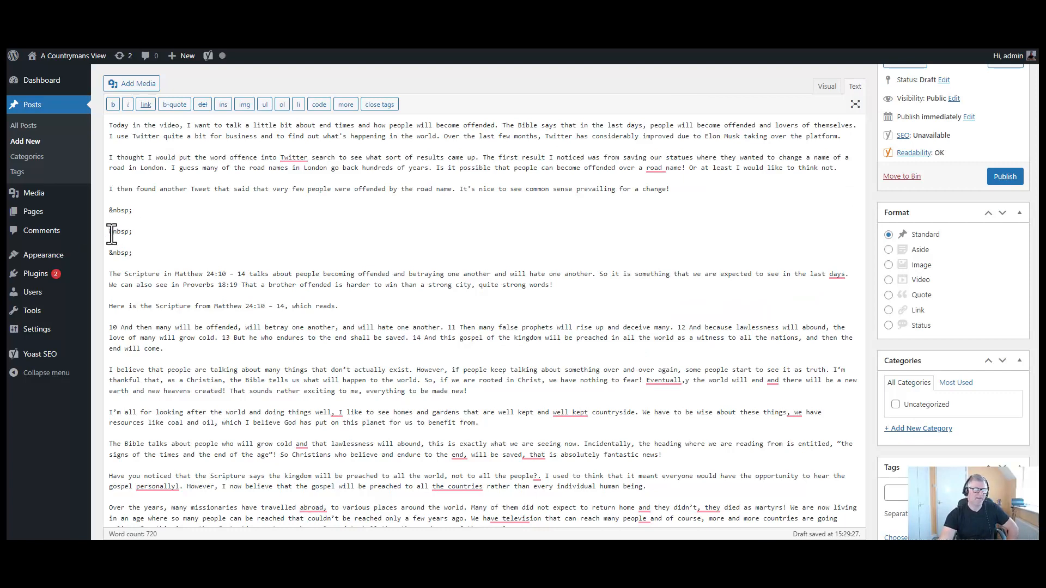
- Paste the YouTube embed code as plain text and centre the video in the post
right_click(111, 234)
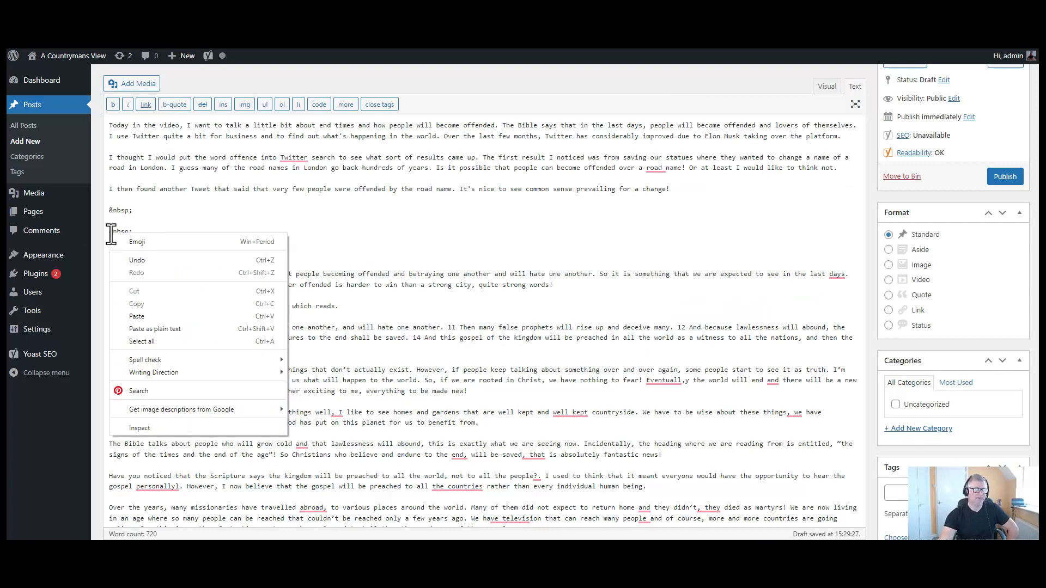
click(191, 327)
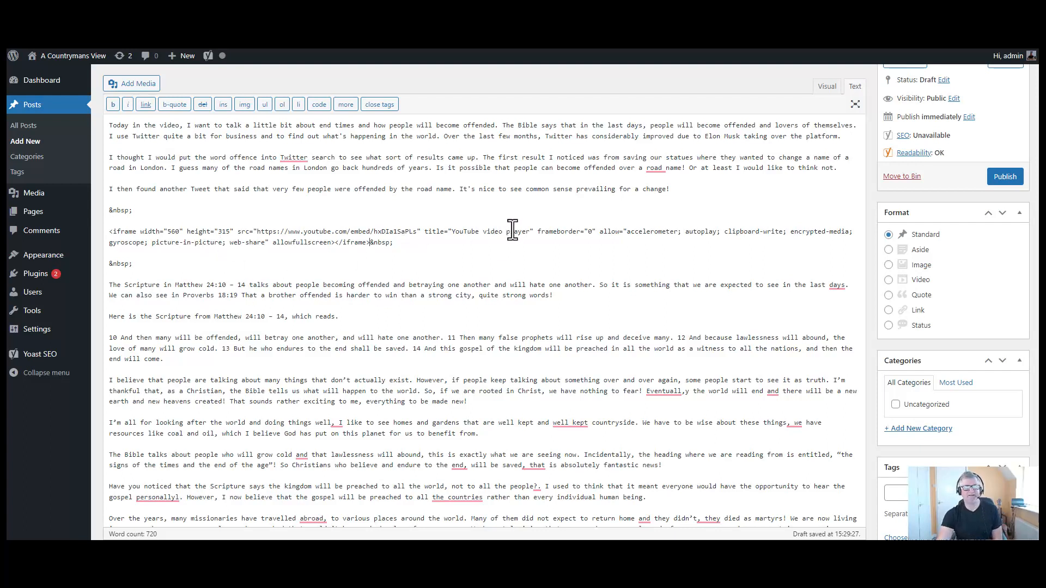
click(827, 89)
scroll(382, 305, up, 1)
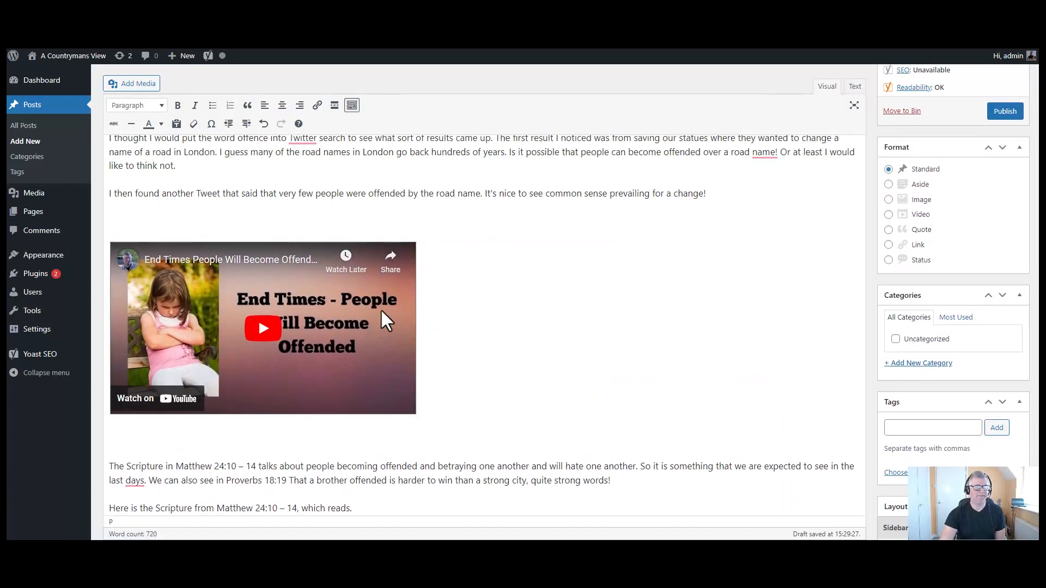
click(423, 412)
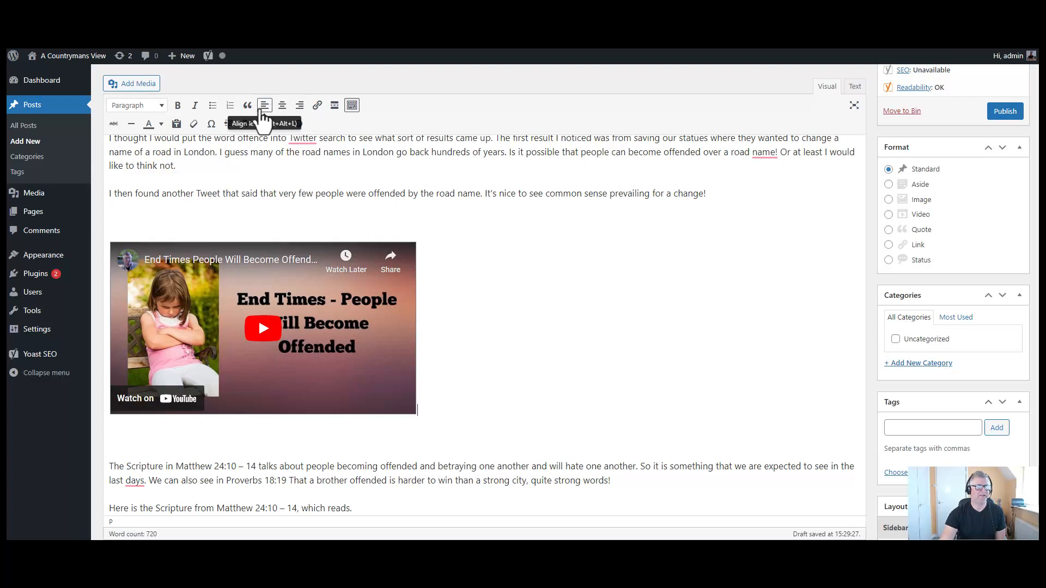
click(301, 107)
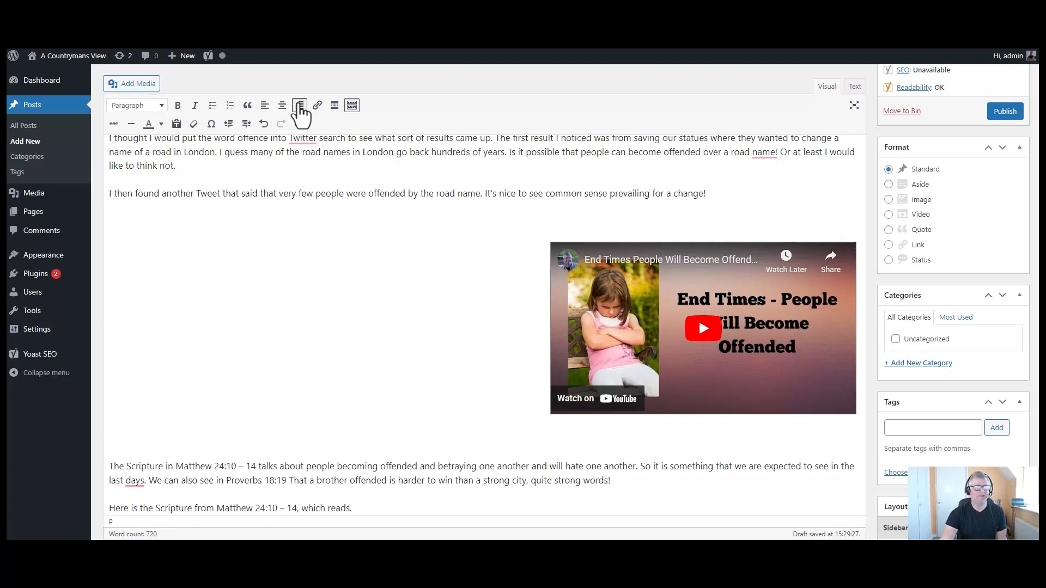
click(283, 107)
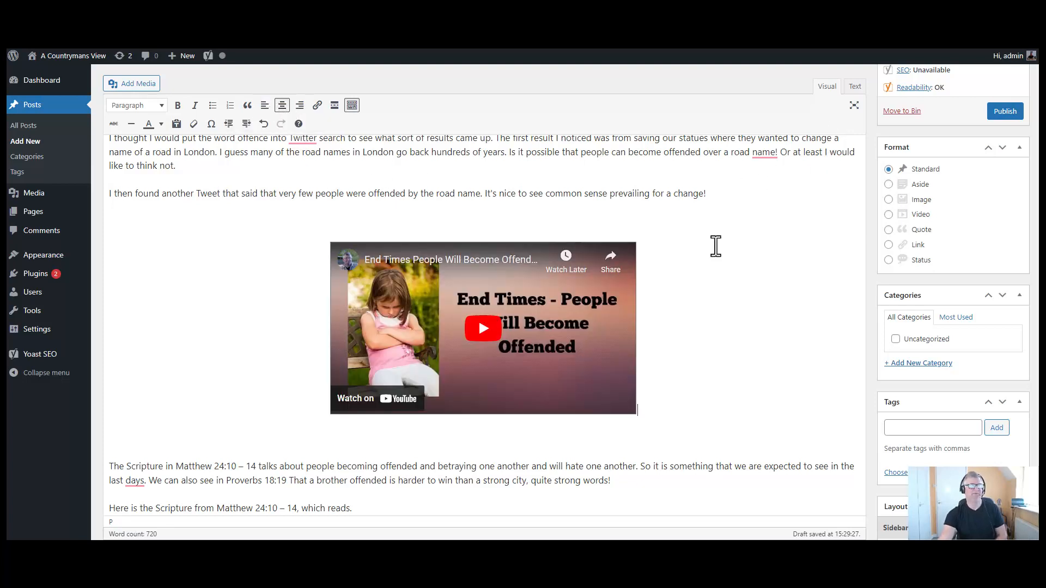
- Check the spelling suggestions for 'Twitter' and dismiss them
scroll(708, 269, up, 3)
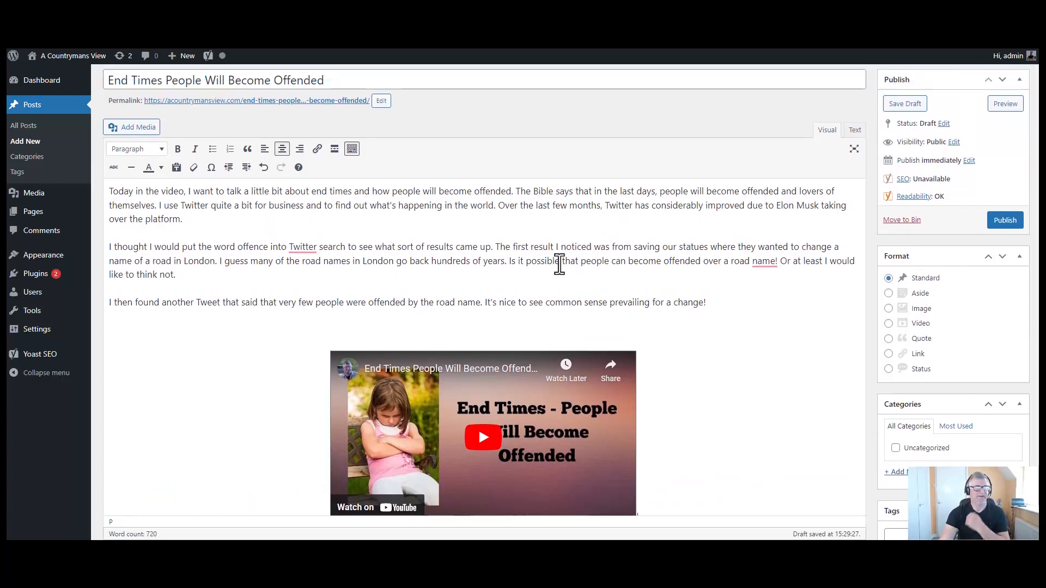
right_click(301, 248)
key(Escape)
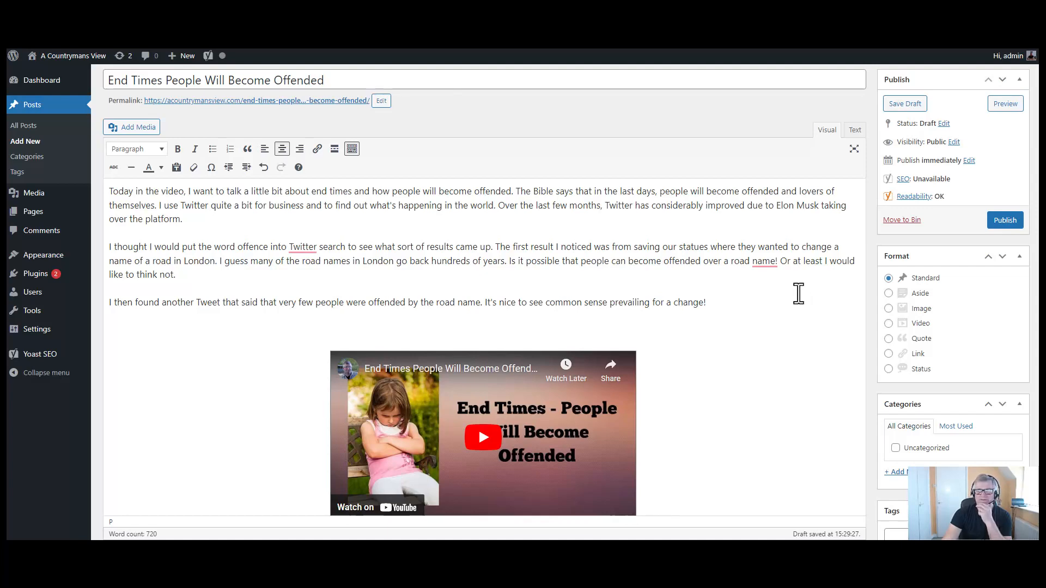
- Correct 'Eventuall,y' to 'Eventually' and review the rest of the 720-word post
scroll(799, 294, down, 5)
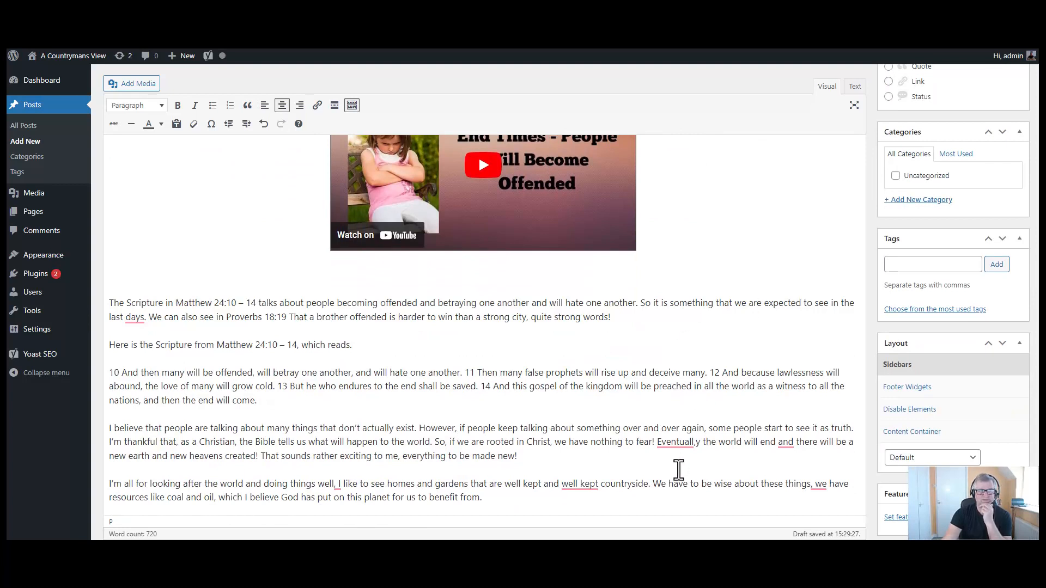
mouse_move(681, 445)
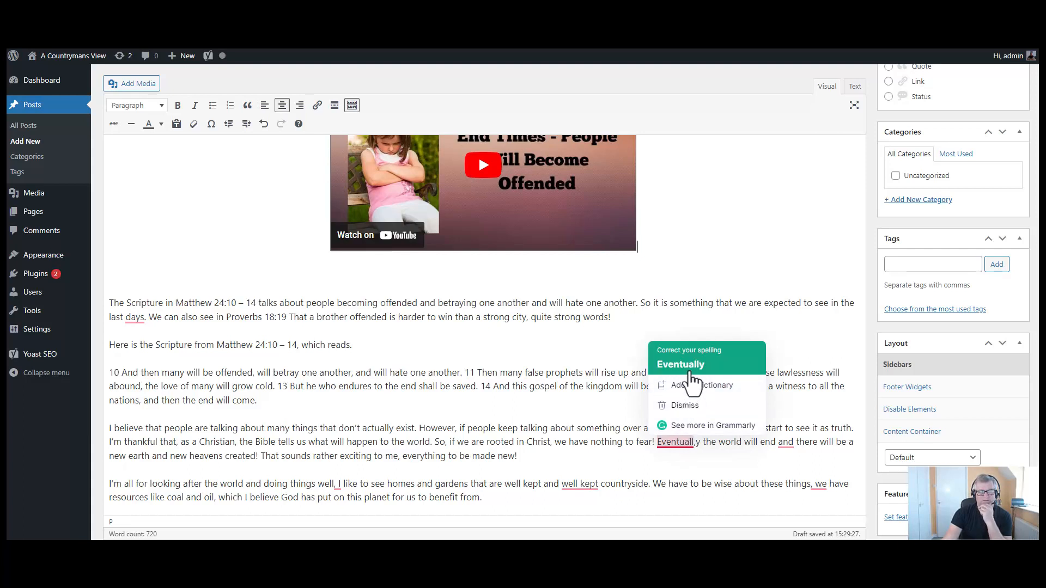
click(690, 370)
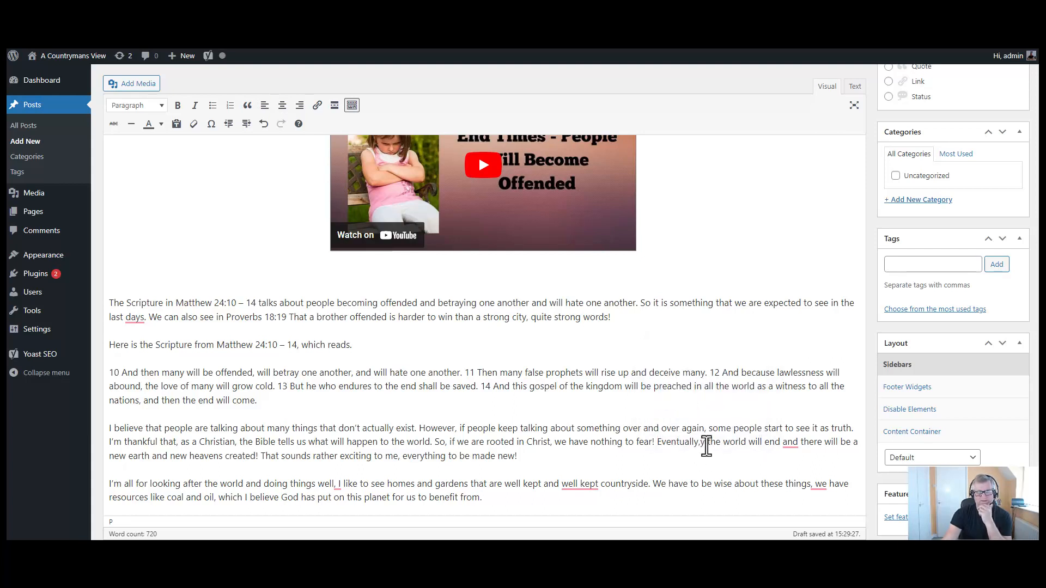
key(BackSpace)
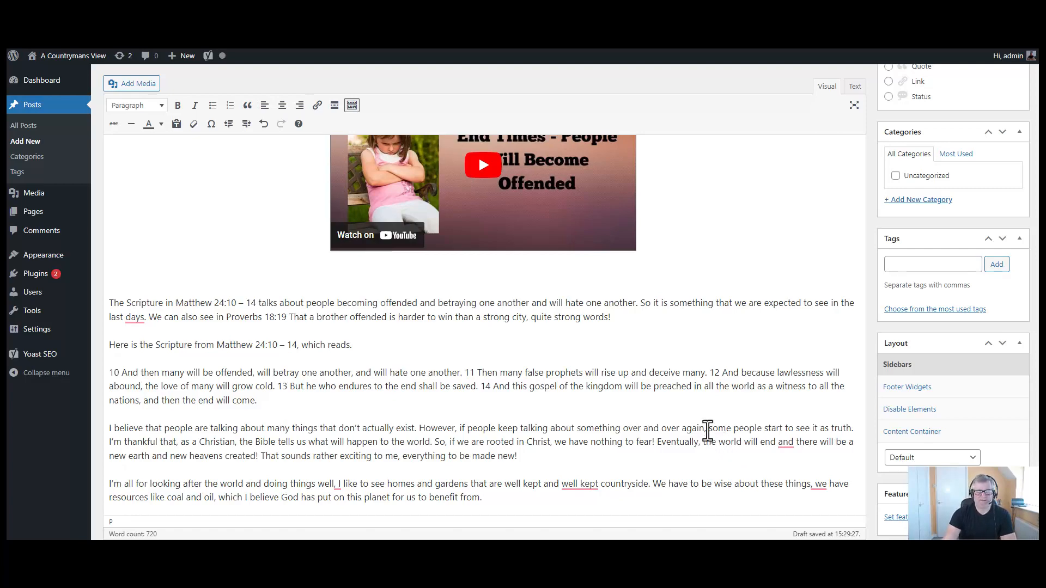
scroll(619, 376, down, 3)
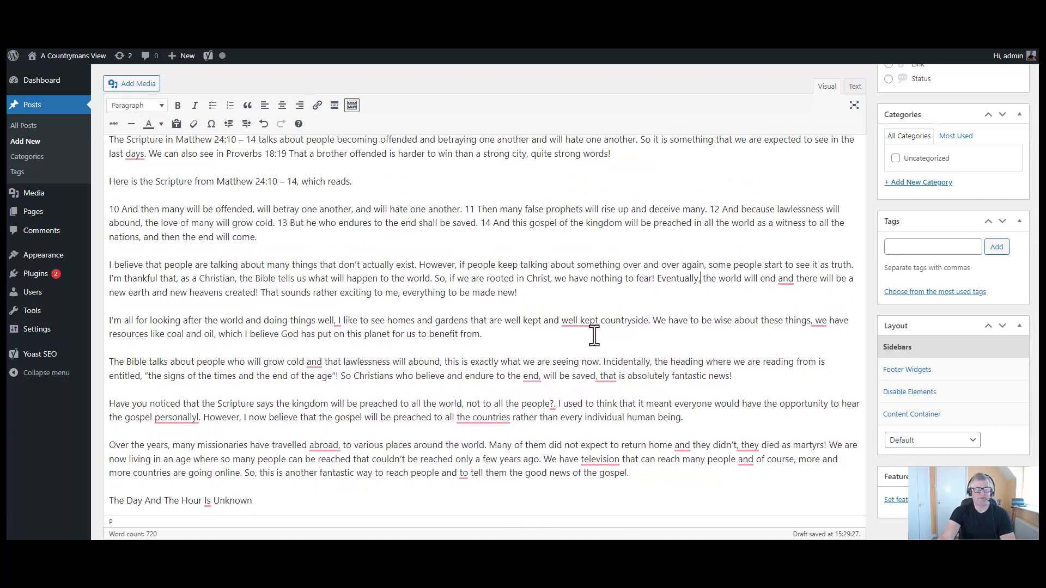
scroll(600, 335, down, 2)
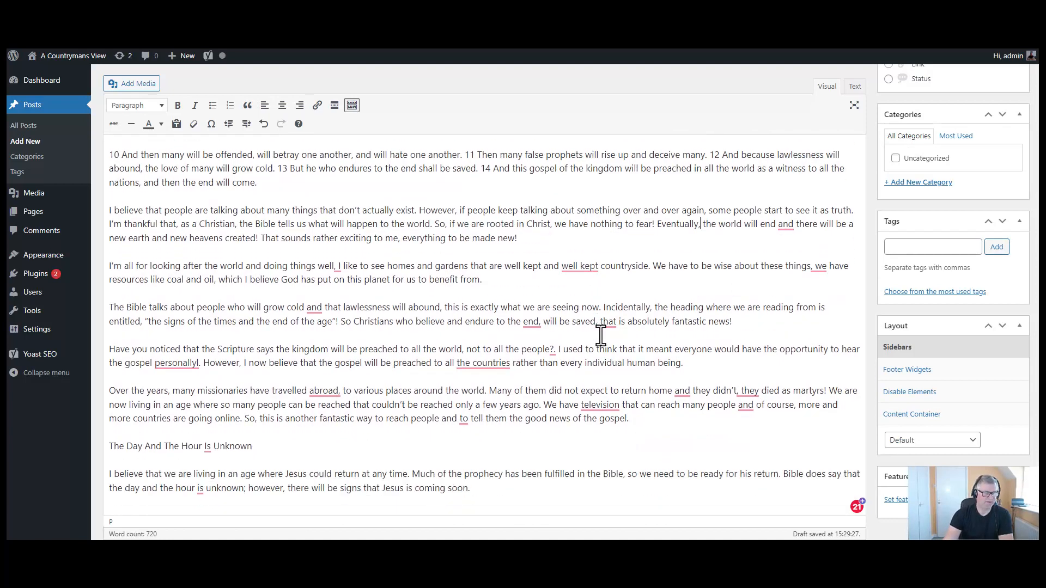
scroll(604, 336, up, 7)
scroll(605, 336, up, 5)
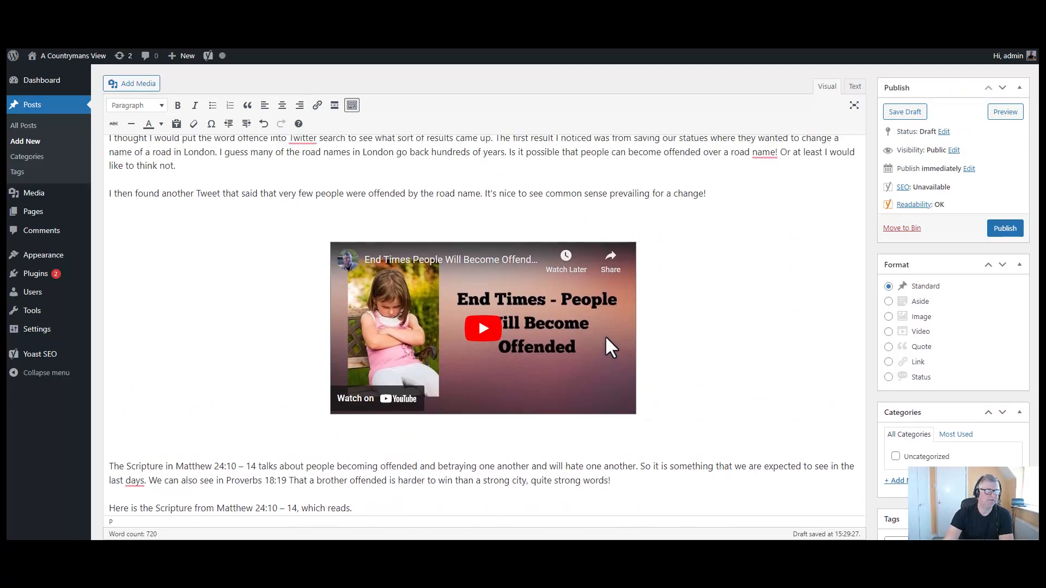
scroll(606, 338, down, 6)
scroll(606, 338, down, 3)
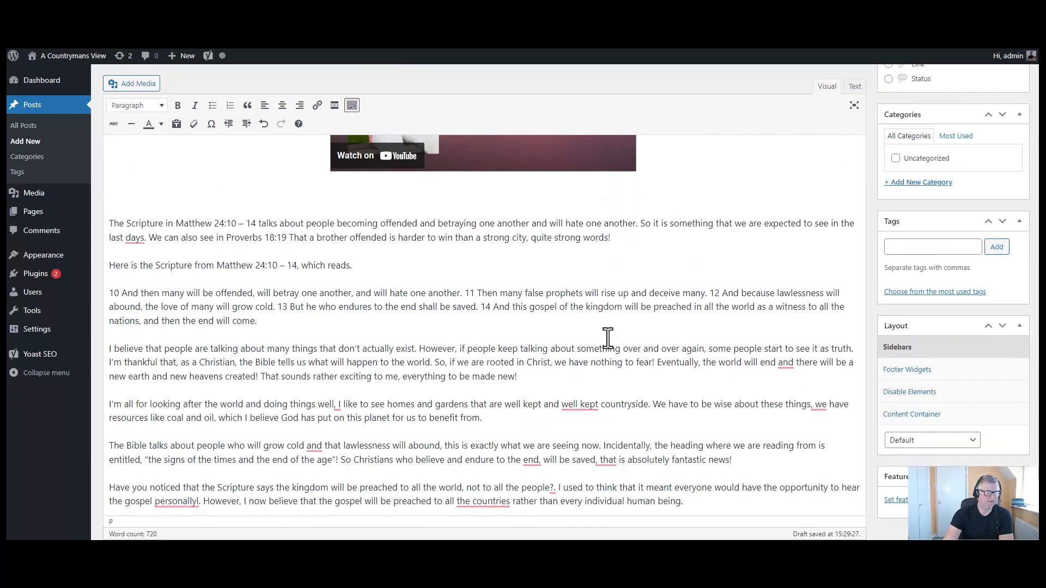
scroll(527, 318, down, 5)
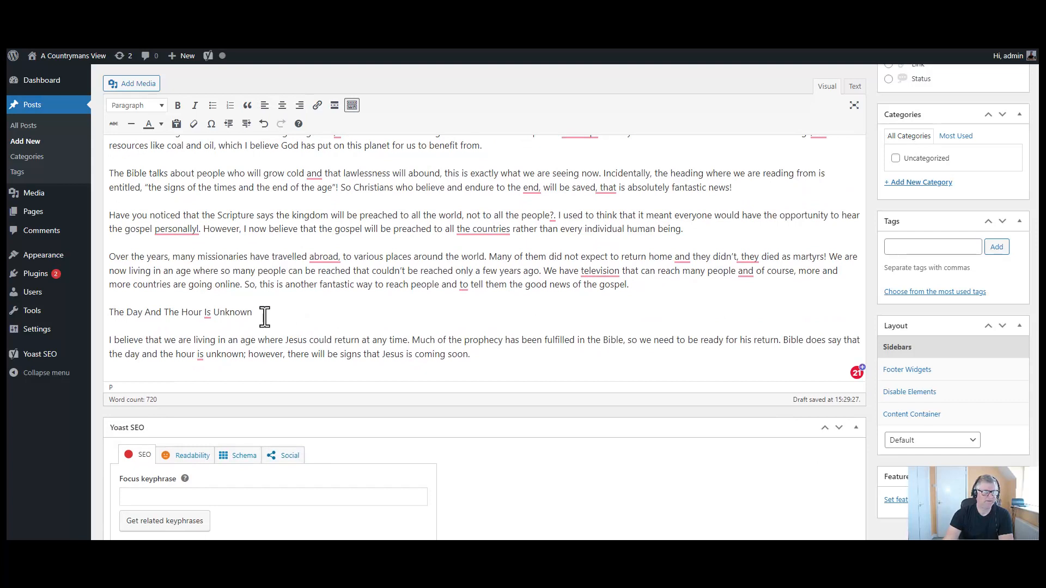
triple_click(264, 316)
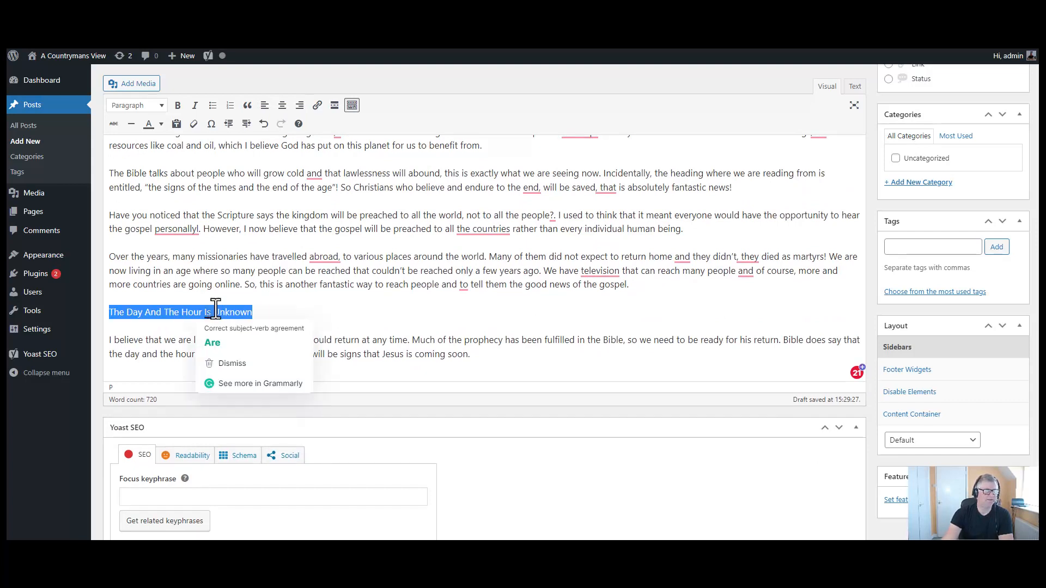
click(177, 105)
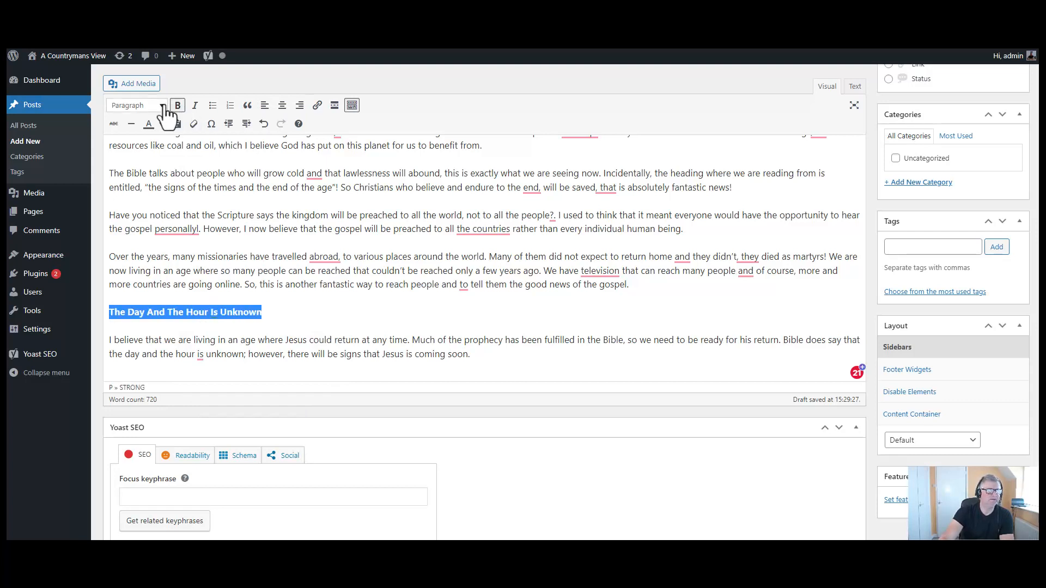
click(164, 107)
click(164, 173)
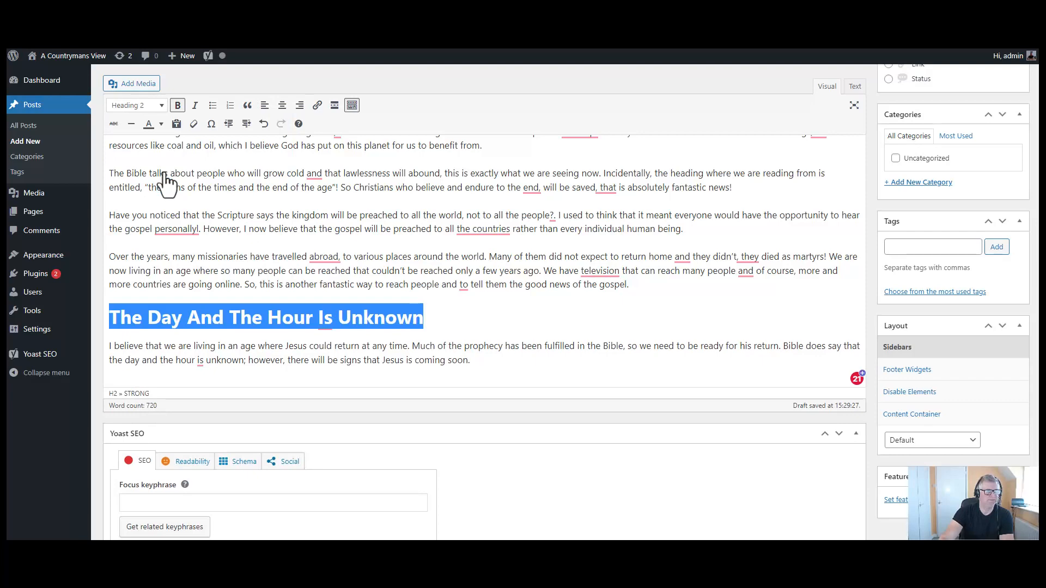
click(492, 318)
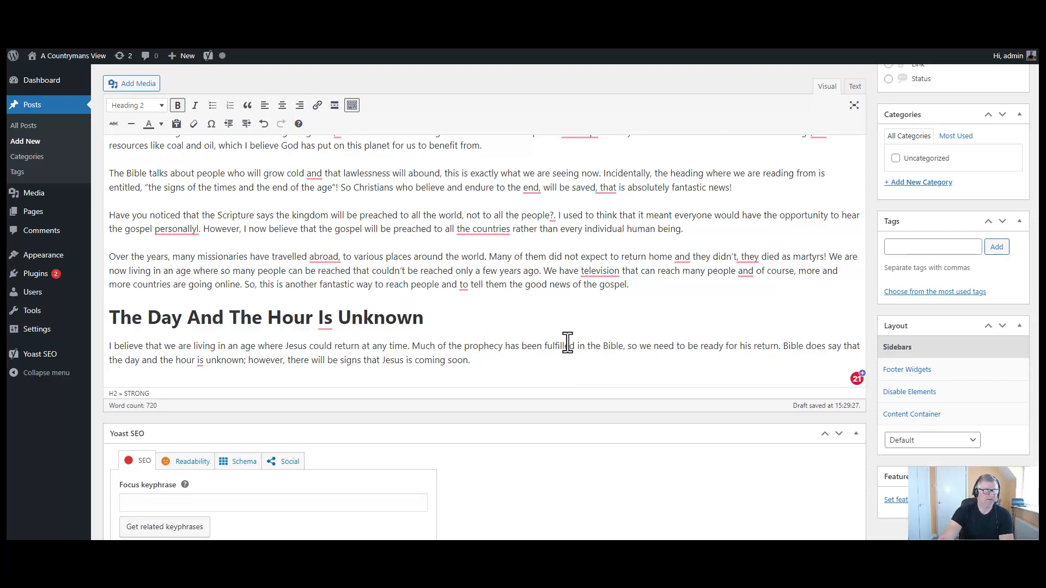
scroll(572, 340, up, 4)
scroll(573, 342, up, 4)
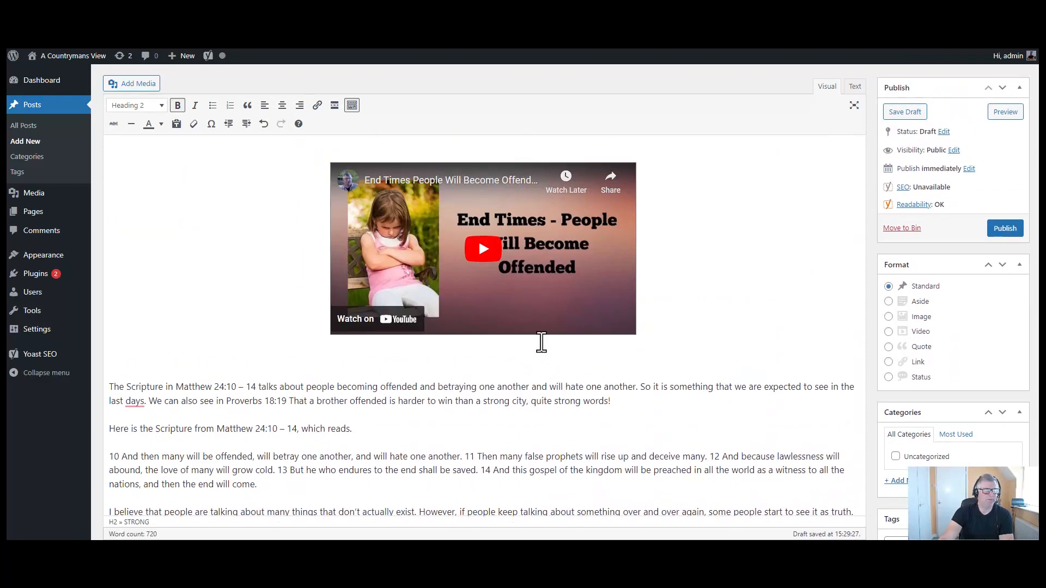
scroll(310, 430, up, 3)
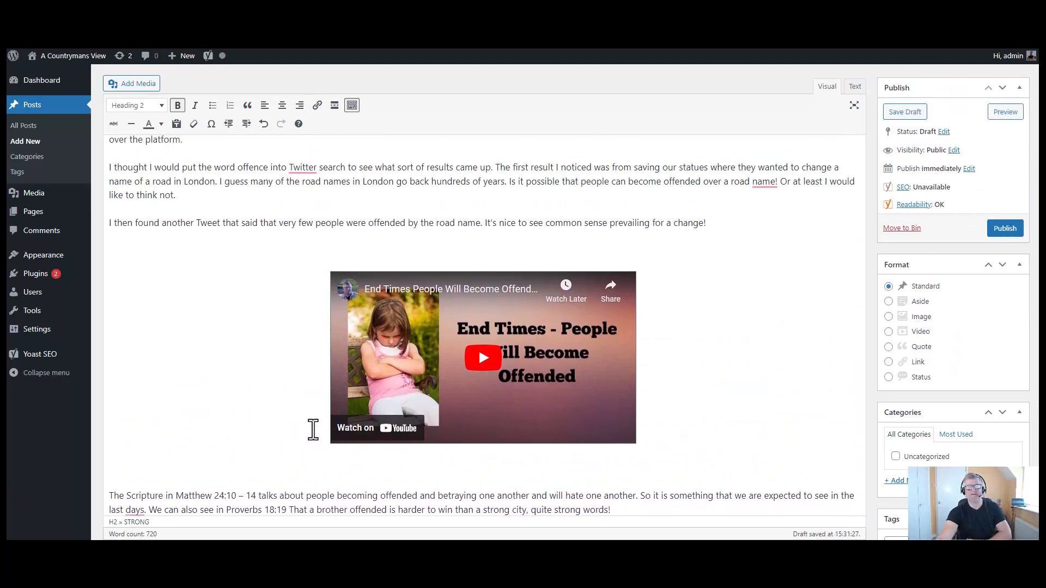
scroll(314, 430, up, 2)
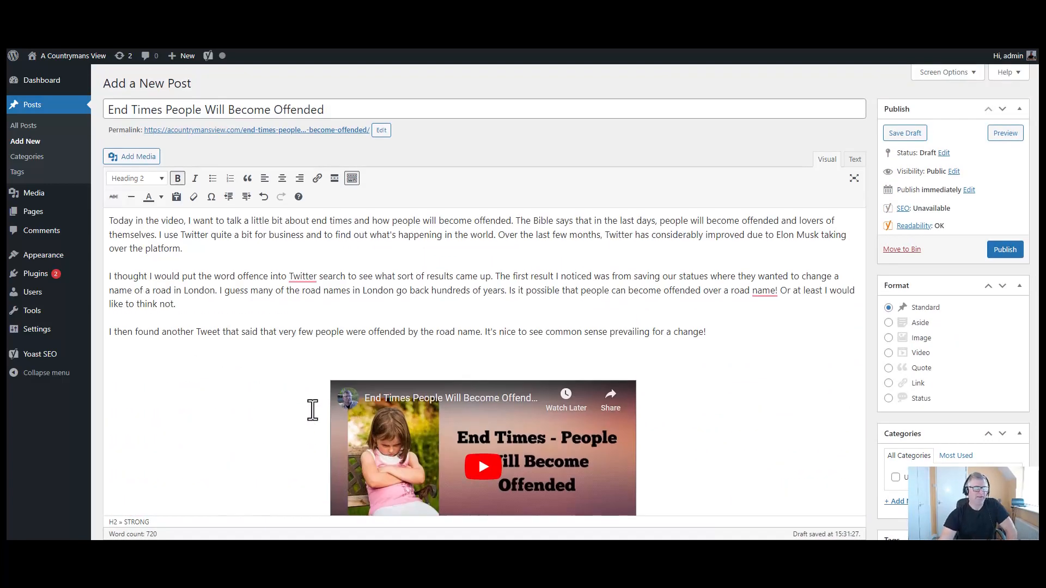
- From the first paragraph, pick the End Times image in the Media Library
click(111, 219)
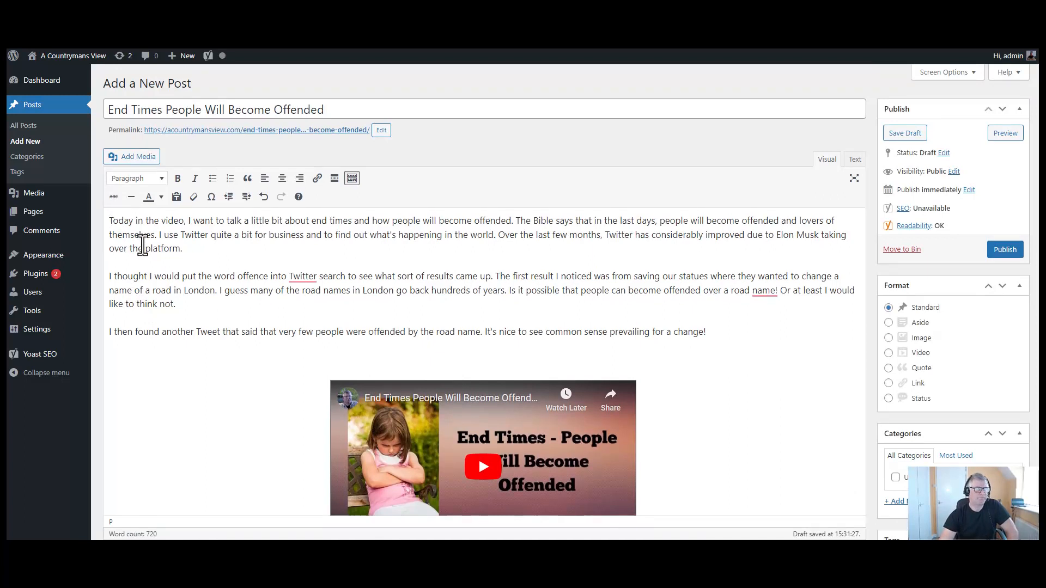
click(130, 159)
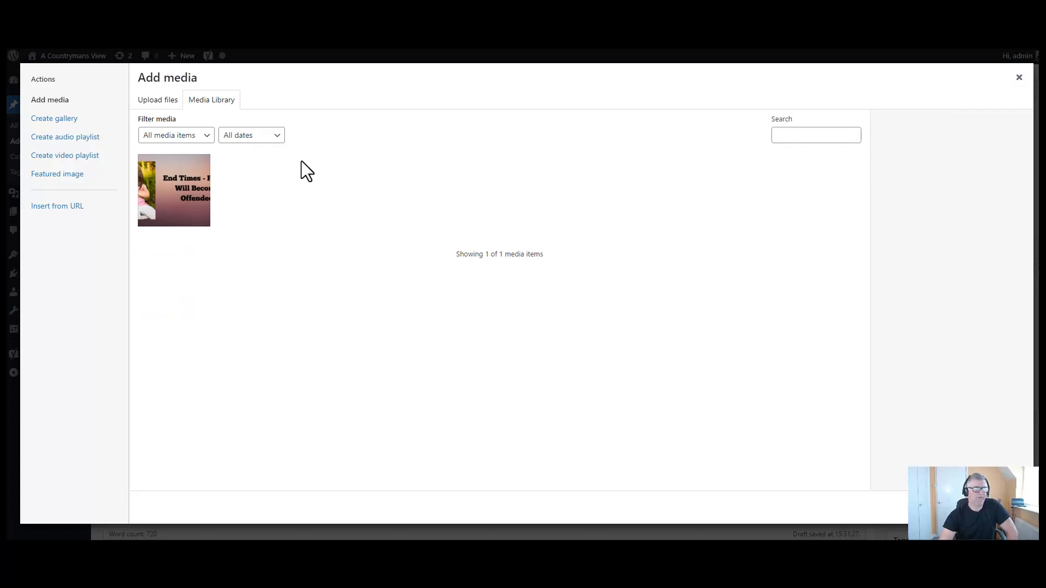
click(160, 103)
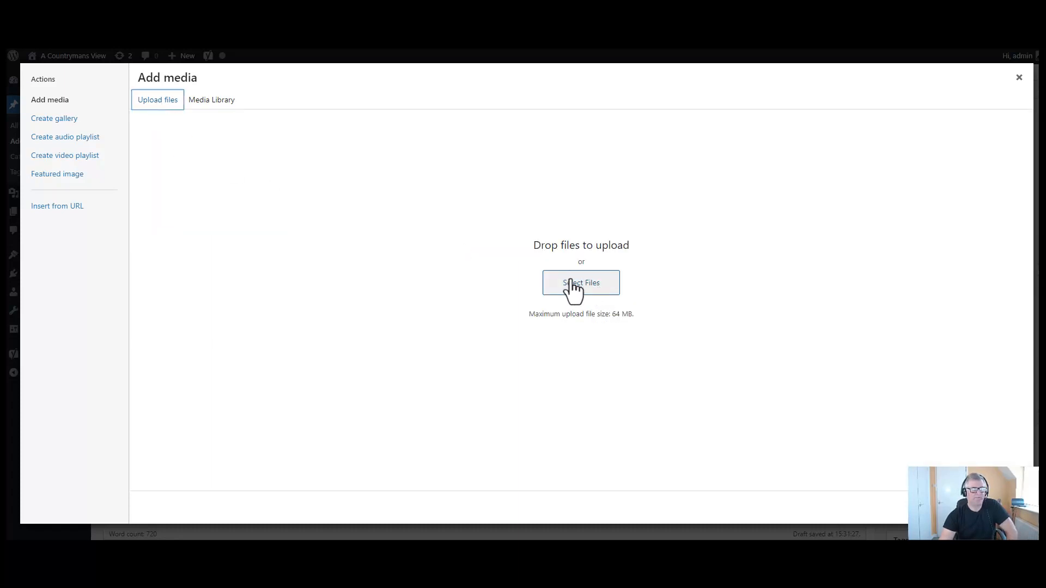
click(596, 289)
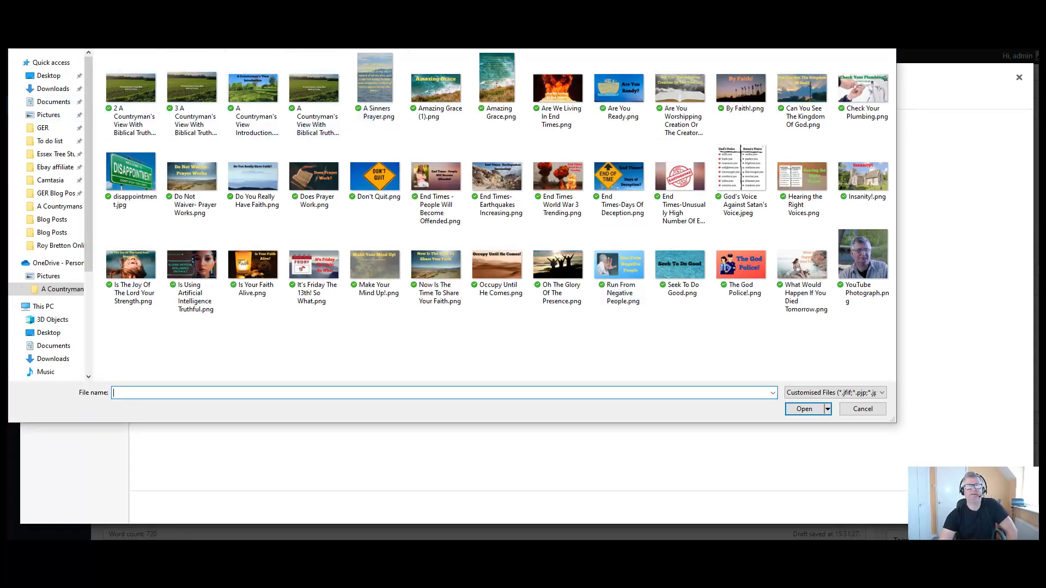
key(Escape)
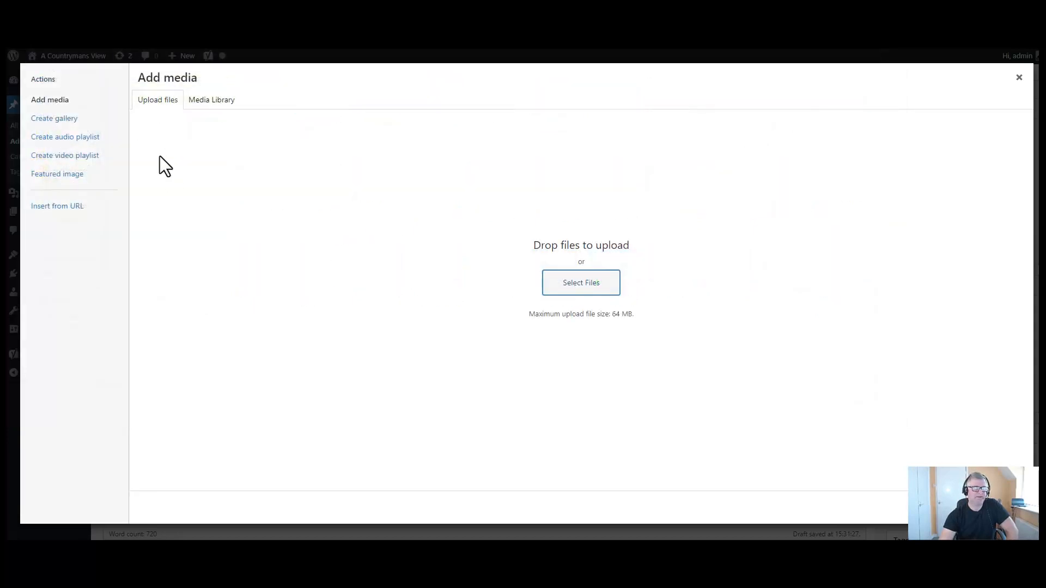
click(213, 101)
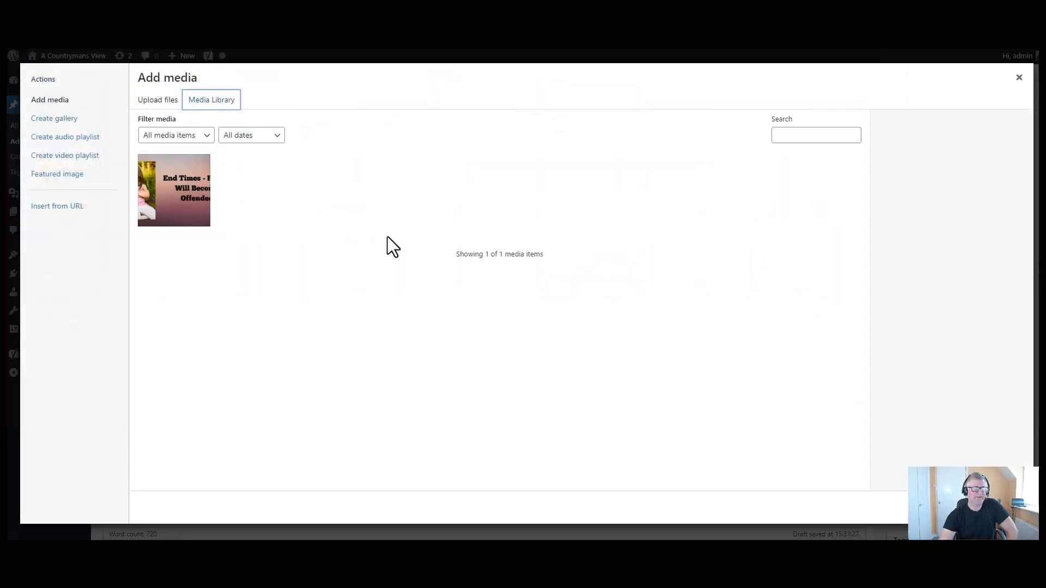
click(180, 200)
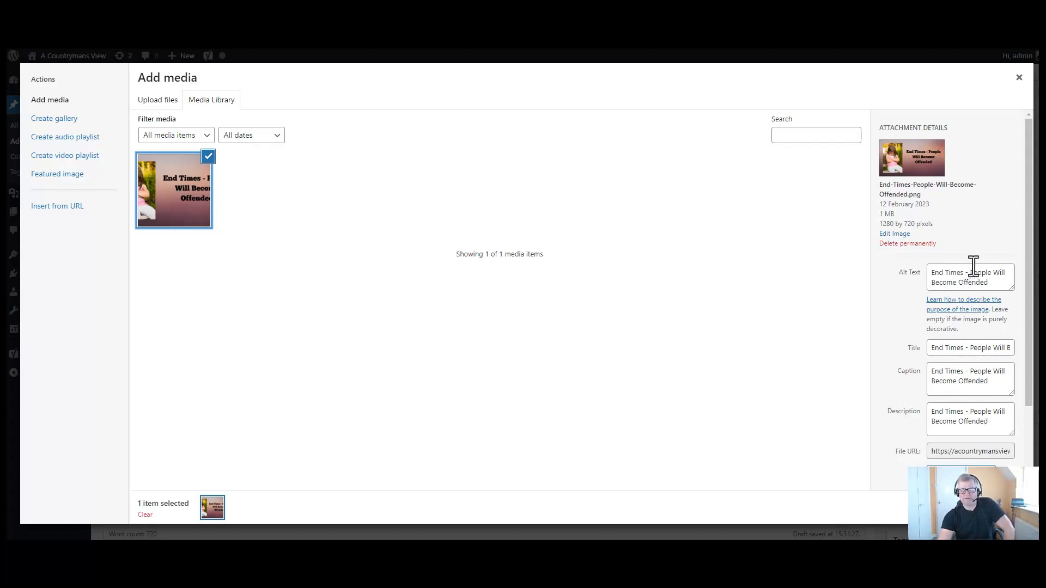
- Insert the image left-aligned at Medium size with its caption
scroll(970, 414, down, 2)
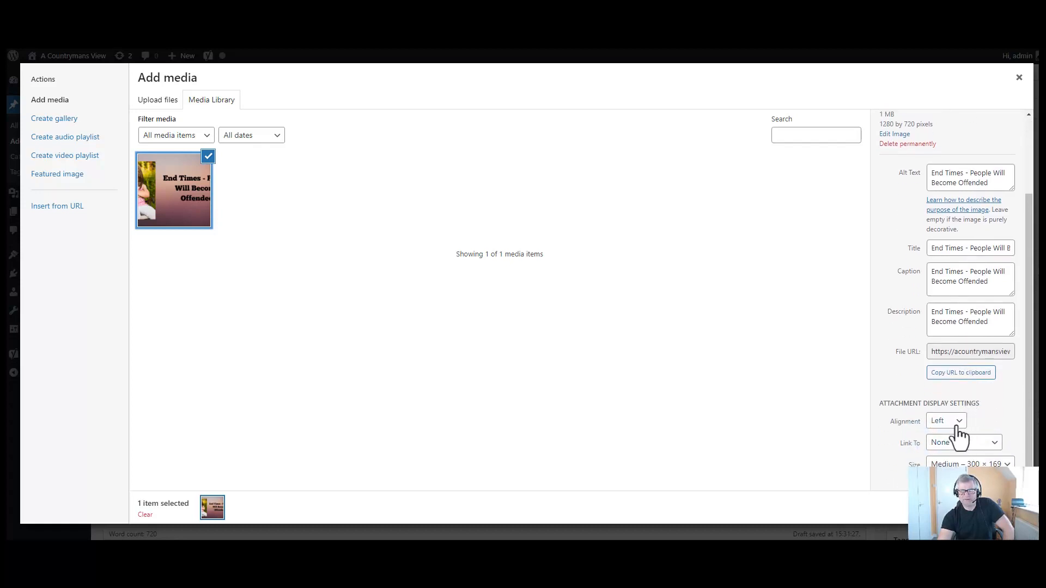
click(959, 429)
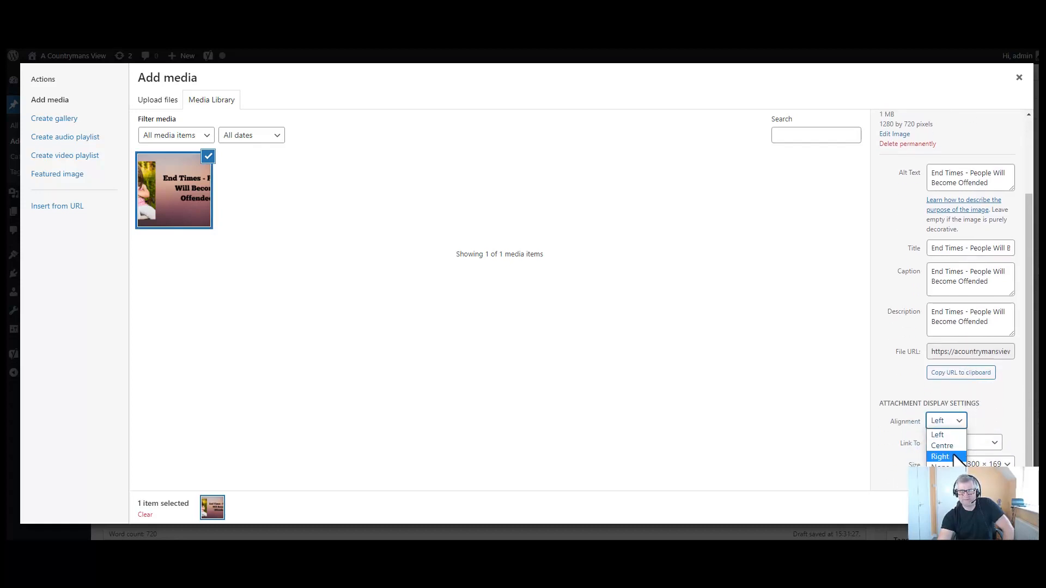
click(962, 418)
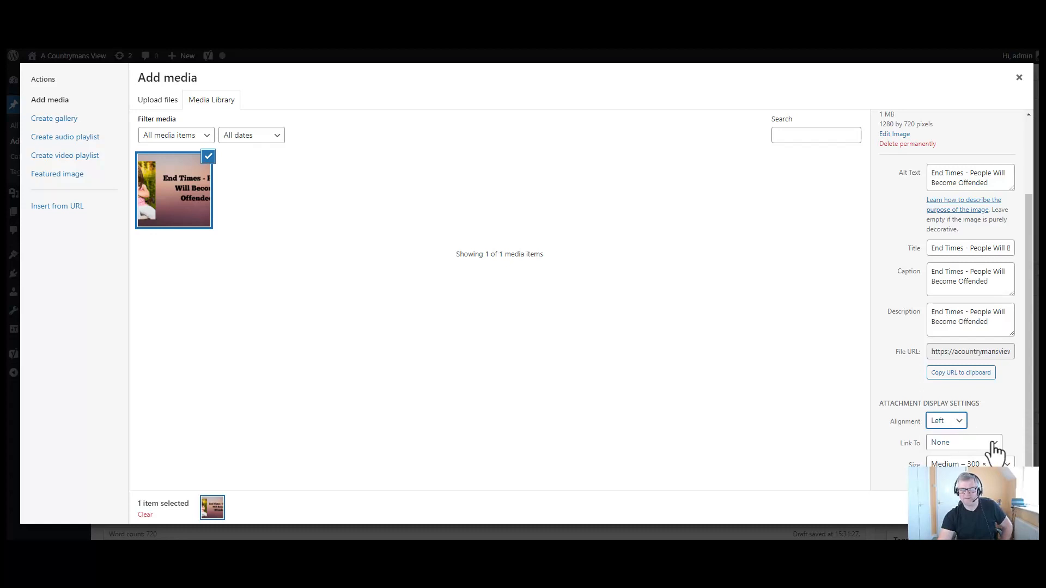
click(1000, 468)
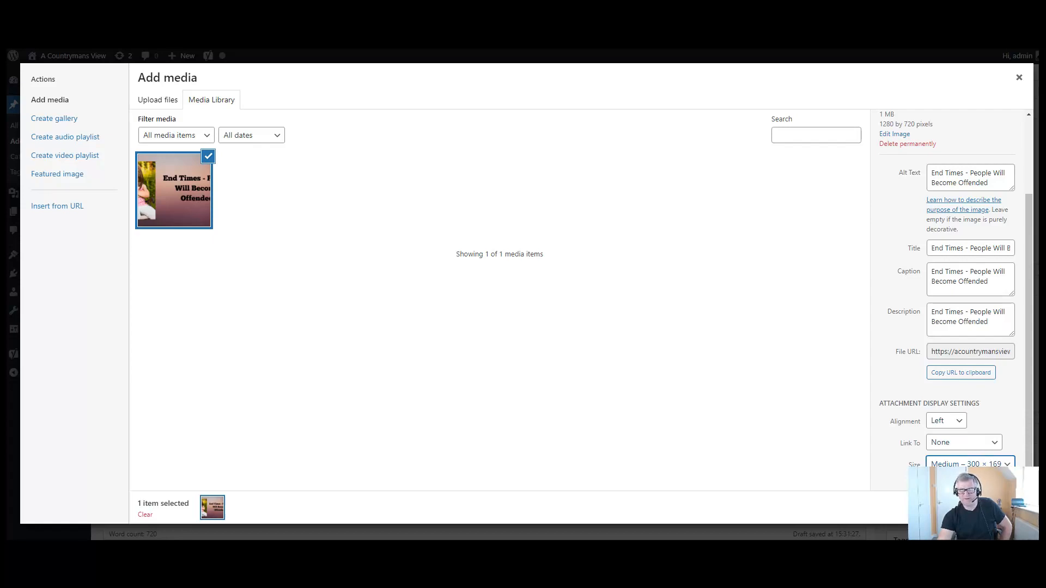
click(994, 508)
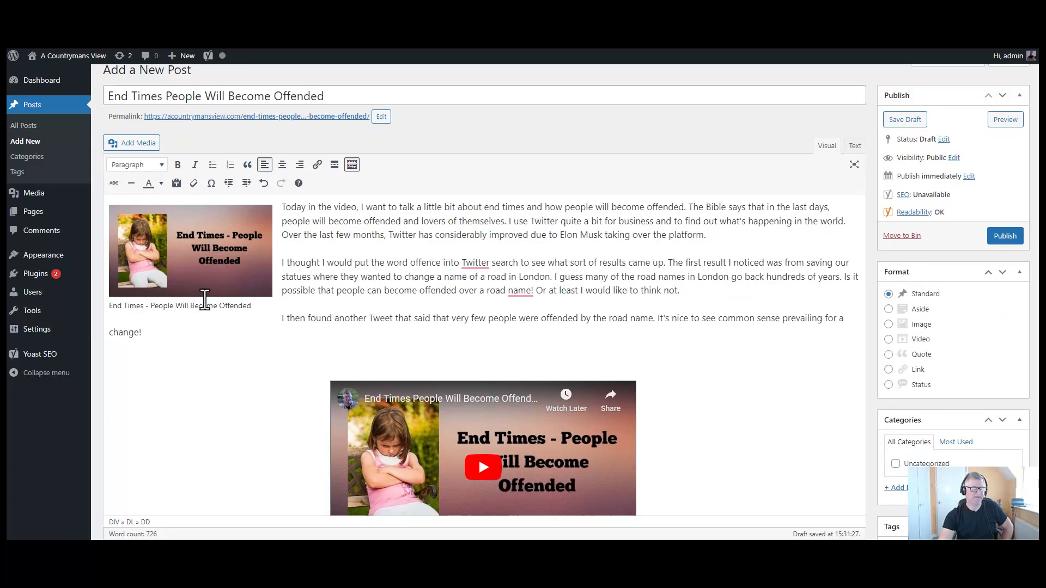
- Bold the End Times image caption, then scroll down to the Yoast SEO panel and back
triple_click(209, 306)
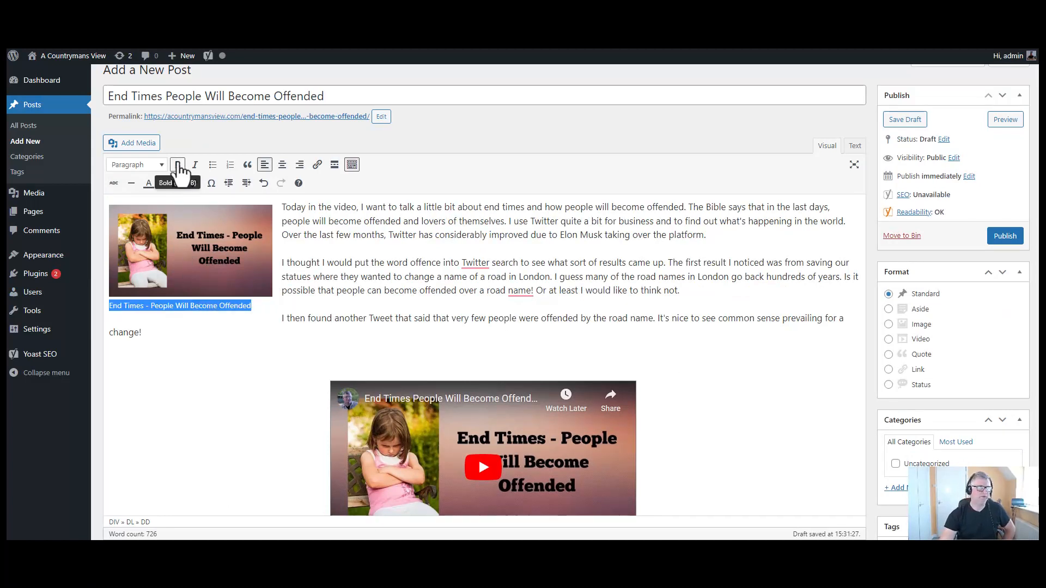
click(178, 165)
click(258, 338)
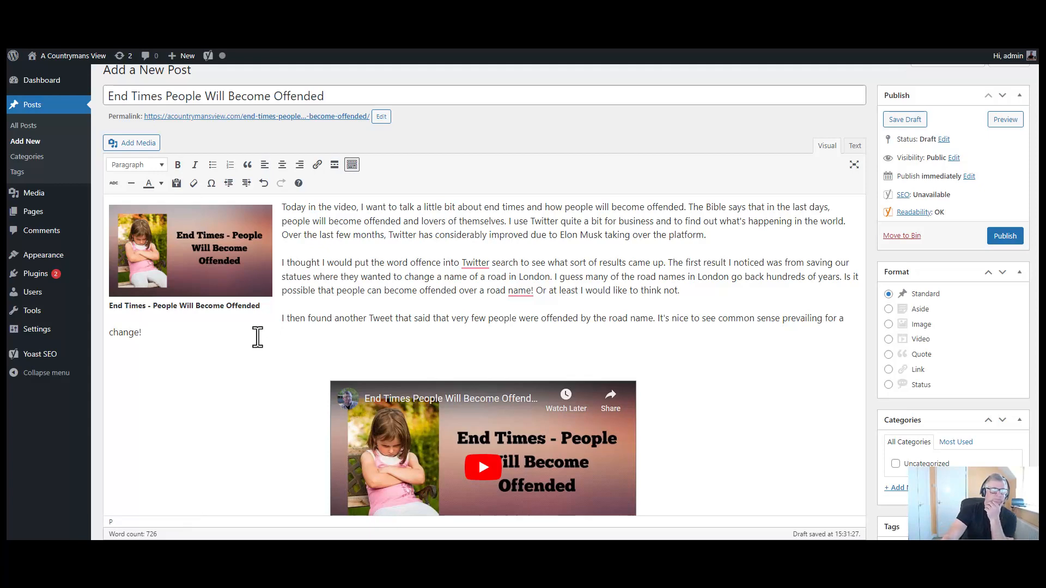
scroll(281, 425, down, 10)
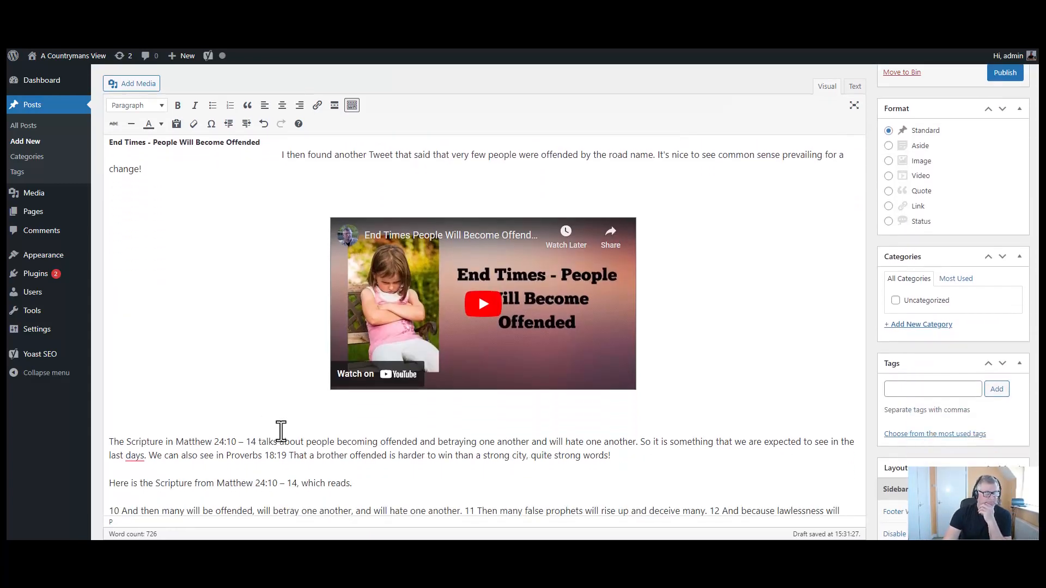
scroll(281, 433, down, 7)
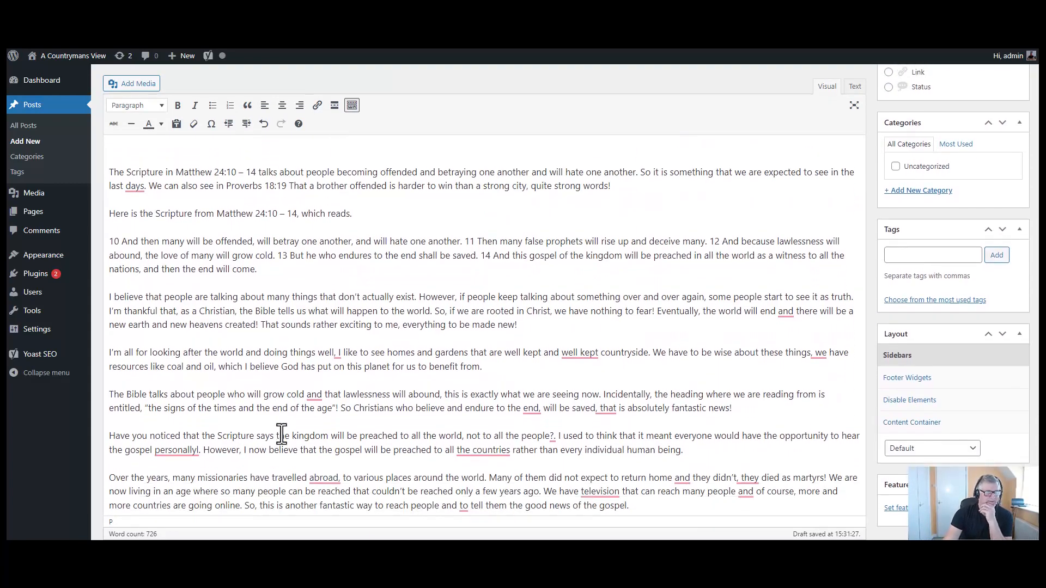
scroll(279, 433, down, 1)
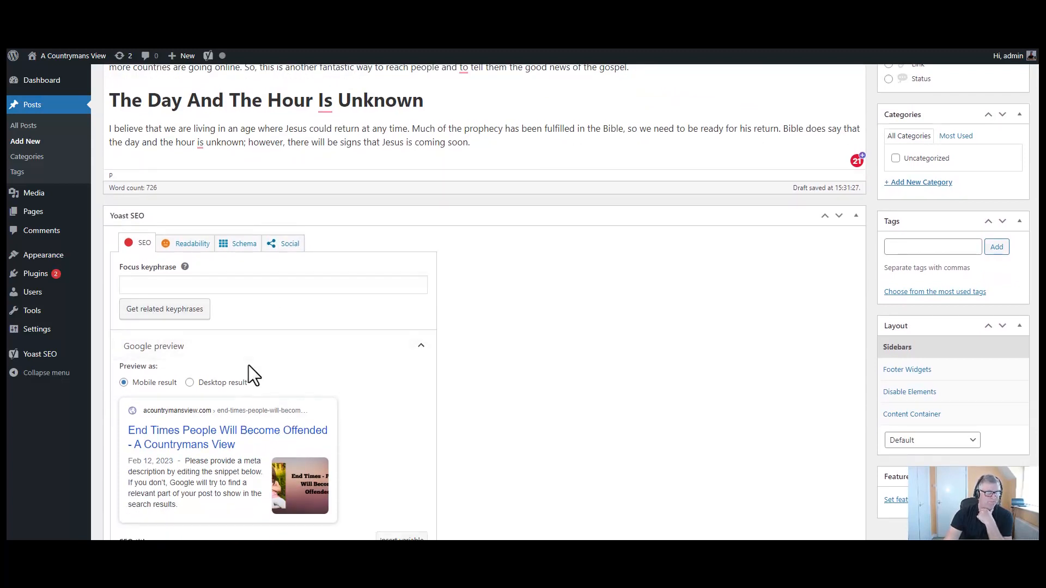
scroll(250, 375, down, 3)
scroll(247, 403, down, 2)
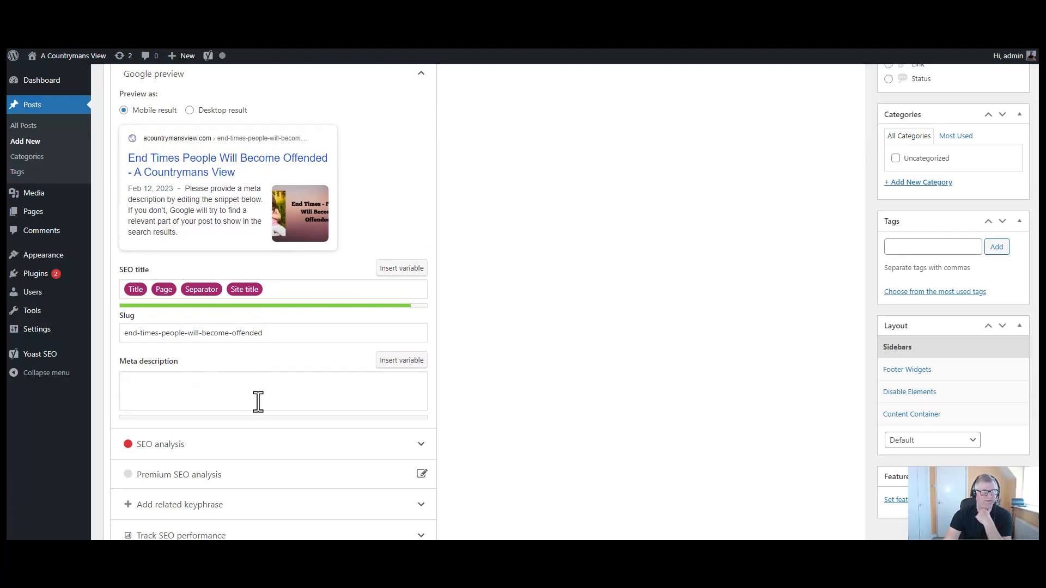
scroll(258, 403, up, 12)
scroll(270, 410, up, 8)
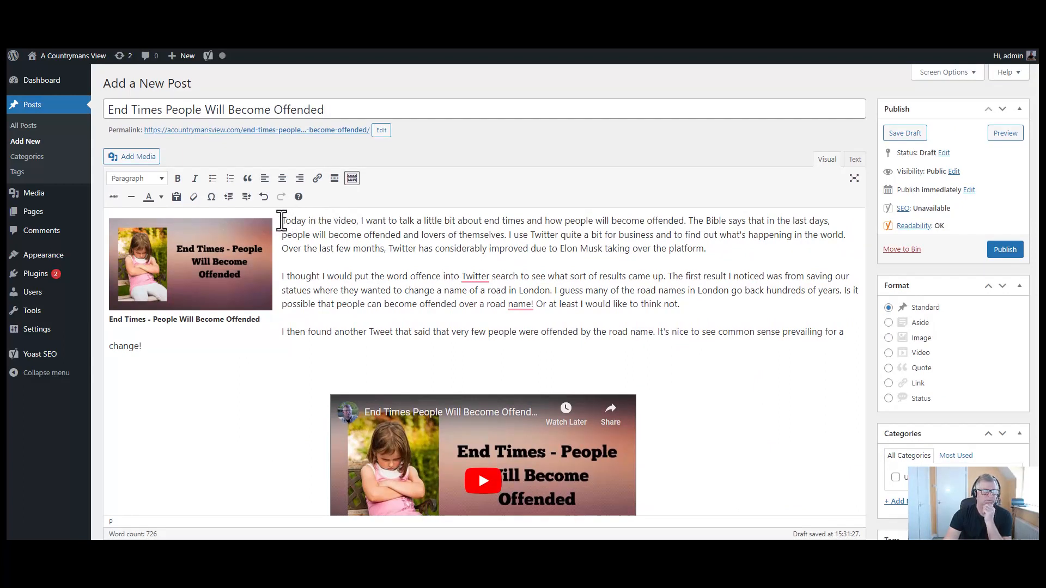
- Copy the post's two opening sentences about end times and offence
drag(289, 220, 805, 223)
key(ctrl+c)
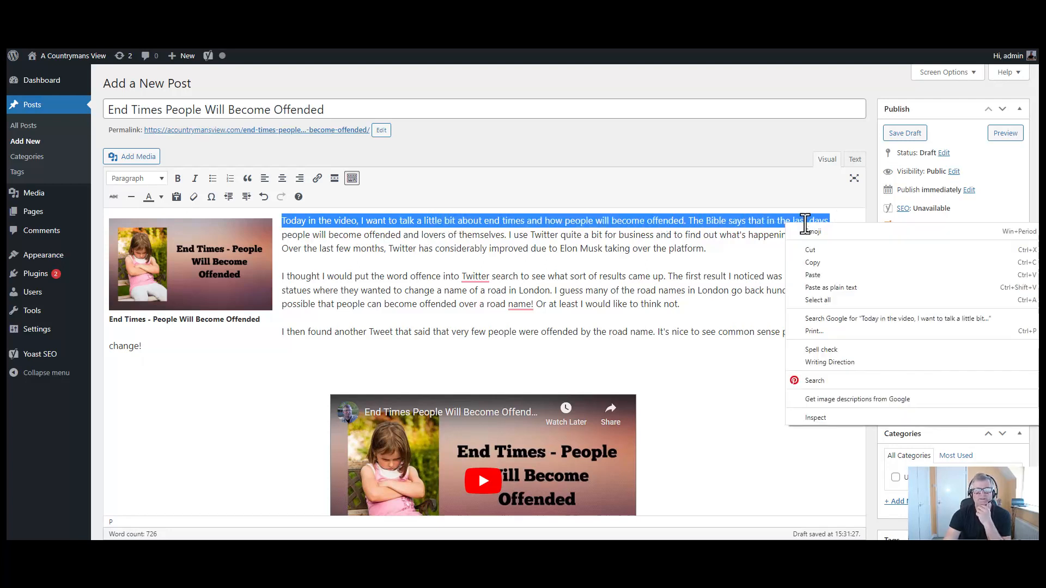
click(838, 262)
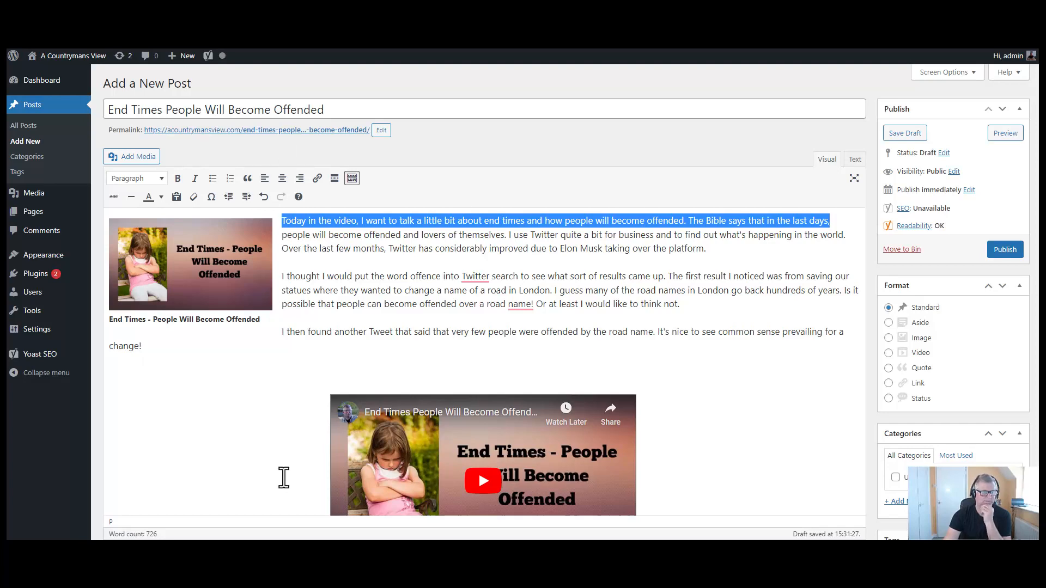
scroll(296, 473, down, 8)
scroll(296, 474, down, 10)
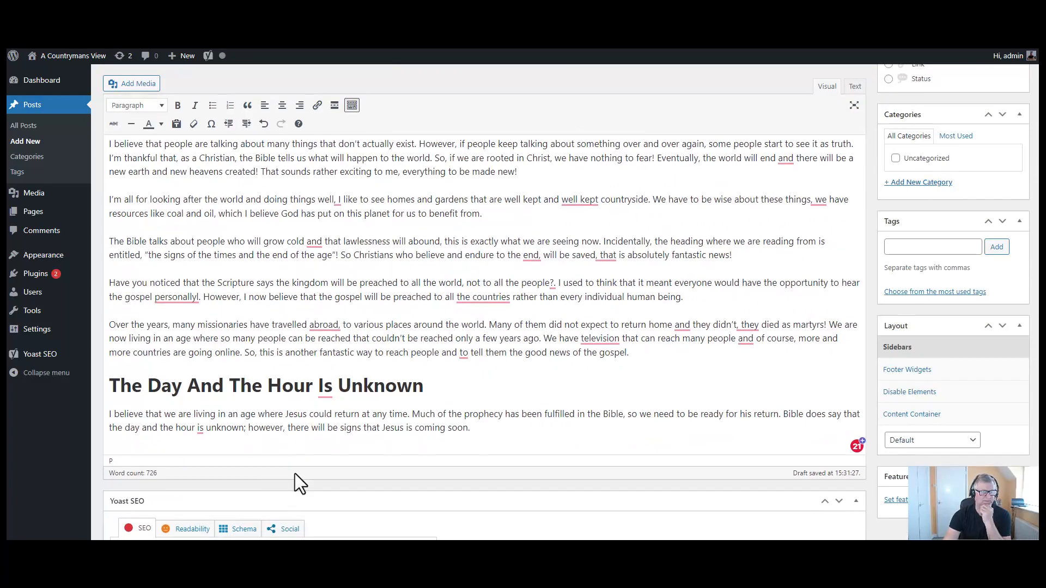
scroll(295, 480, down, 4)
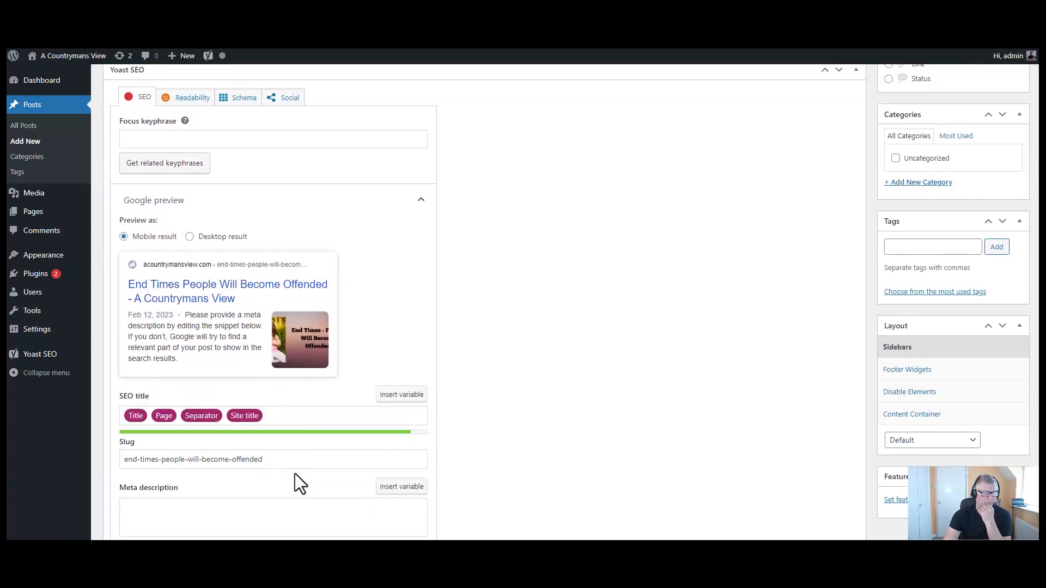
- Paste them into the Yoast meta description, remove stray letters, and check the Google preview
click(161, 457)
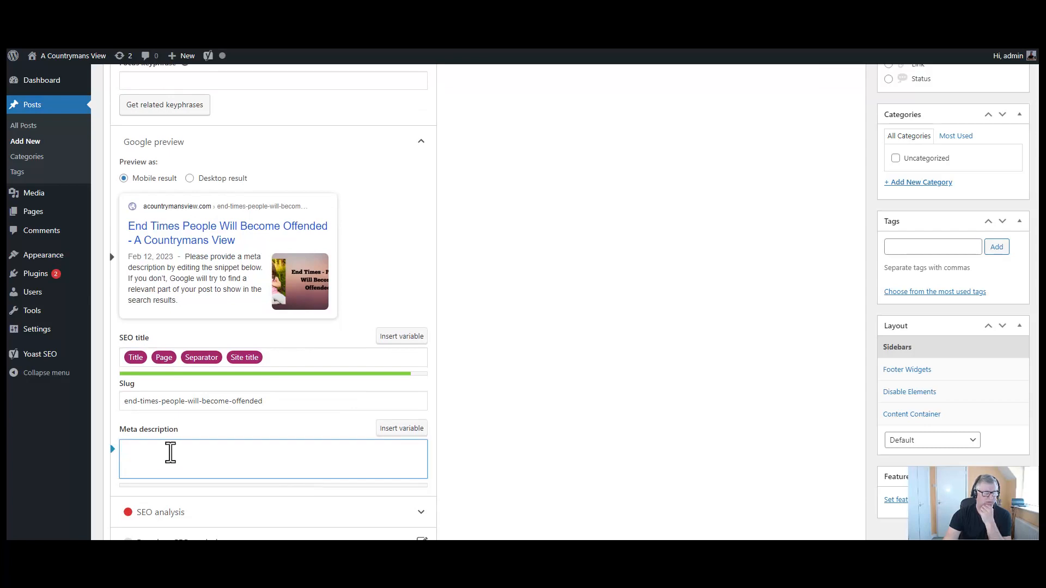
right_click(168, 452)
click(223, 344)
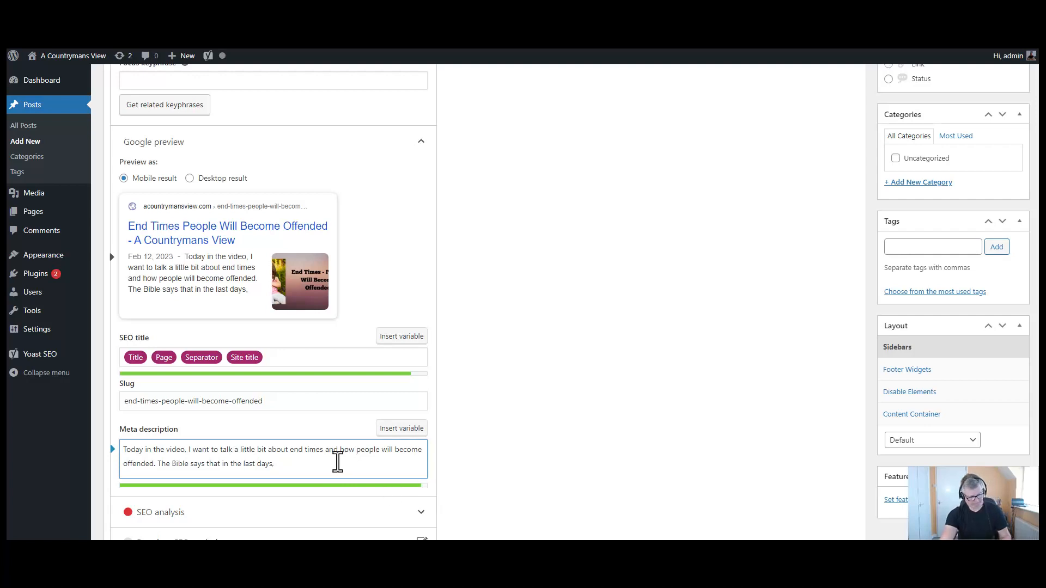
text(nnnn)
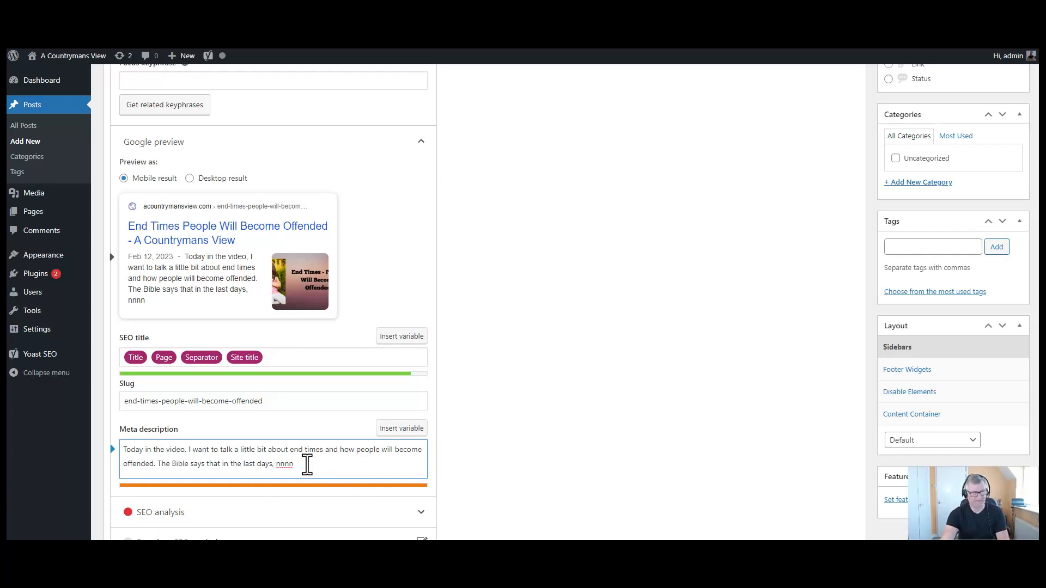
key(BackSpace)
key(BackSpace)
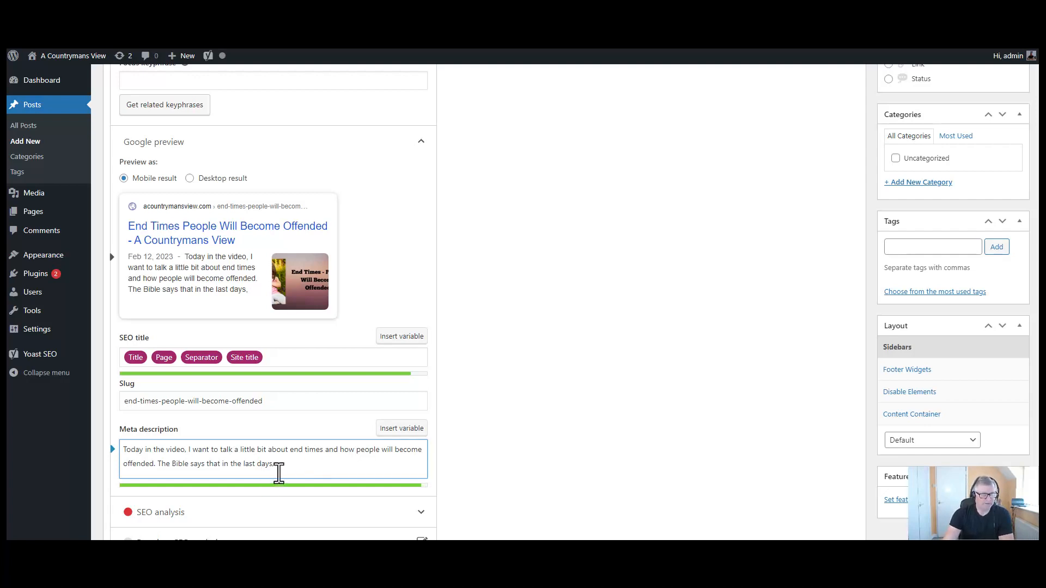
scroll(279, 473, down, 2)
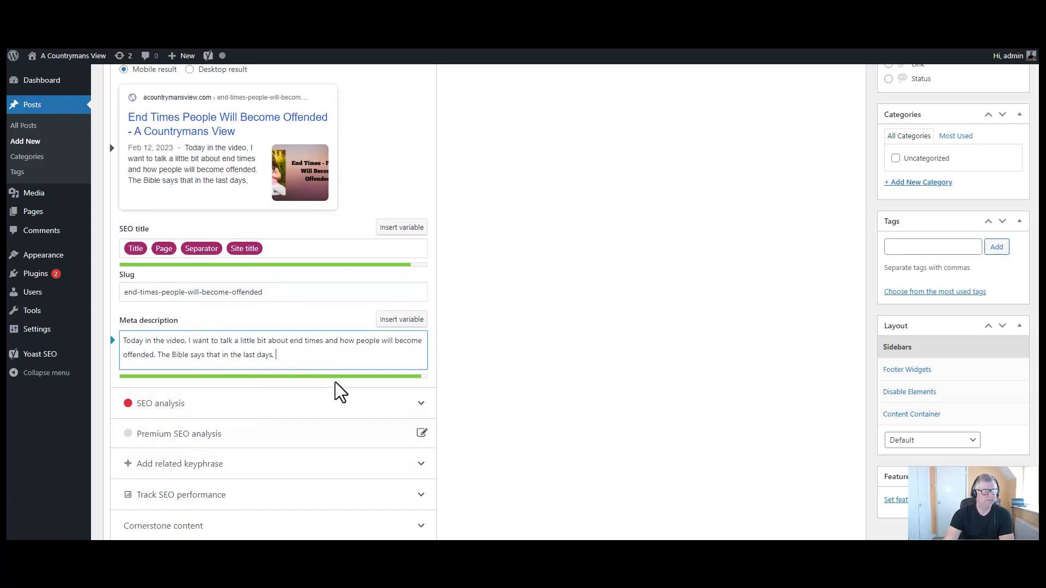
scroll(337, 371, up, 1)
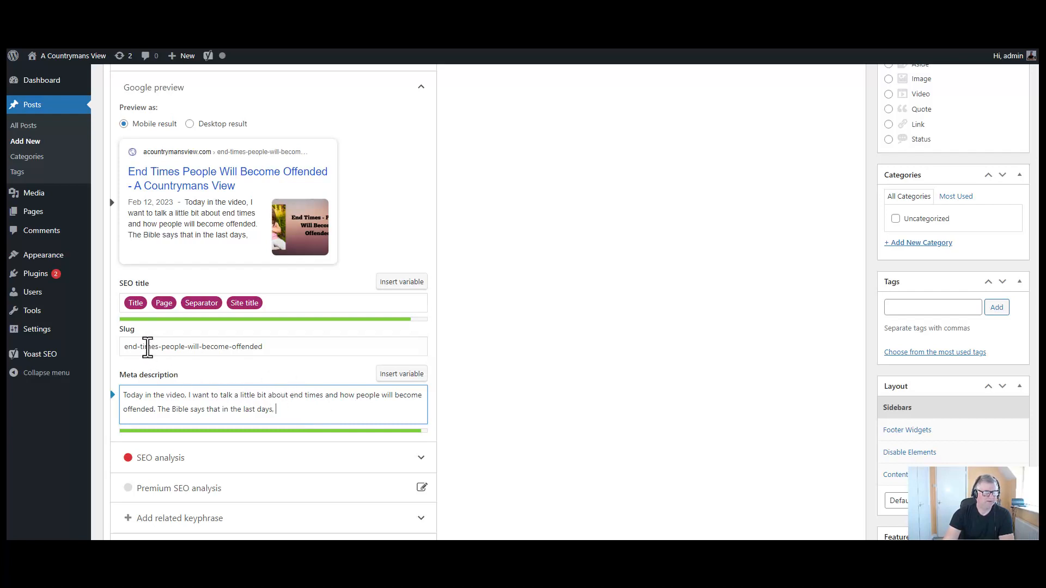
scroll(423, 405, up, 6)
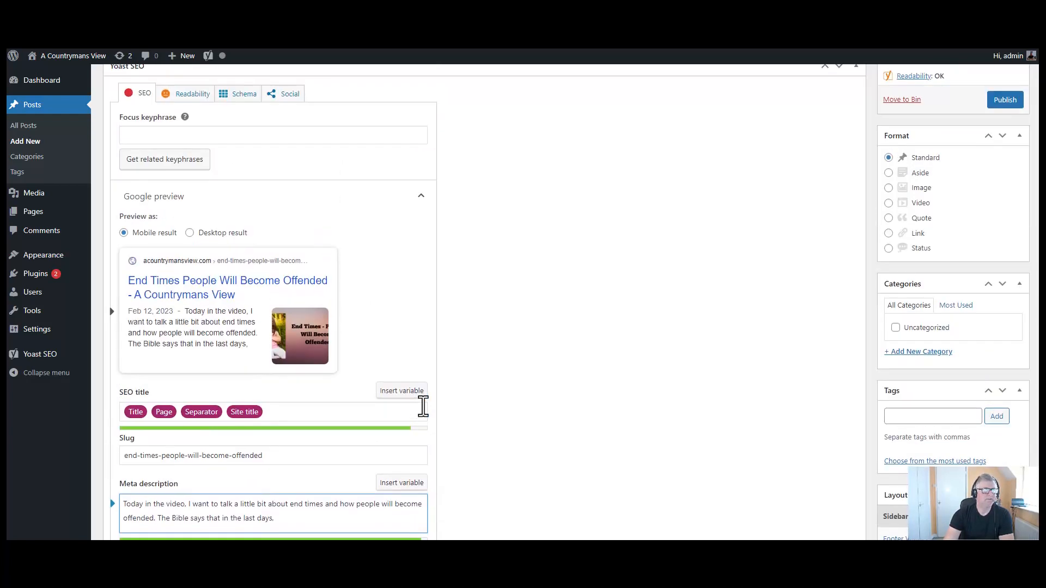
scroll(421, 407, down, 2)
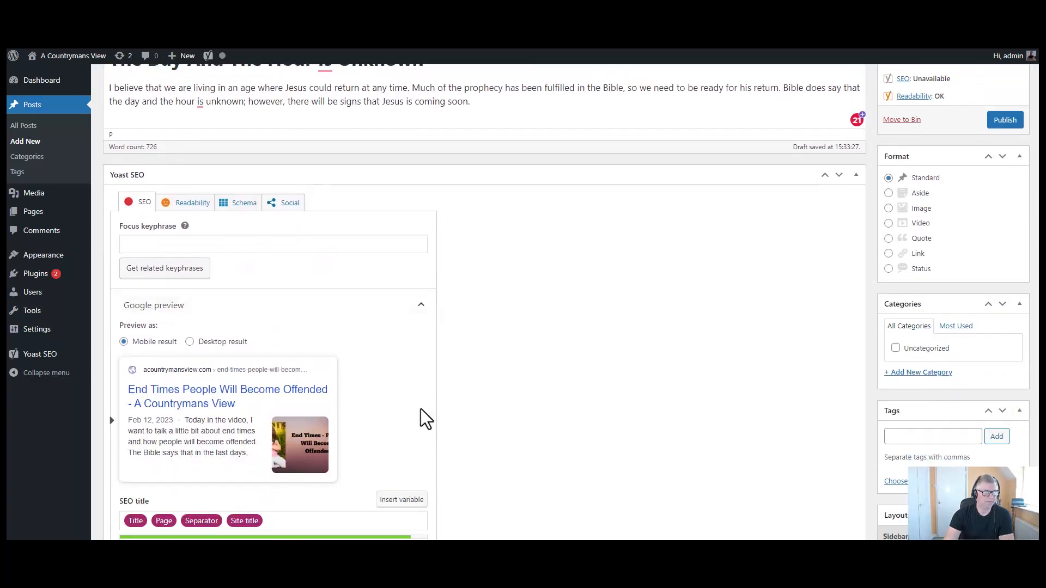
scroll(419, 410, down, 3)
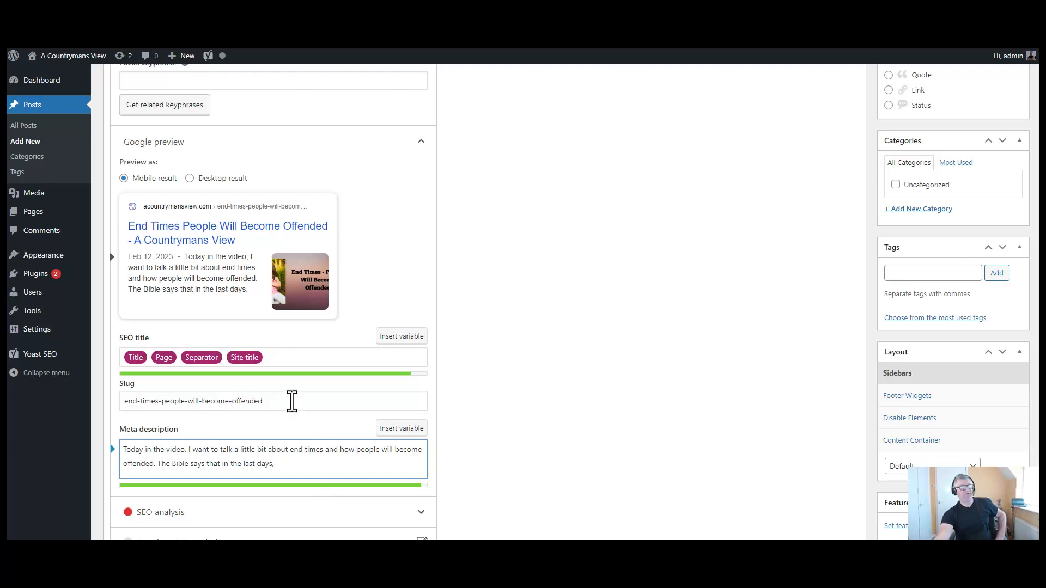
- Delete the default Title, Page, Separator and Site title variables from the Yoast SEO title
click(286, 358)
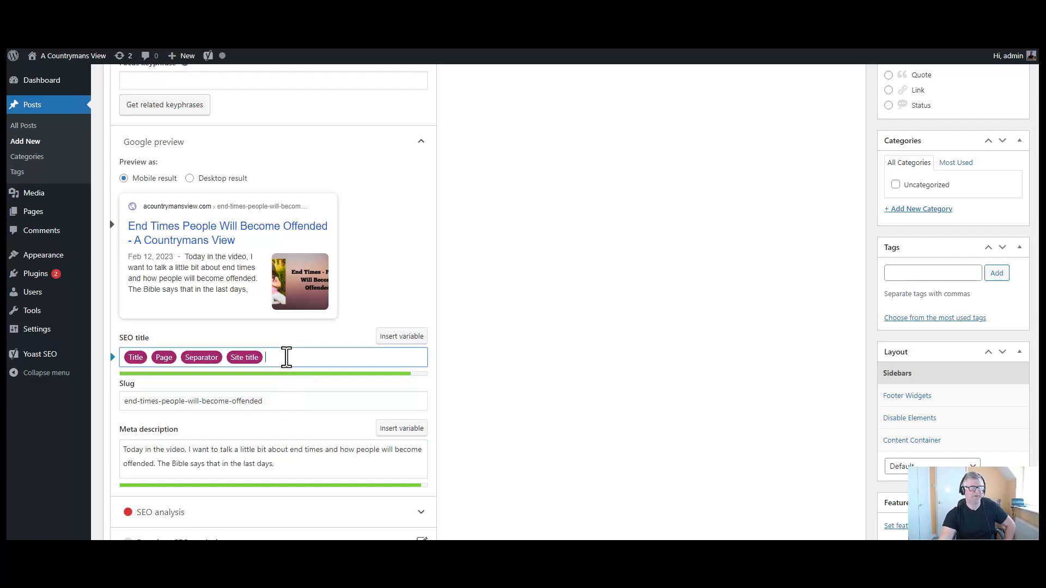
key(BackSpace)
key(BackSpace)
key(BackSpace)
key(BackSpace)
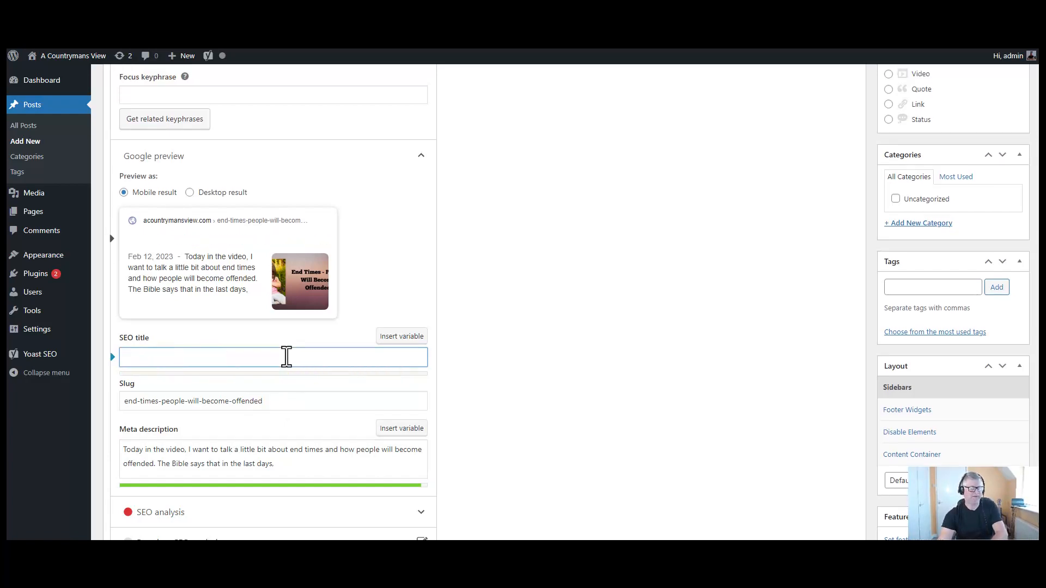
scroll(329, 304, up, 4)
scroll(328, 294, up, 15)
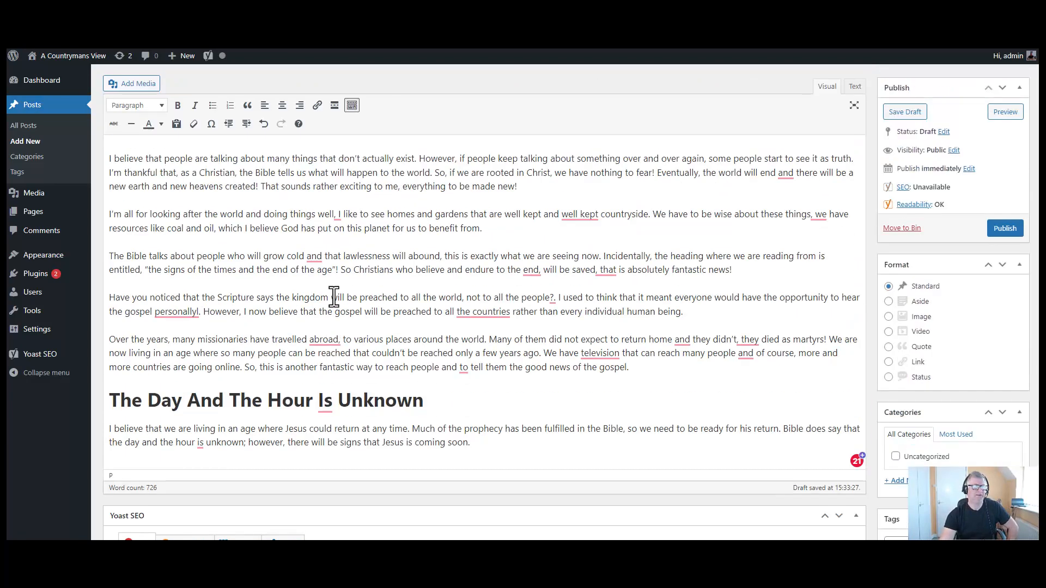
scroll(333, 297, up, 4)
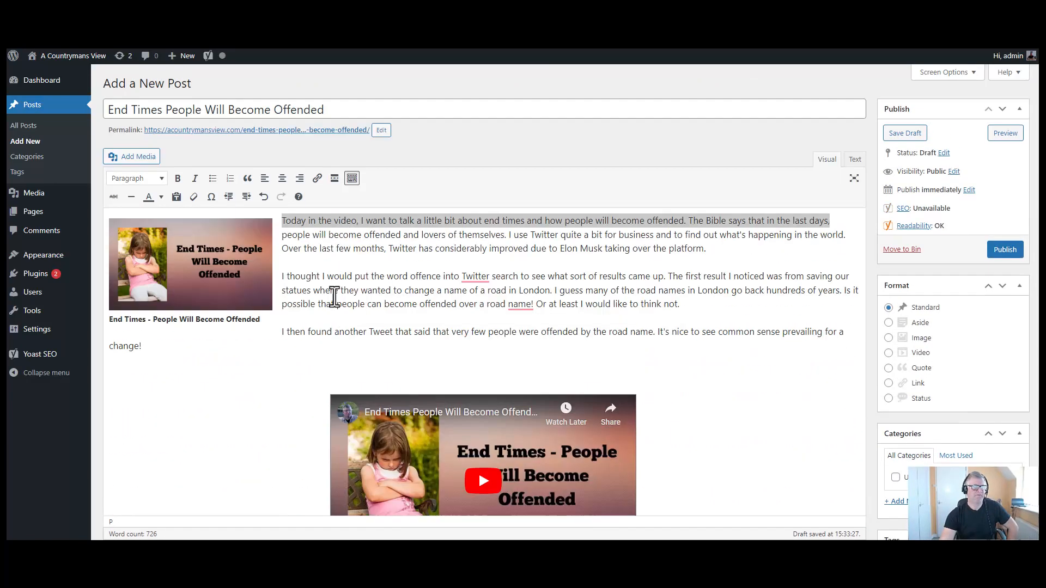
- Copy the post title and paste it as the SEO title 'End Times People Will Become Offended'
click(297, 110)
triple_click(297, 110)
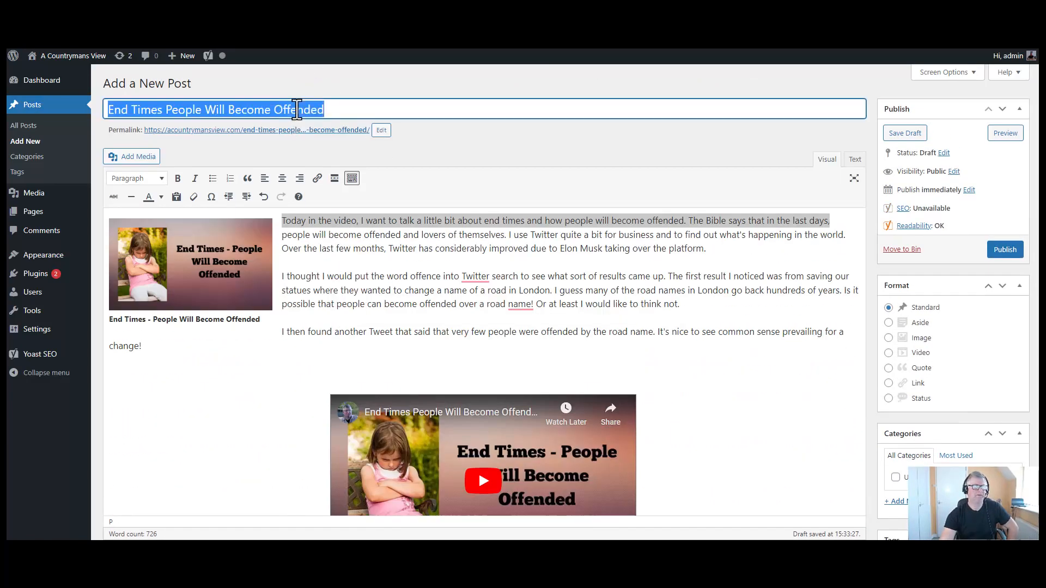
right_click(297, 110)
click(349, 159)
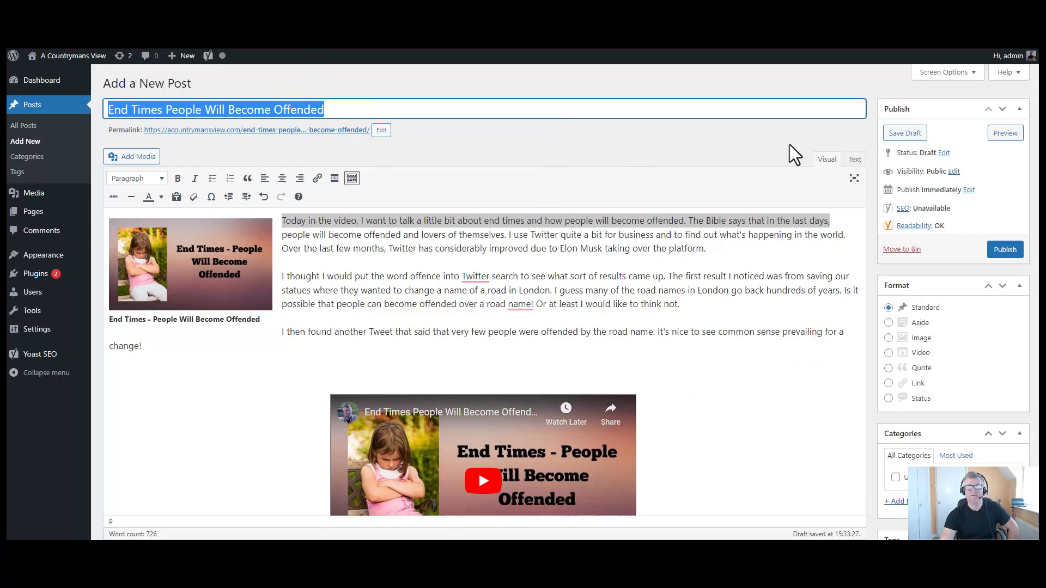
drag(1039, 164, 1039, 351)
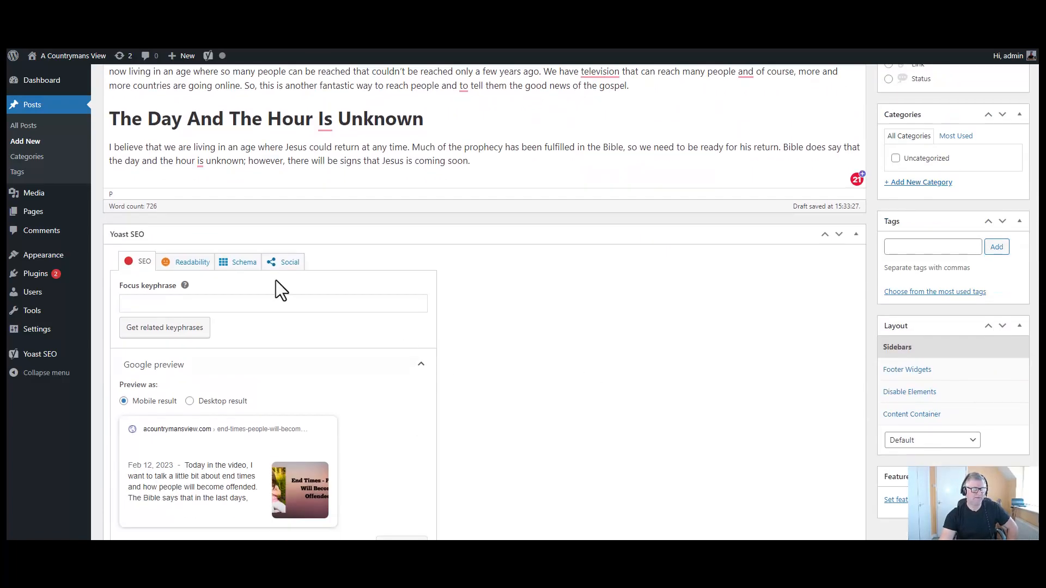
scroll(276, 280, down, 5)
click(173, 237)
right_click(173, 238)
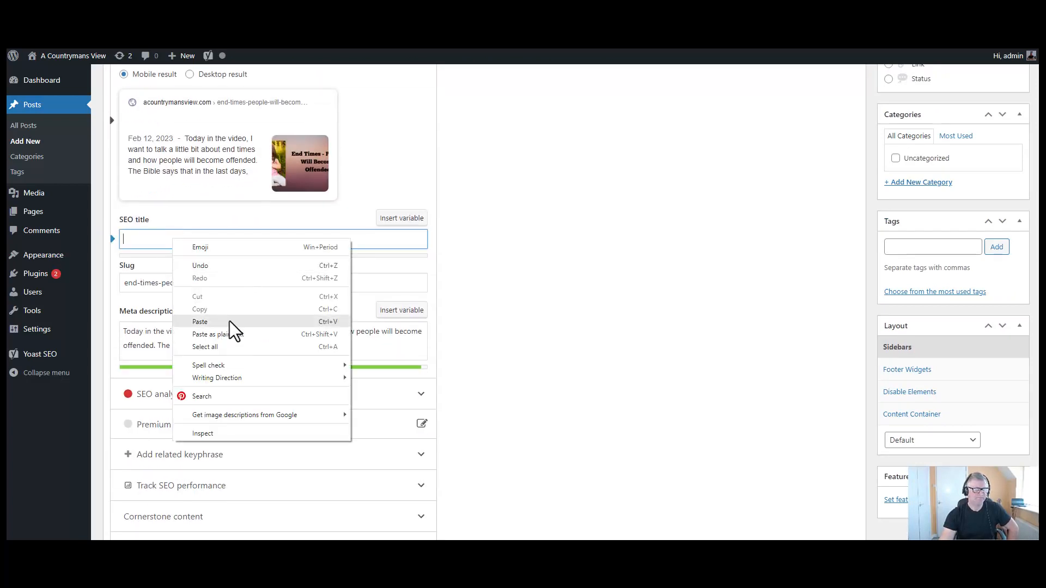
click(240, 331)
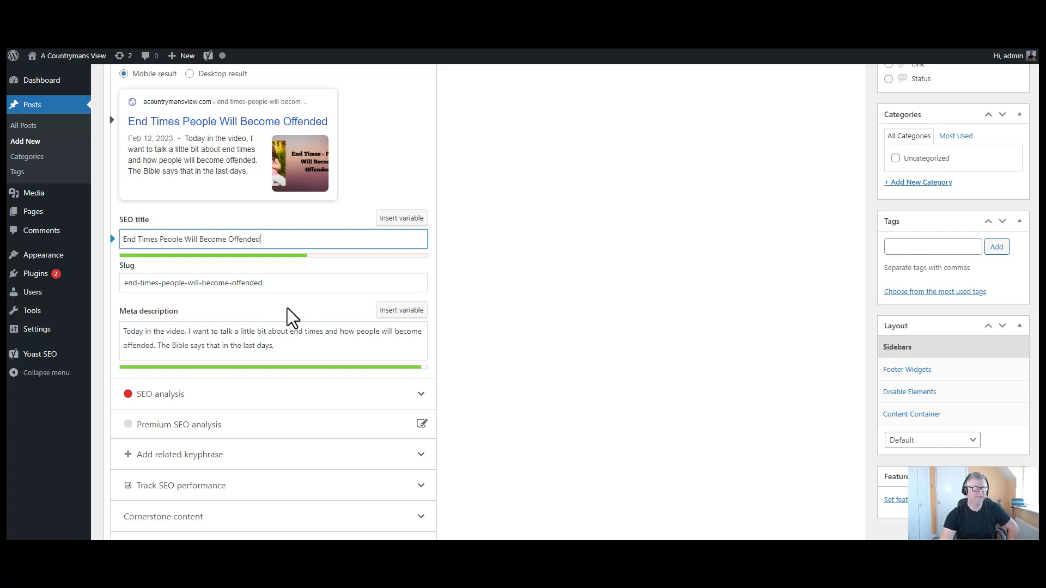
scroll(286, 308, up, 3)
scroll(294, 321, up, 3)
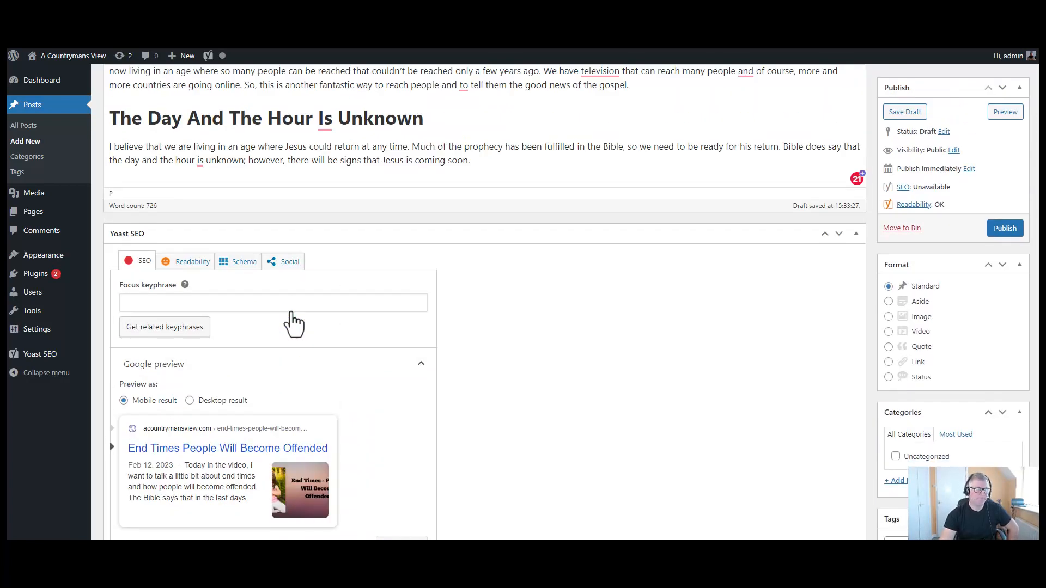
- Paste 'End Times People Will Become Offended' as plain text into the Yoast focus keyphrase
scroll(260, 318, up, 2)
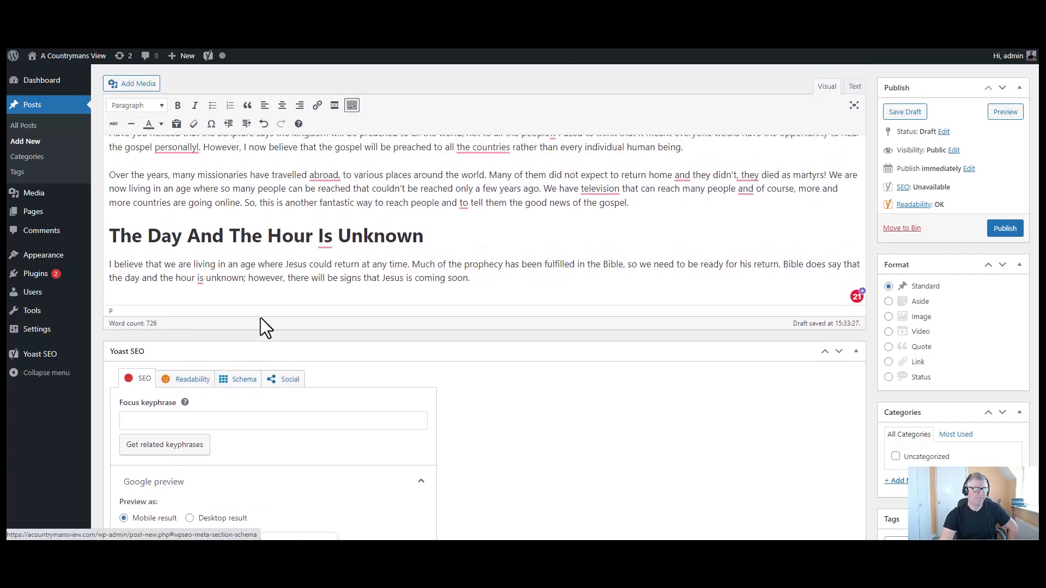
scroll(260, 319, up, 2)
scroll(263, 320, down, 3)
click(182, 357)
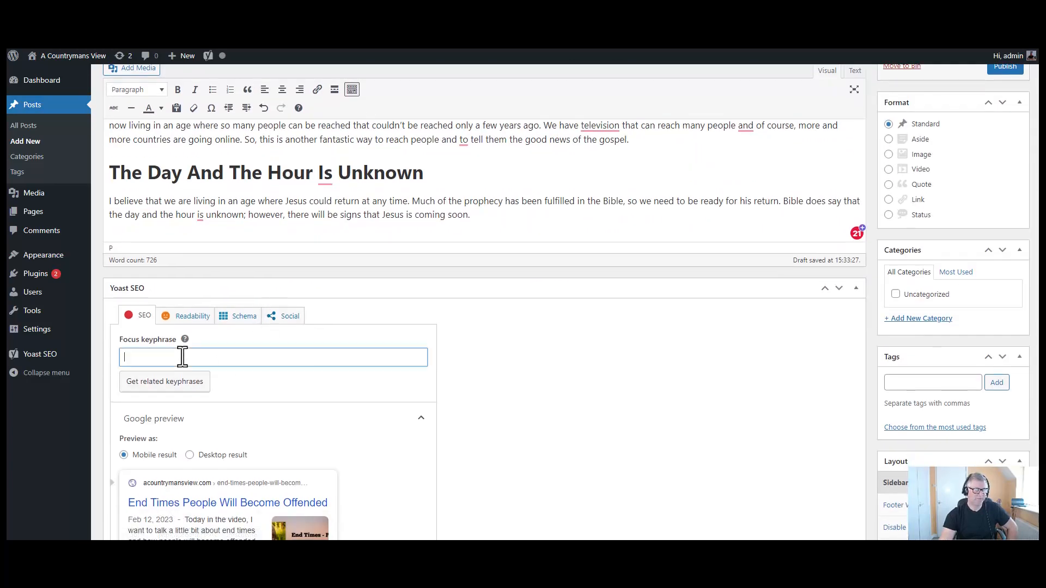
right_click(182, 357)
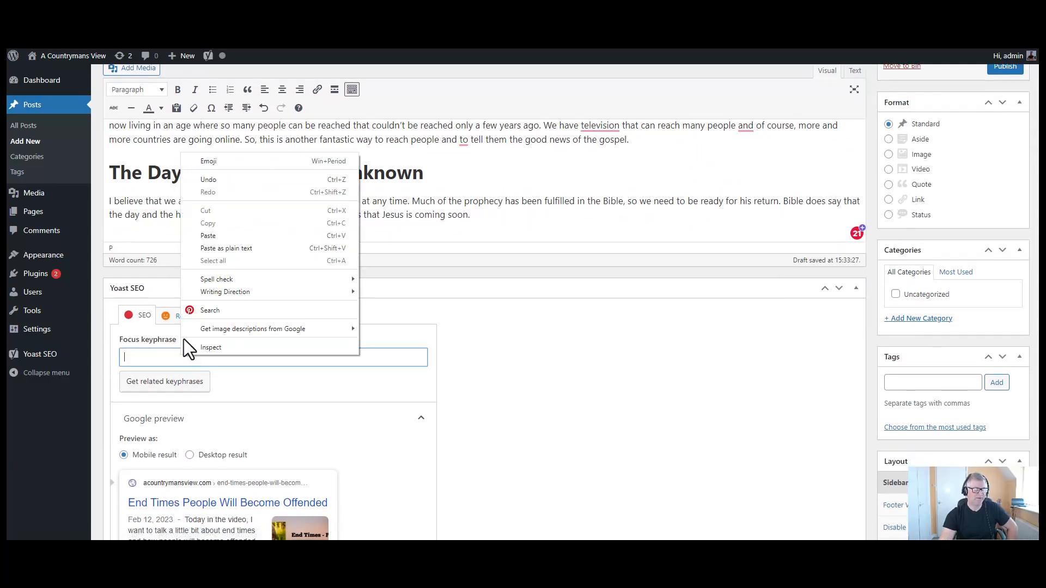
click(241, 248)
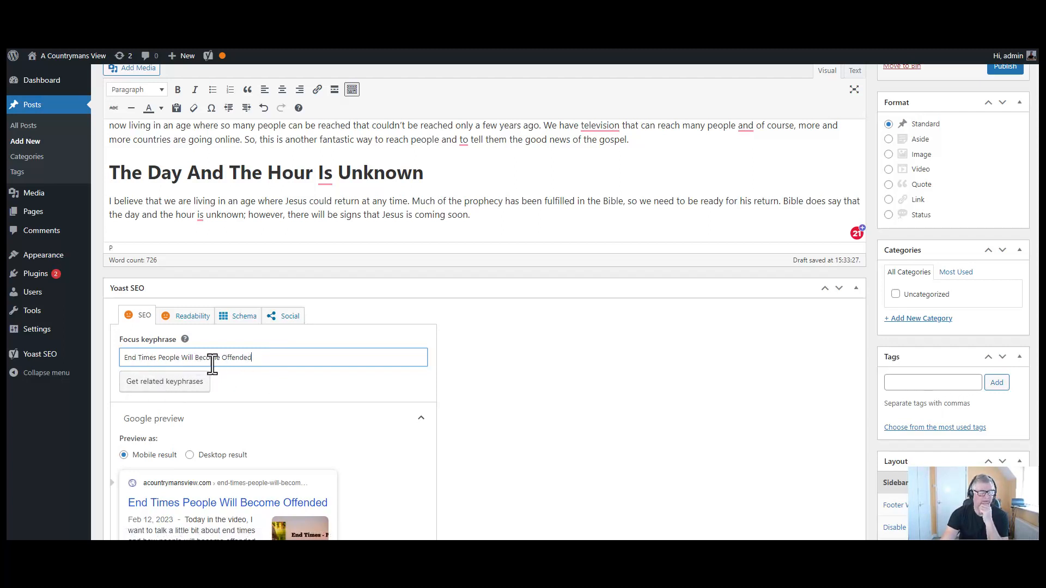
scroll(376, 364, down, 2)
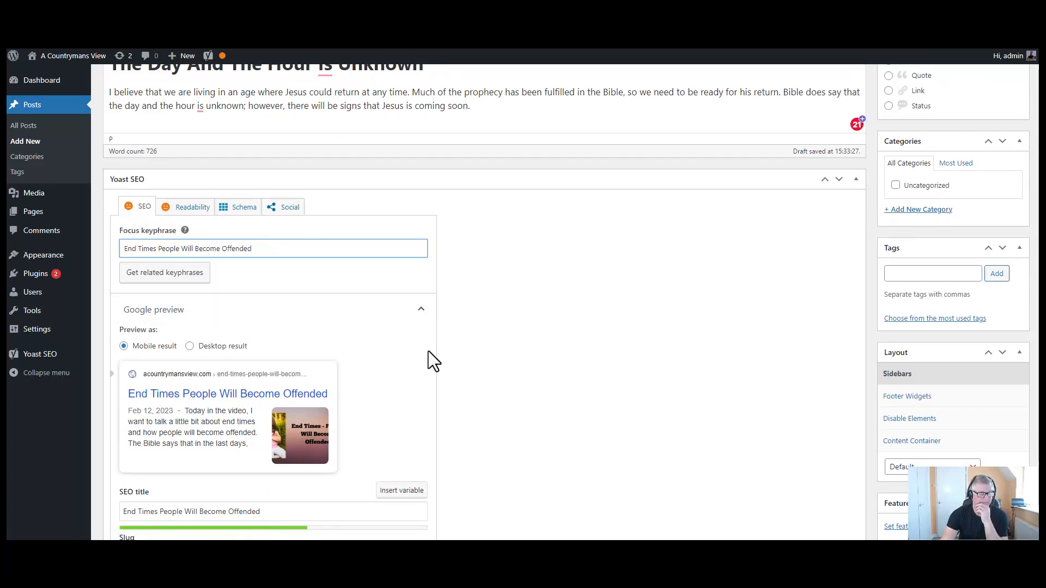
scroll(427, 353, down, 7)
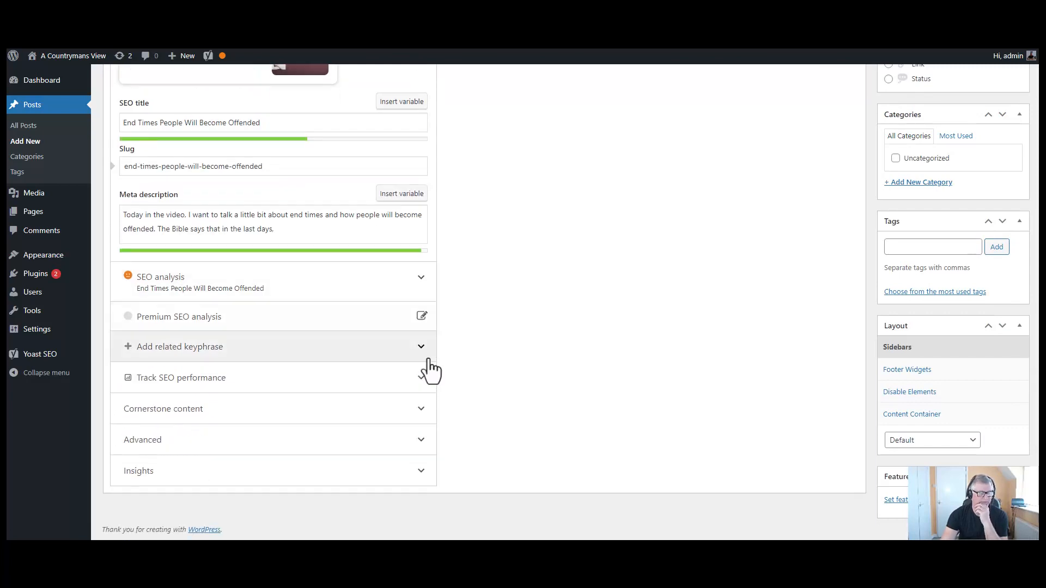
- Expand the SEO analysis problems and highlight keyphrase occurrences for the keyphrase density check
click(423, 285)
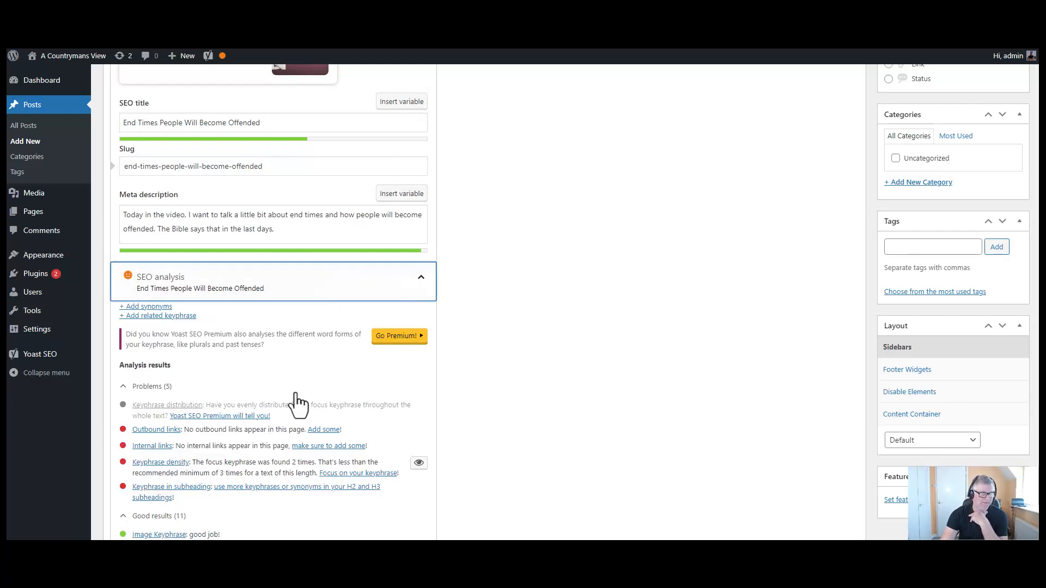
scroll(283, 395, down, 2)
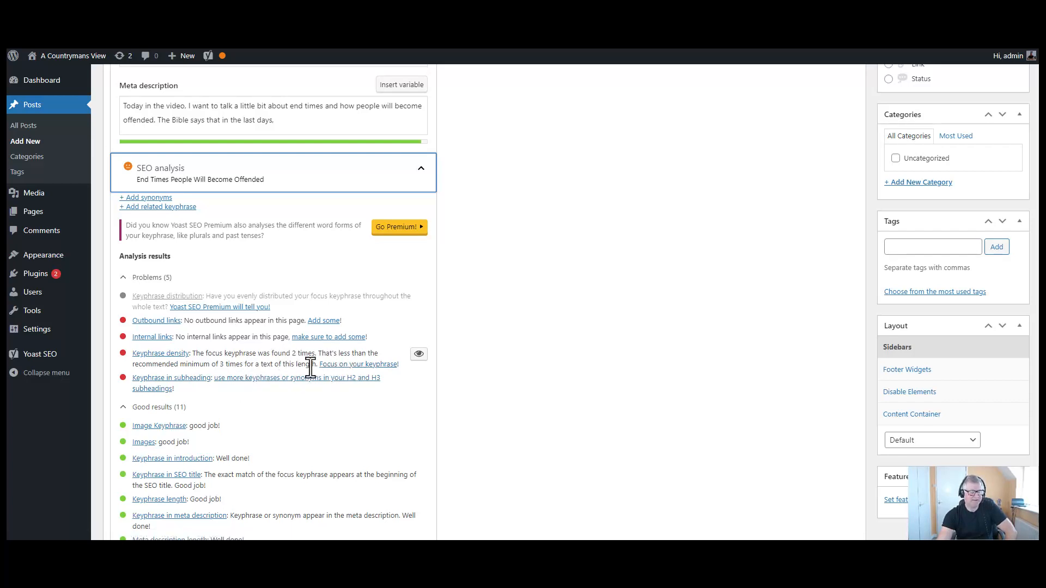
click(421, 355)
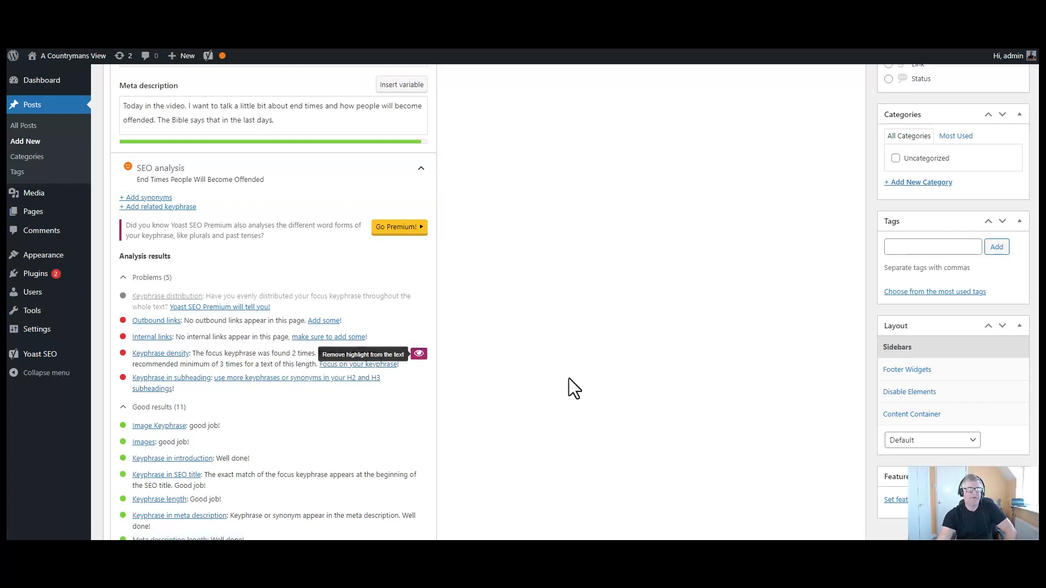
scroll(570, 379, up, 8)
- Add 'We are seeing signs of the end times where people will become offended' and confirm SEO is Good
scroll(574, 391, up, 10)
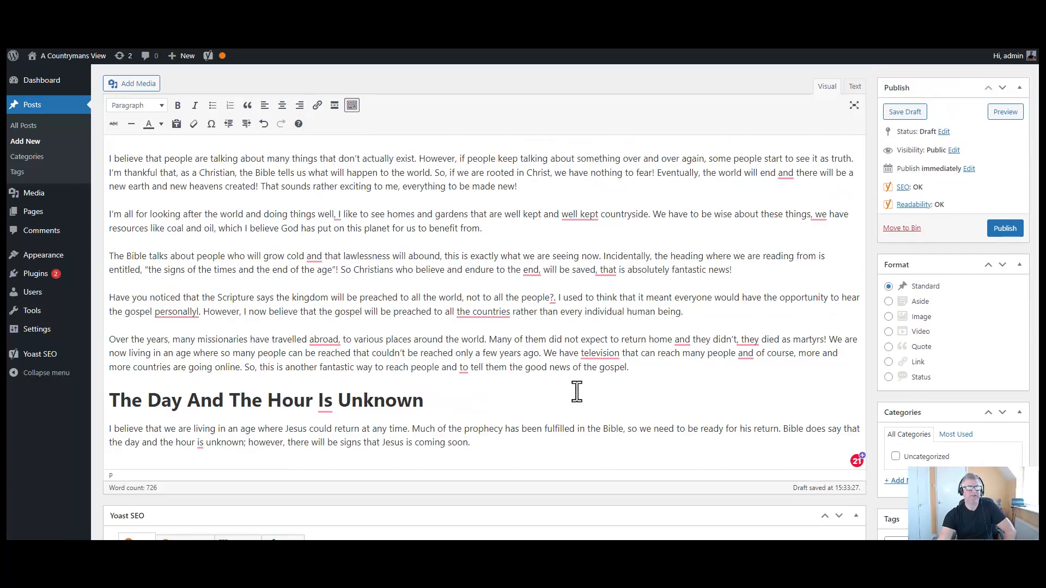
scroll(573, 392, up, 5)
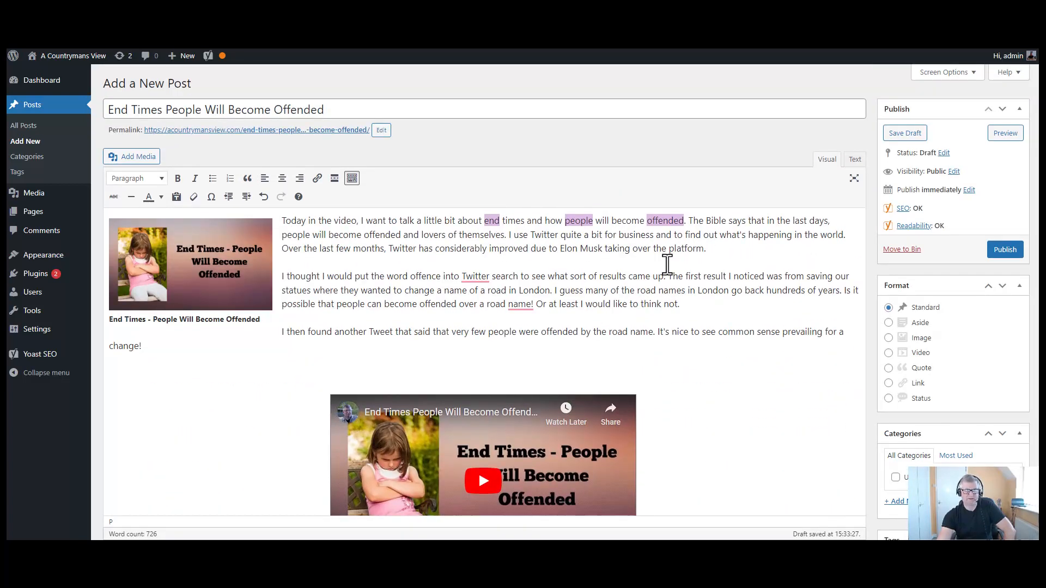
scroll(663, 267, down, 6)
scroll(663, 271, down, 6)
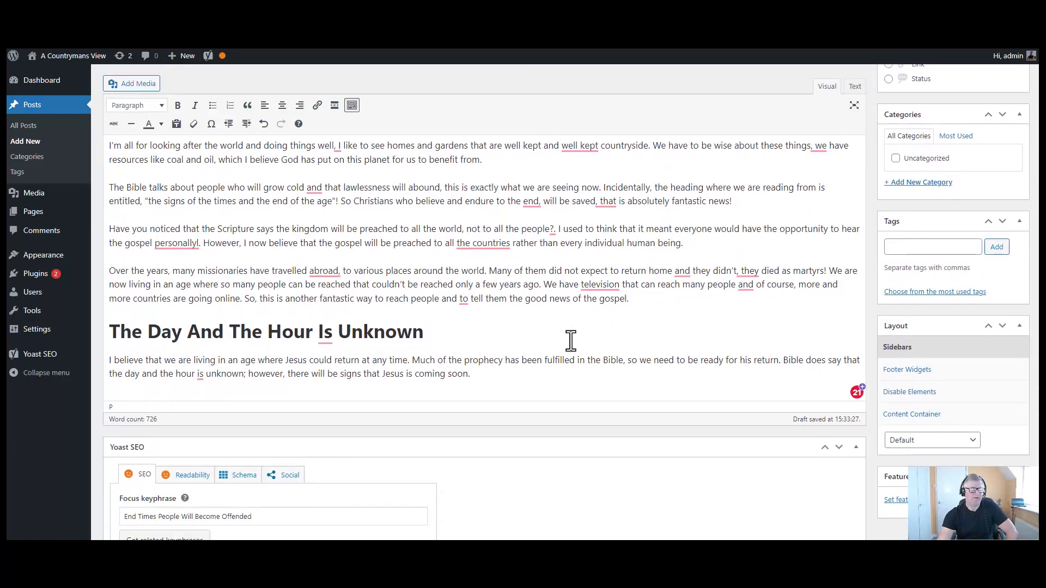
scroll(570, 341, up, 2)
scroll(570, 342, up, 6)
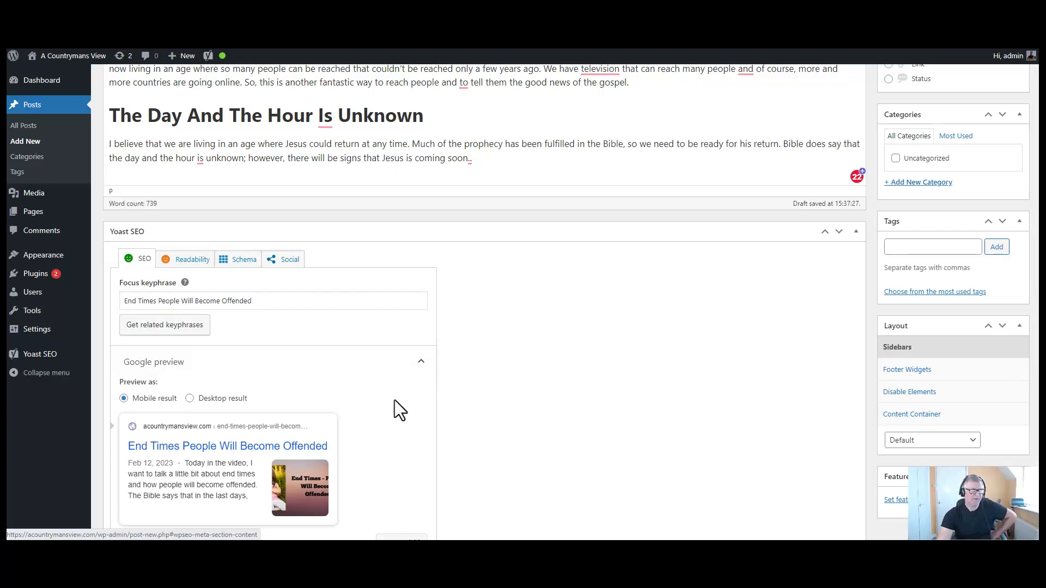
scroll(395, 399, up, 2)
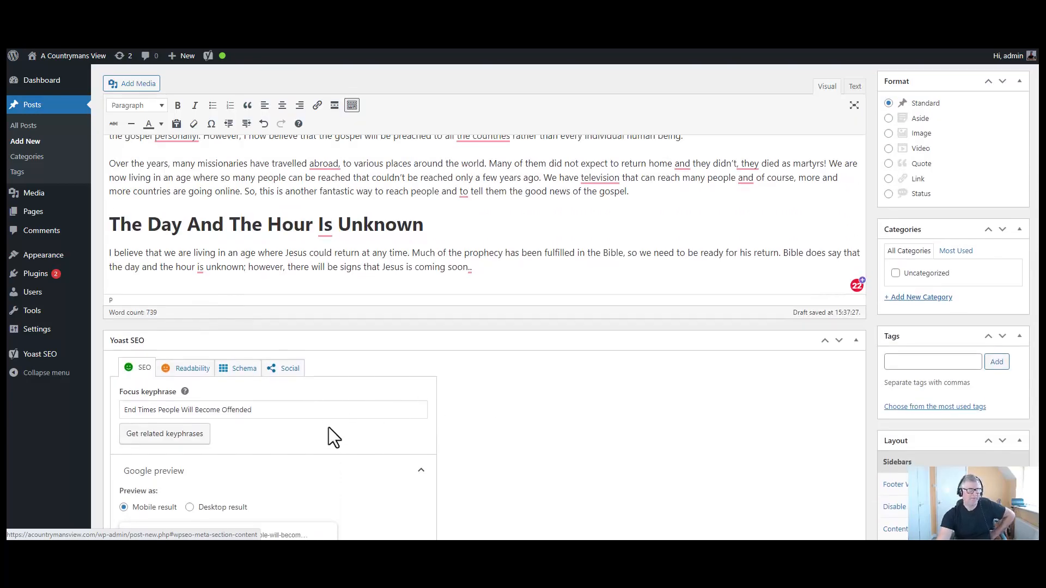
scroll(330, 434, down, 5)
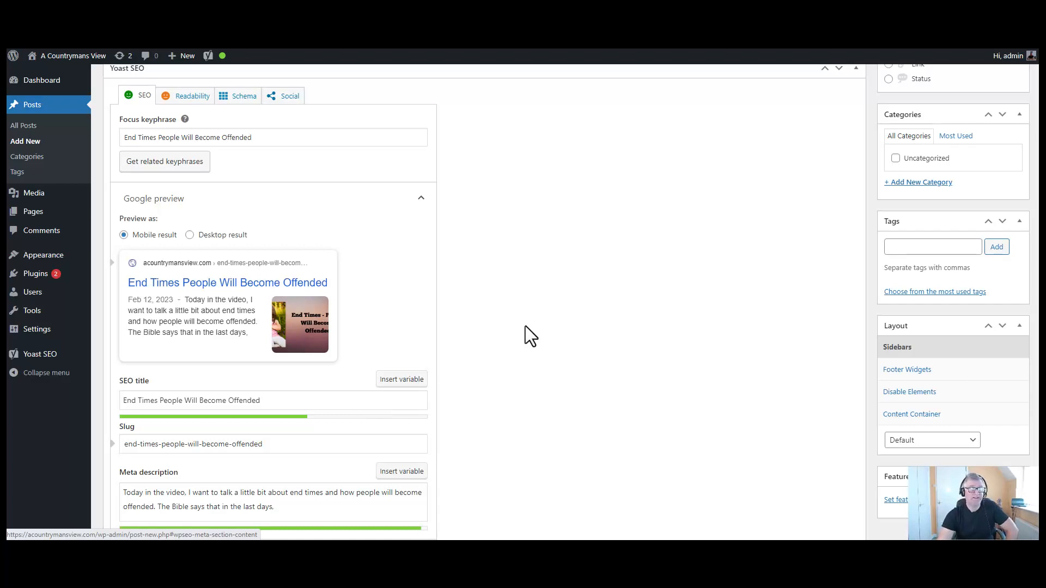
scroll(525, 325, up, 8)
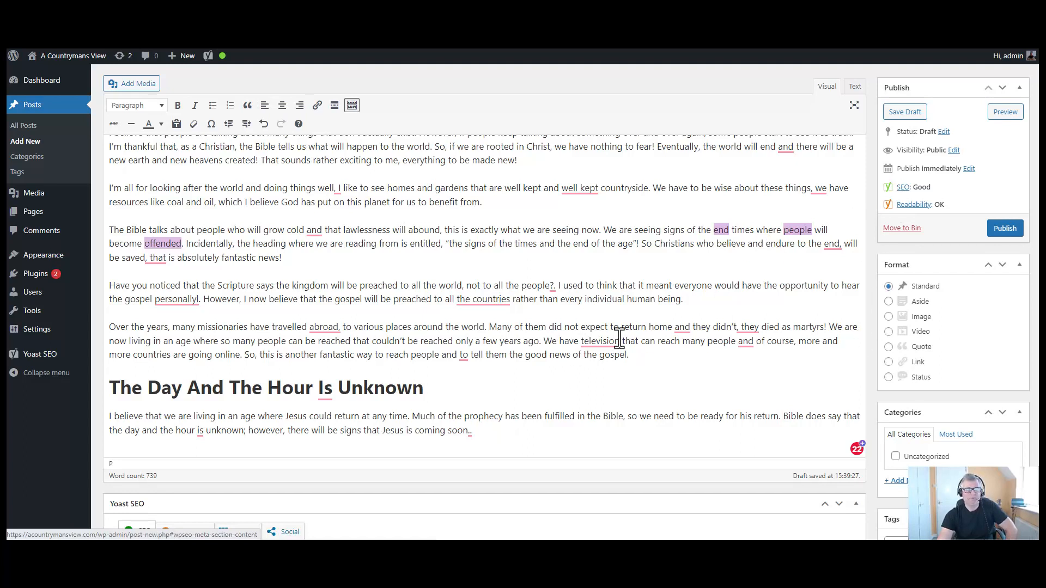
- Review the Readability problems, passive voice and missing subheadings, then return to the post's top
scroll(619, 337, up, 2)
scroll(619, 338, up, 1)
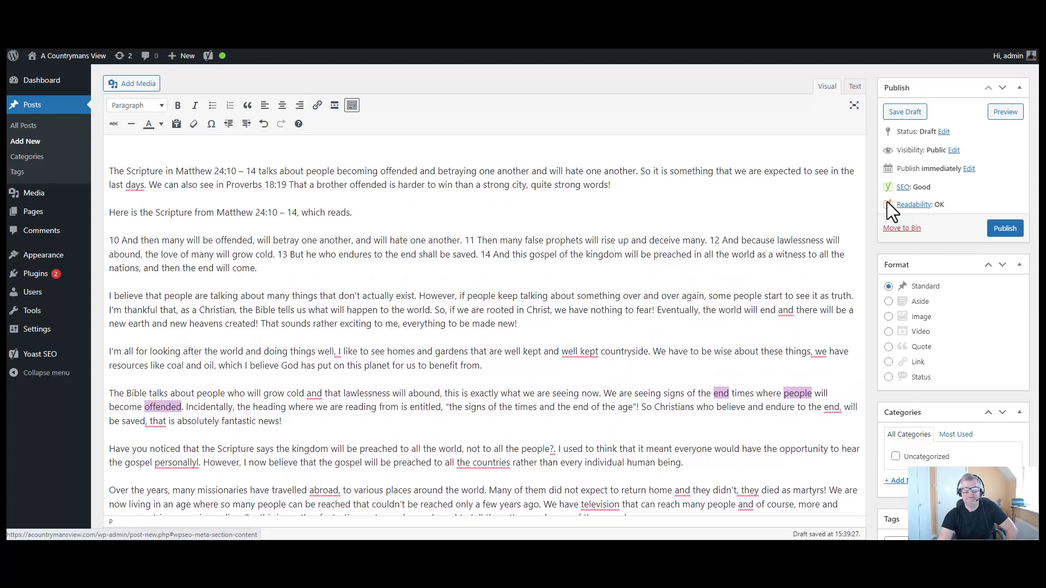
scroll(657, 314, down, 3)
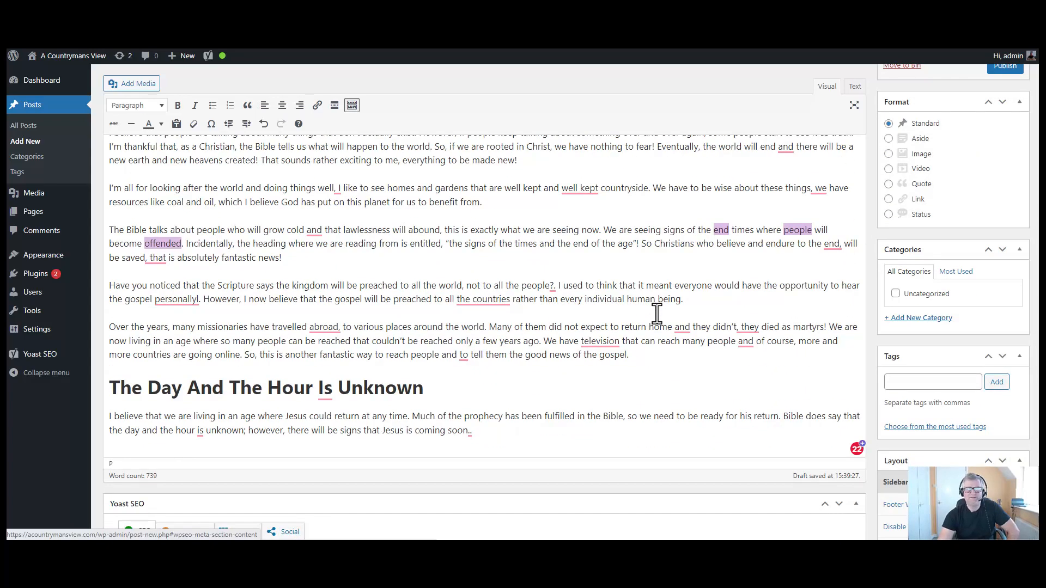
scroll(656, 314, down, 3)
scroll(656, 313, up, 6)
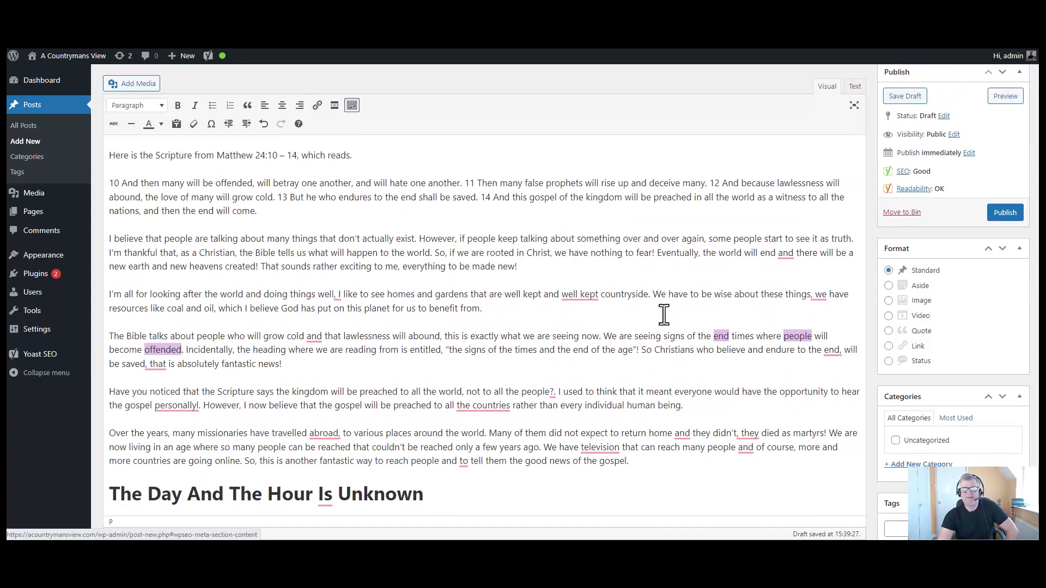
scroll(663, 315, up, 1)
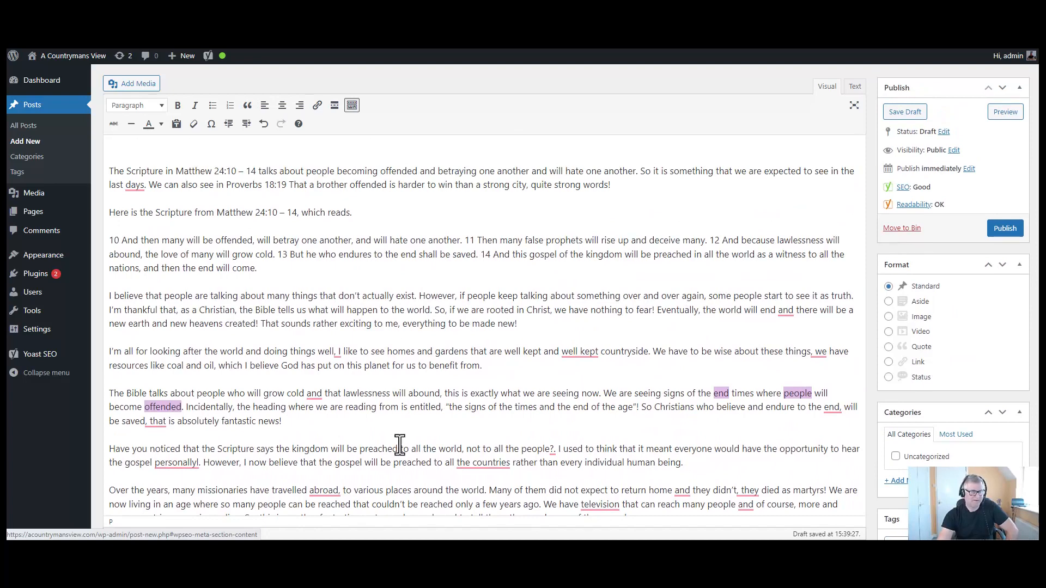
scroll(400, 446, down, 10)
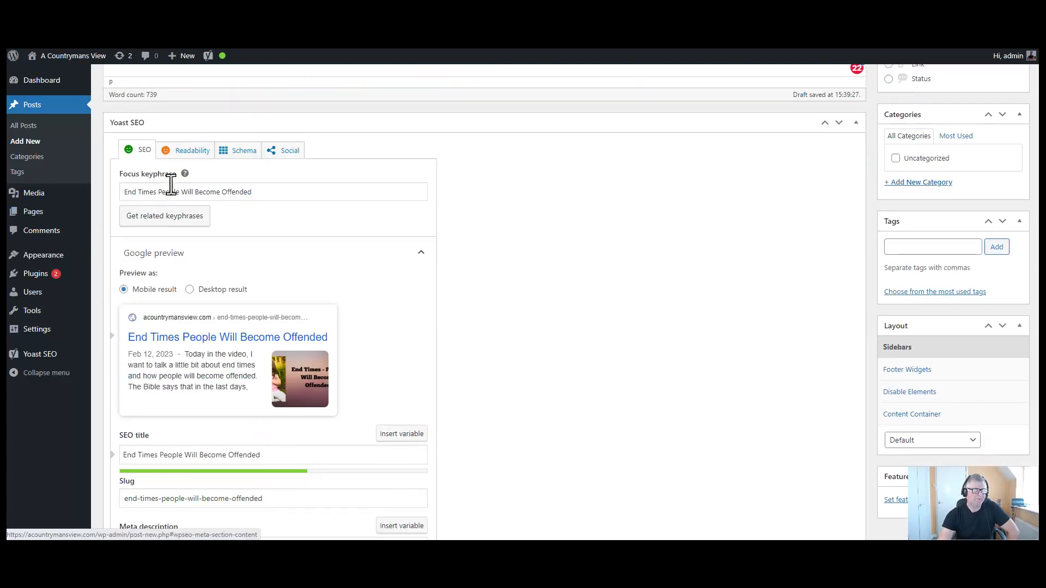
click(191, 150)
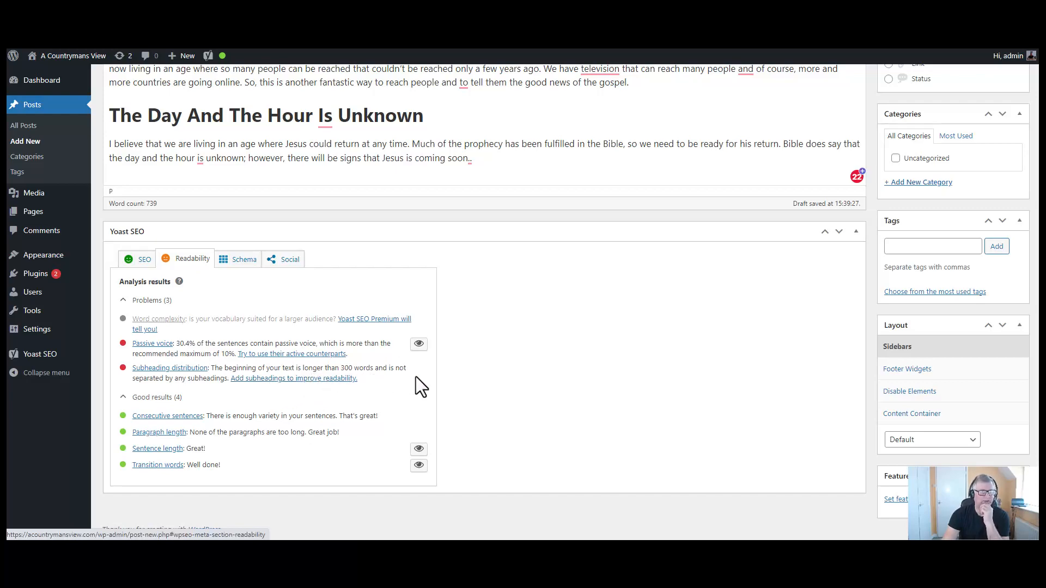
scroll(418, 376, up, 4)
scroll(422, 375, up, 8)
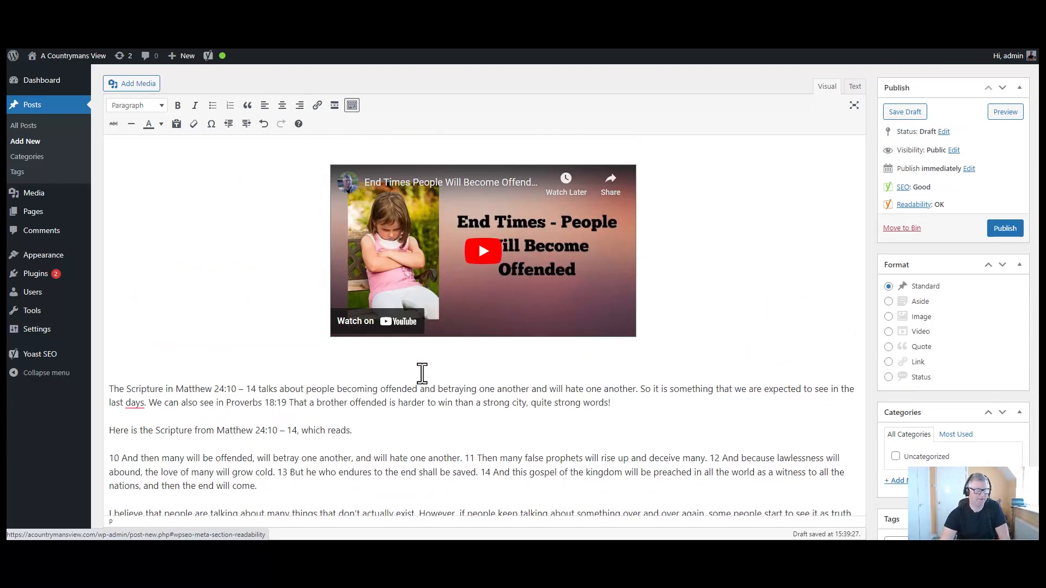
- Insert an empty paragraph after 'quite strong words!' before the Matthew 24:10 – 14 lead-in
scroll(422, 375, up, 4)
scroll(421, 373, down, 3)
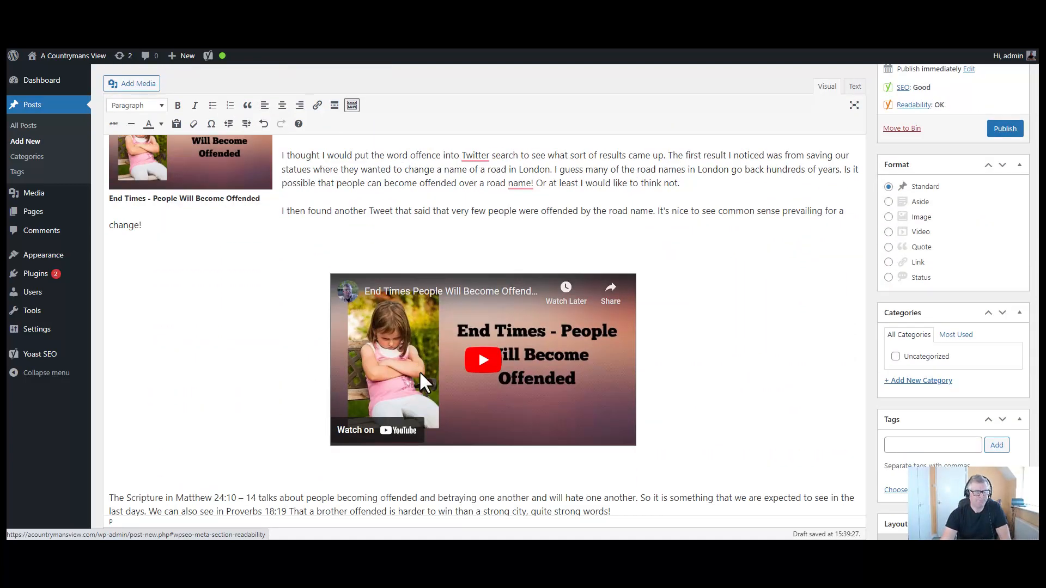
scroll(421, 375, down, 2)
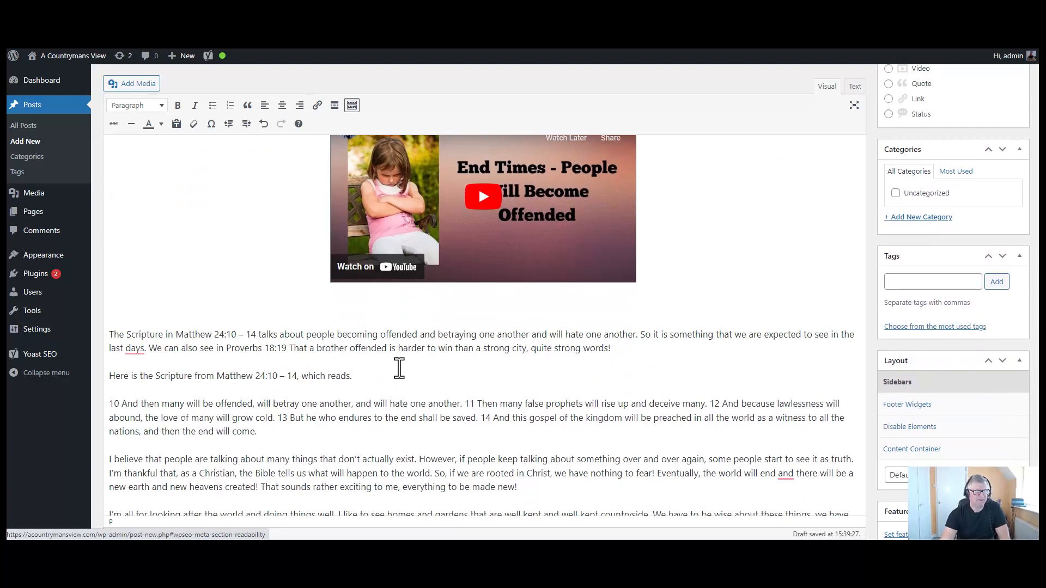
click(632, 351)
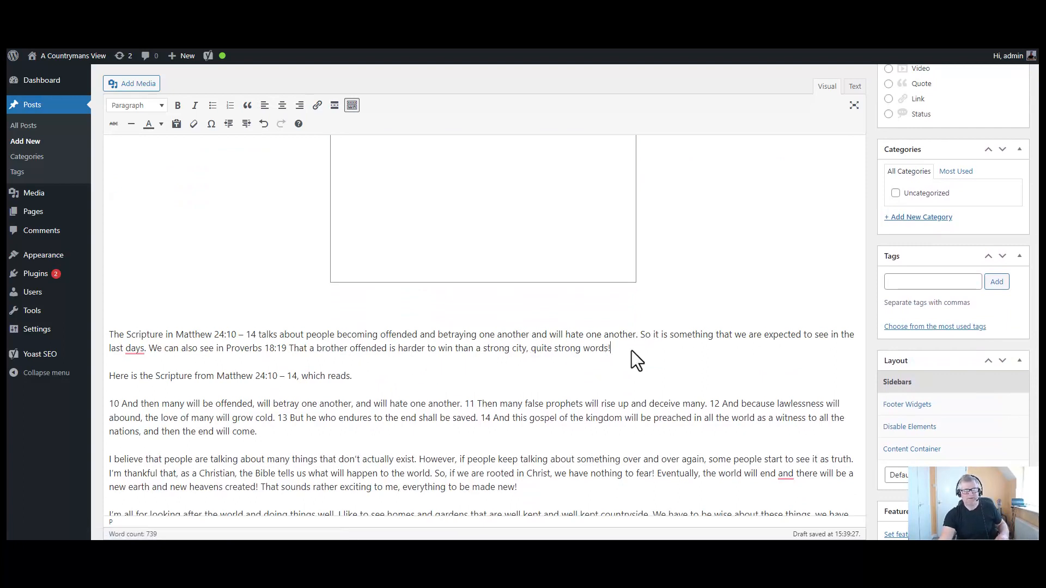
key(Return)
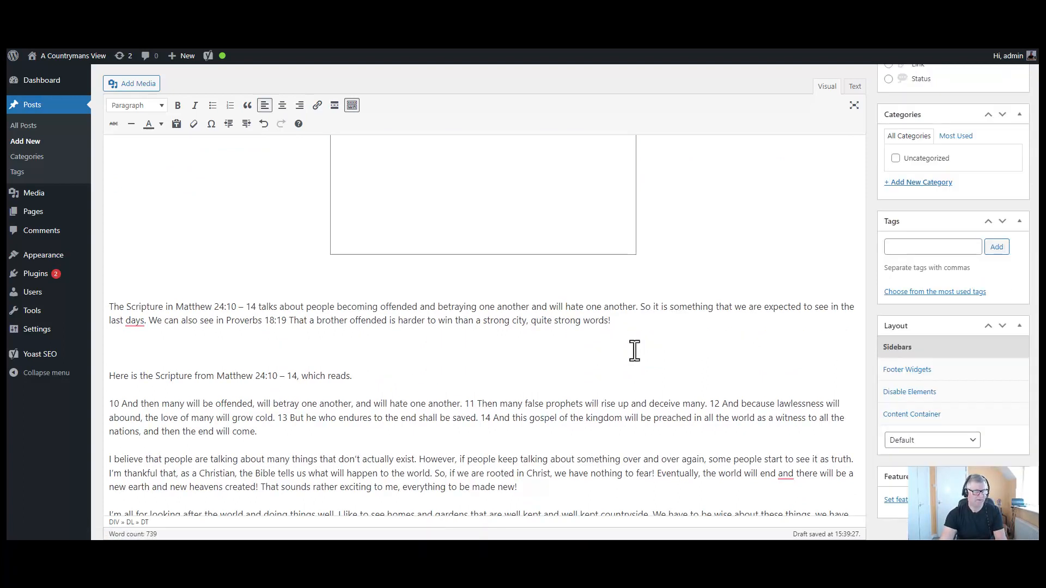
scroll(635, 351, up, 2)
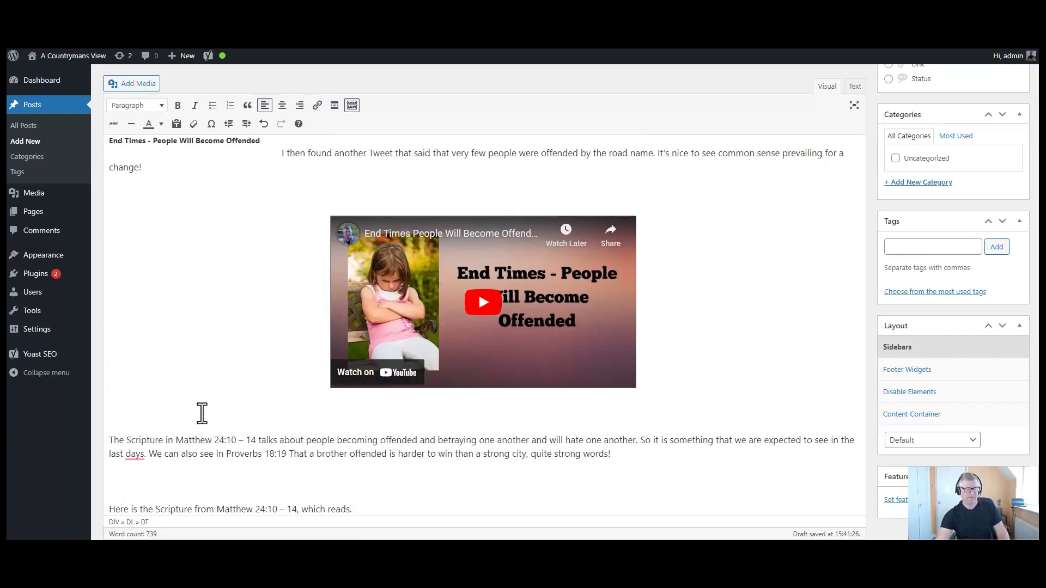
scroll(201, 413, down, 2)
click(123, 372)
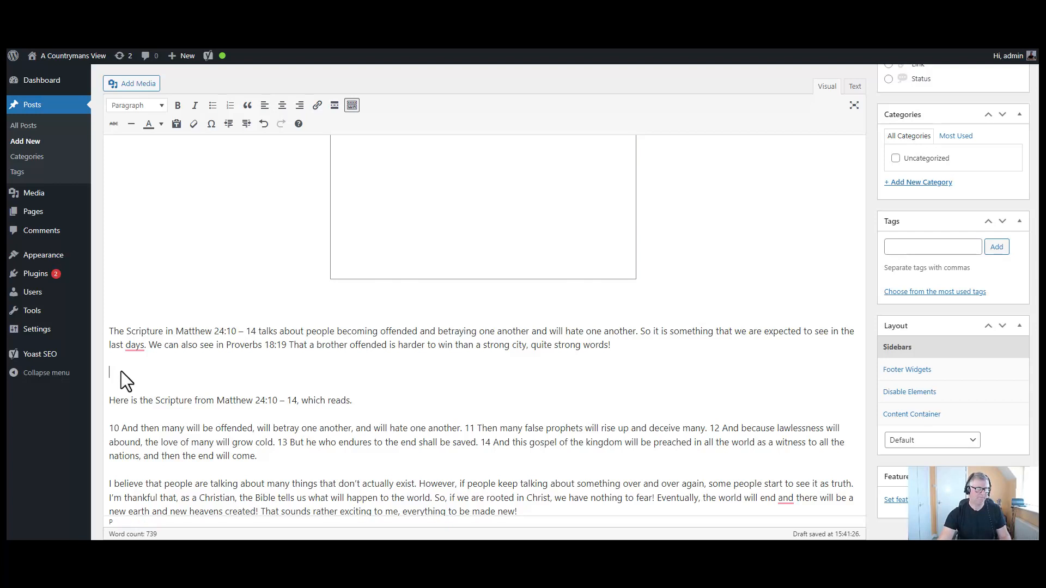
- Paste 'Scripture Reading' as plain text on the empty line and make it a bold Heading 2
right_click(123, 375)
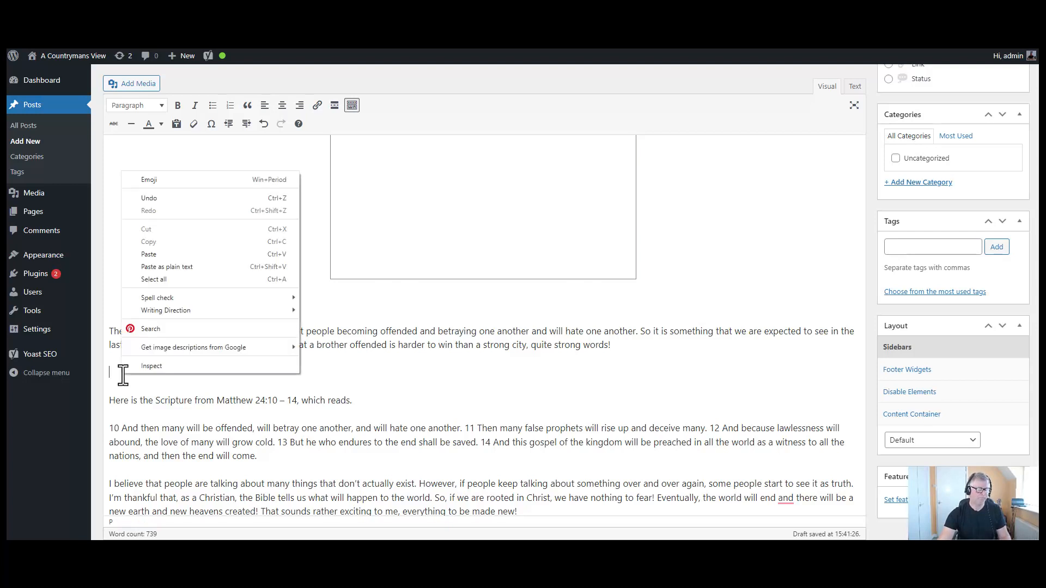
click(172, 267)
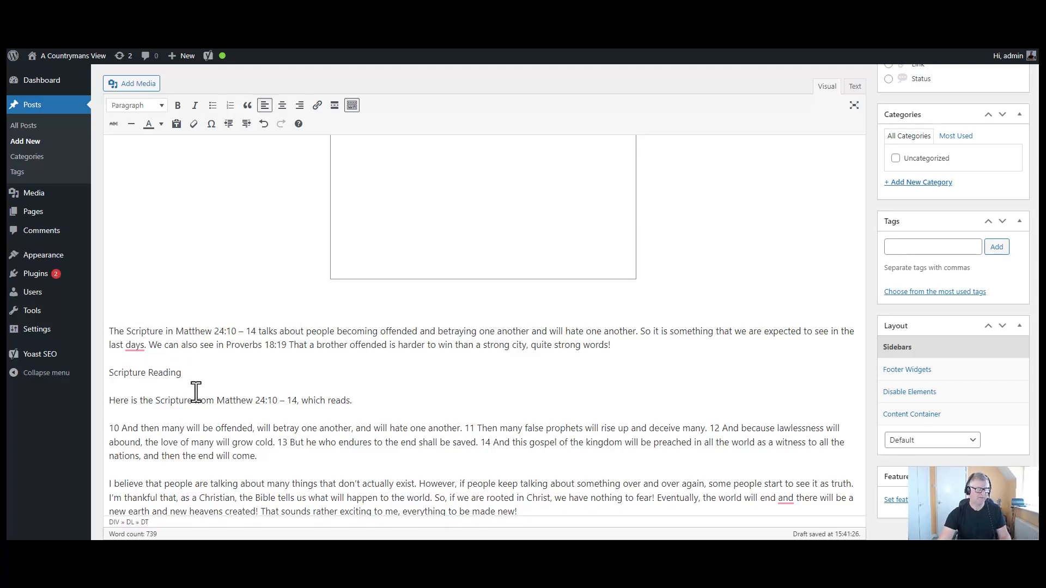
click(165, 374)
triple_click(165, 374)
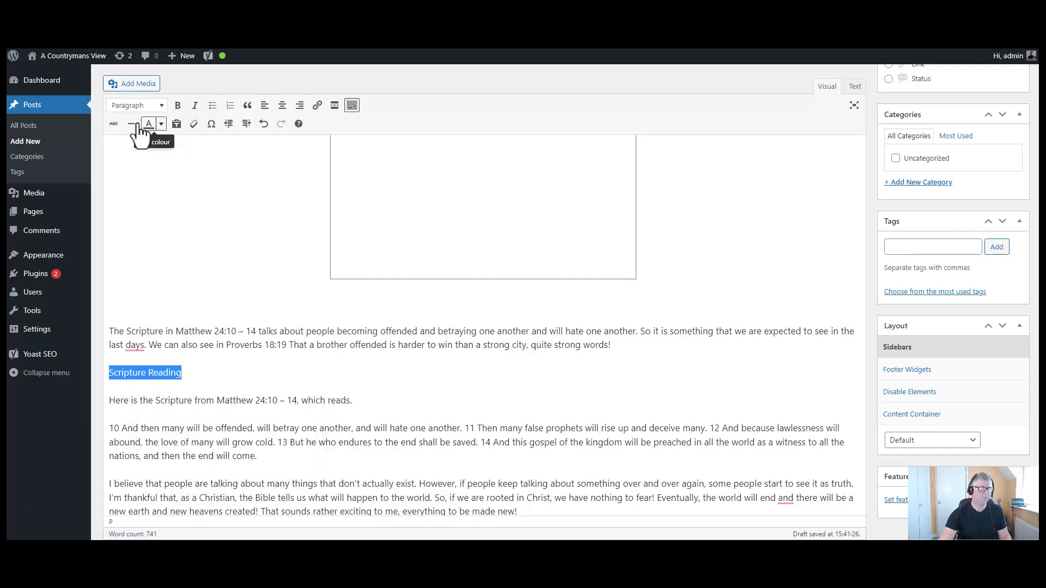
click(177, 107)
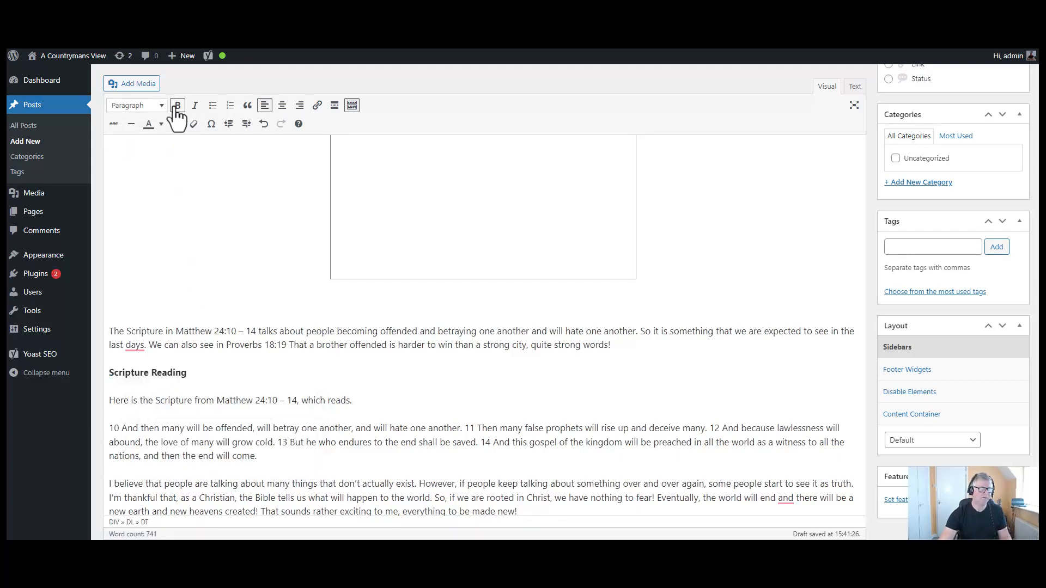
triple_click(137, 374)
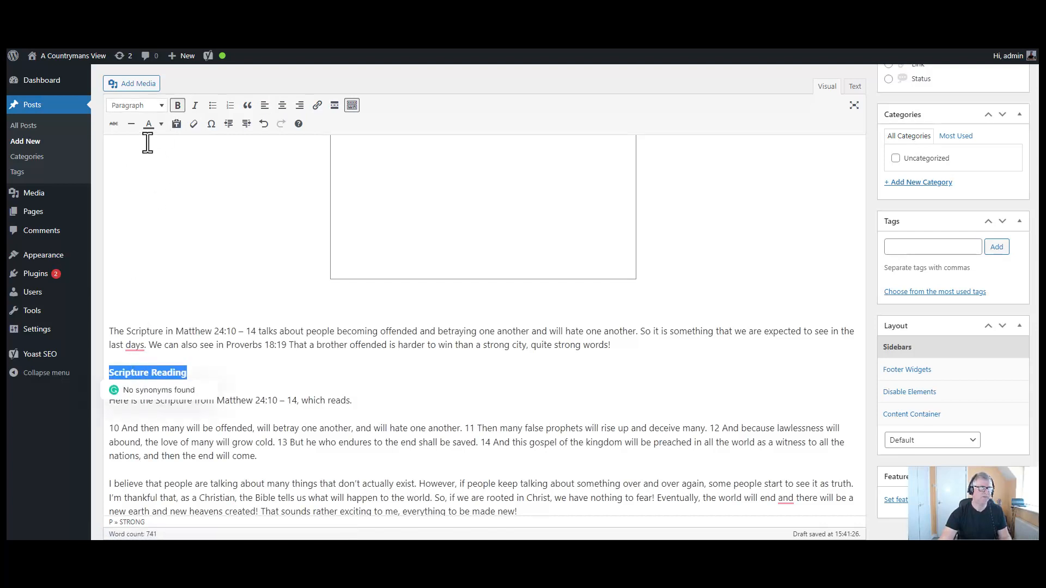
click(162, 108)
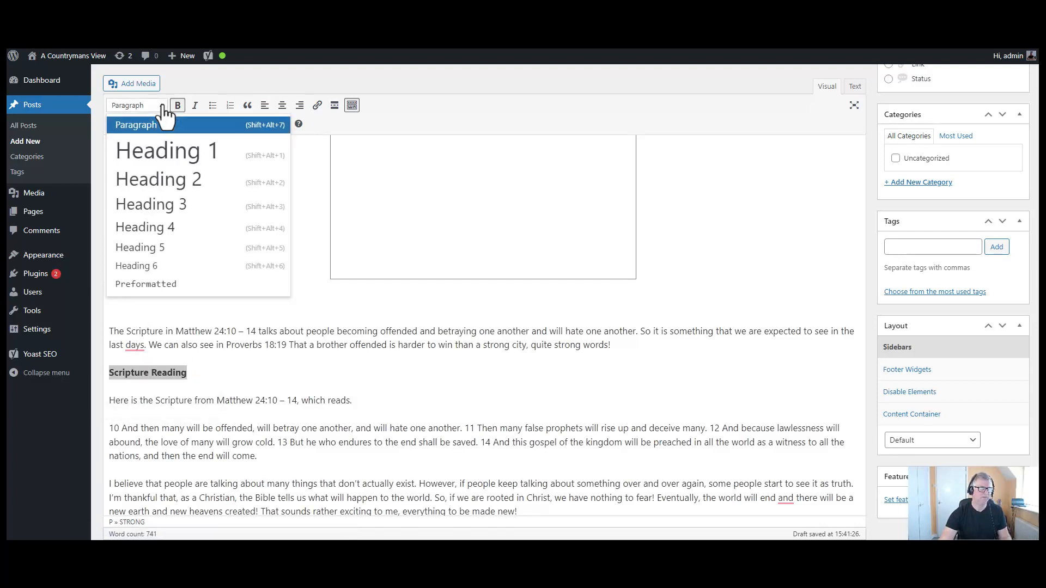
click(159, 178)
click(337, 352)
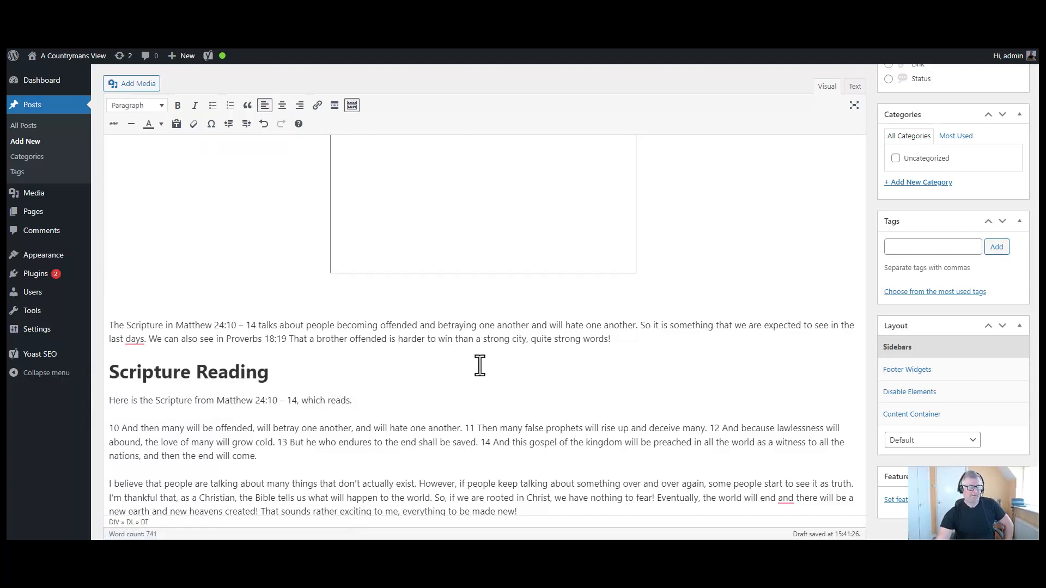
scroll(474, 362, down, 2)
scroll(393, 320, down, 1)
click(673, 440)
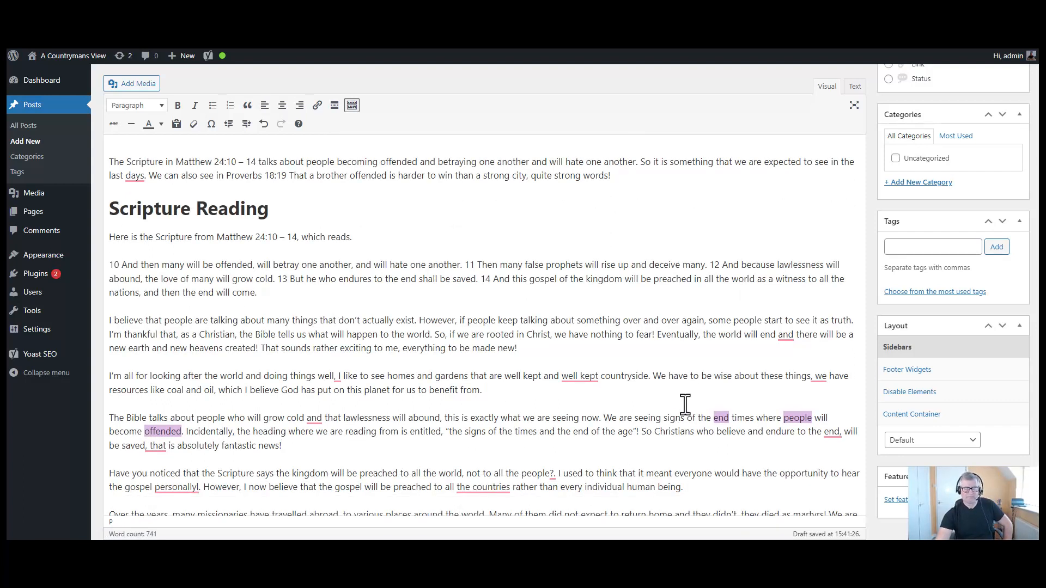
scroll(708, 414, down, 2)
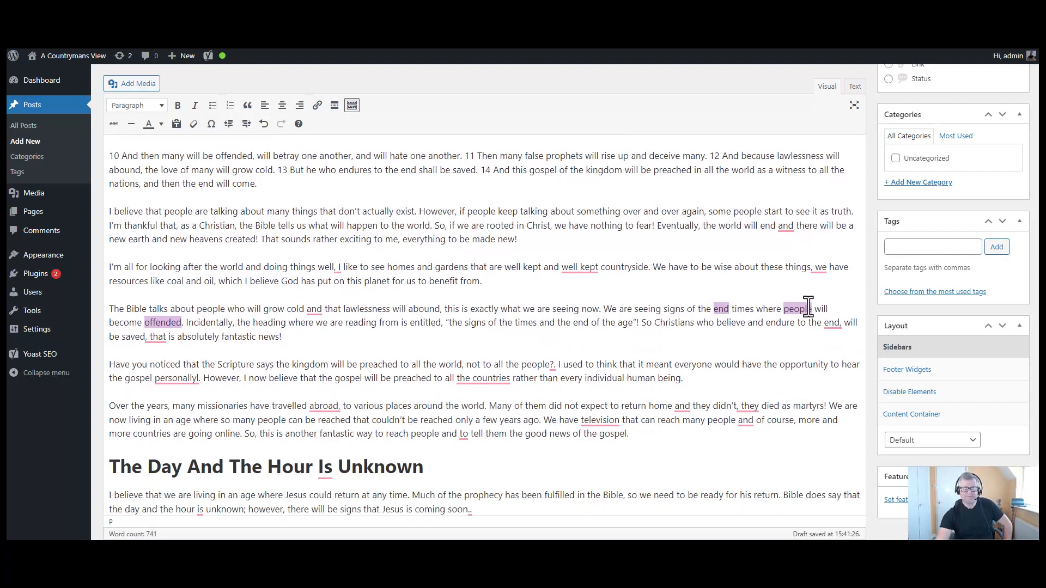
scroll(747, 383, down, 2)
scroll(746, 383, down, 2)
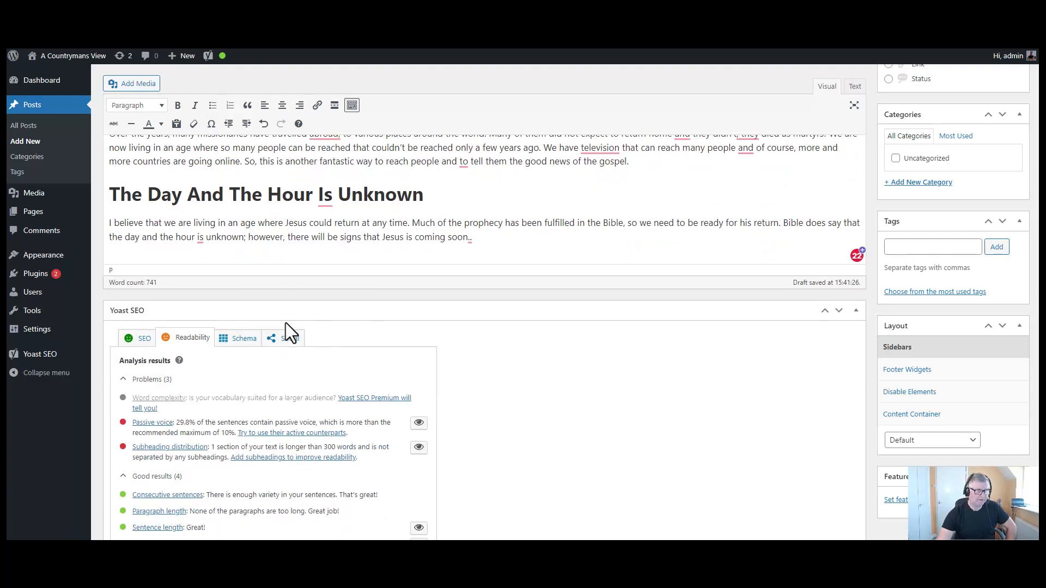
click(133, 339)
scroll(358, 420, down, 3)
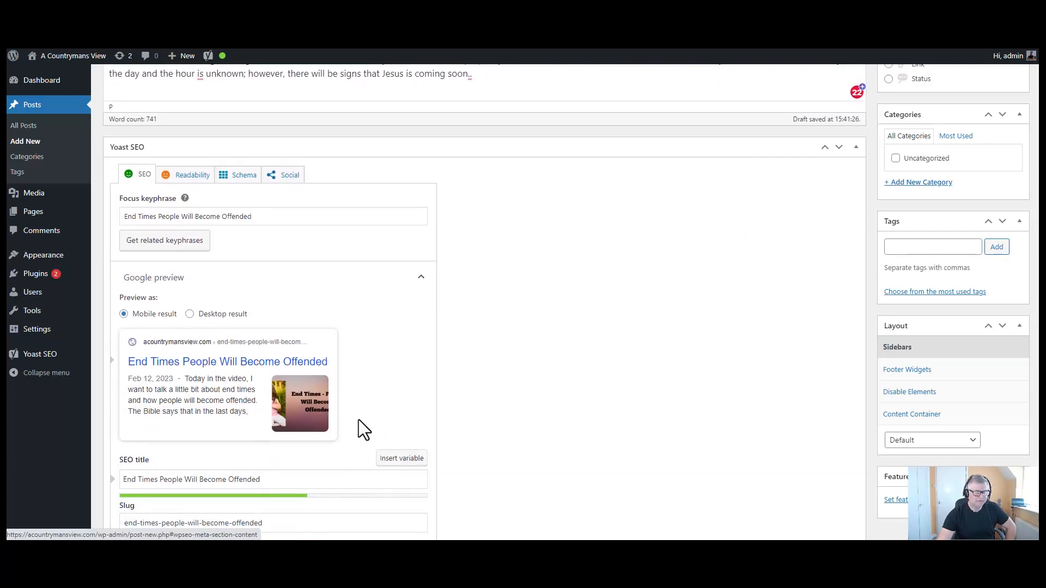
scroll(358, 420, up, 4)
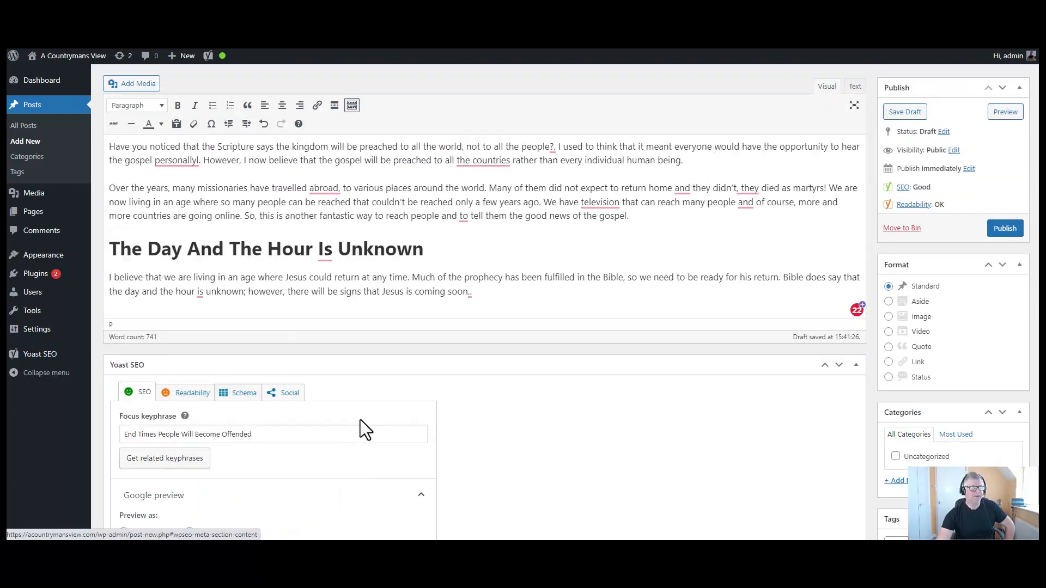
click(197, 396)
scroll(303, 435, down, 2)
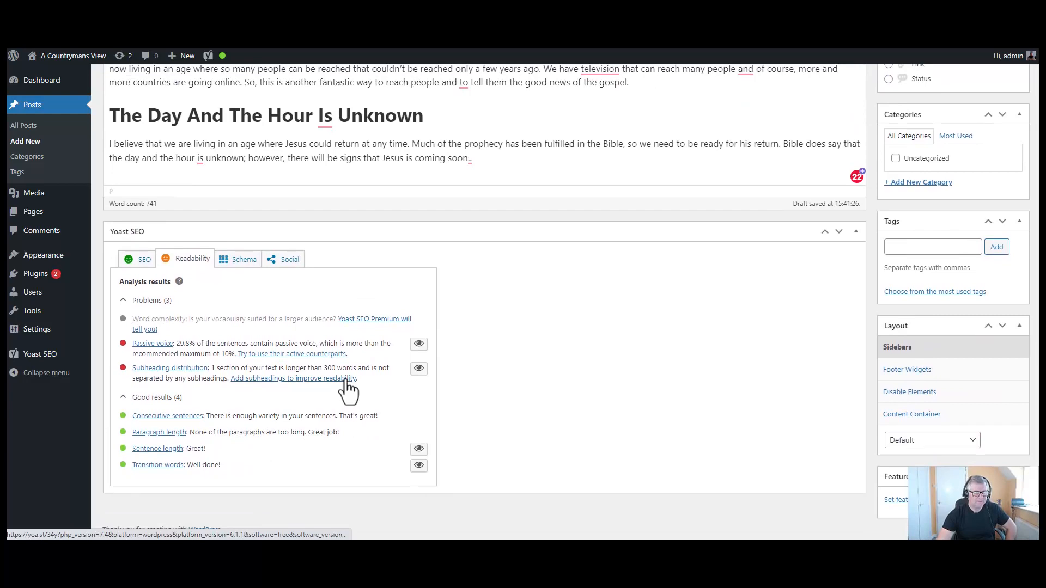
scroll(665, 303, up, 5)
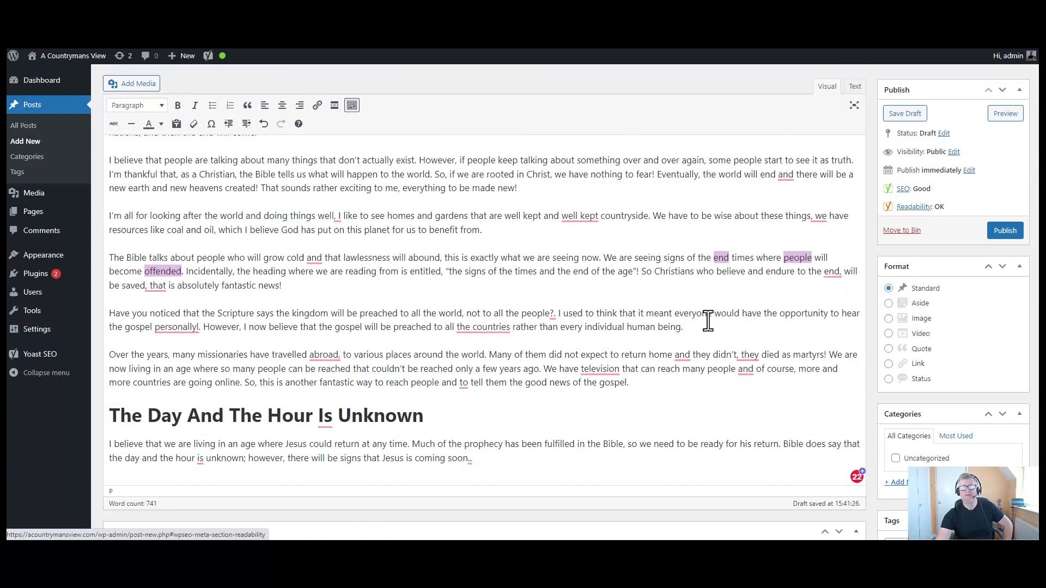
click(1004, 231)
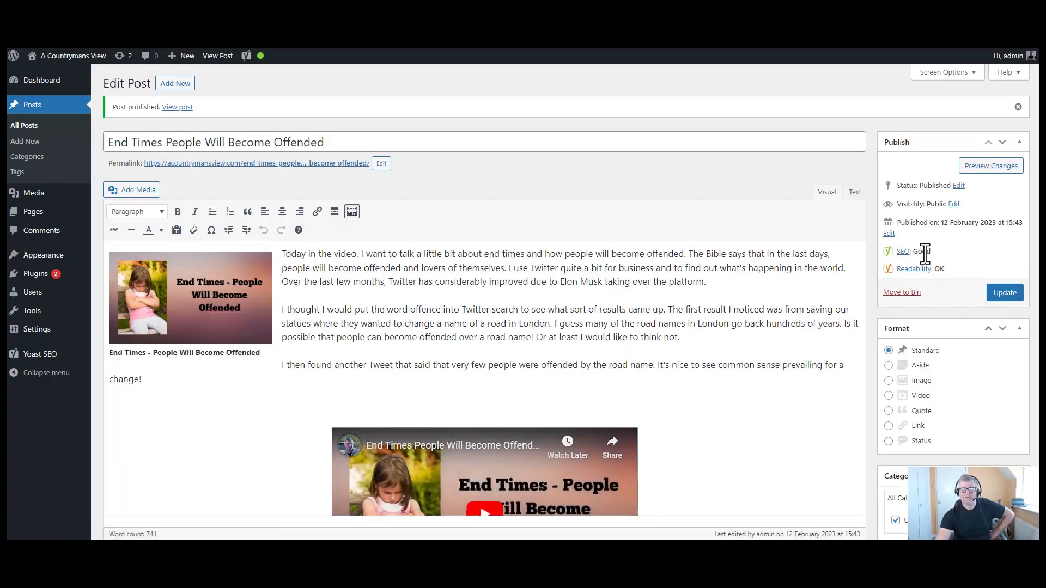
scroll(624, 290, down, 10)
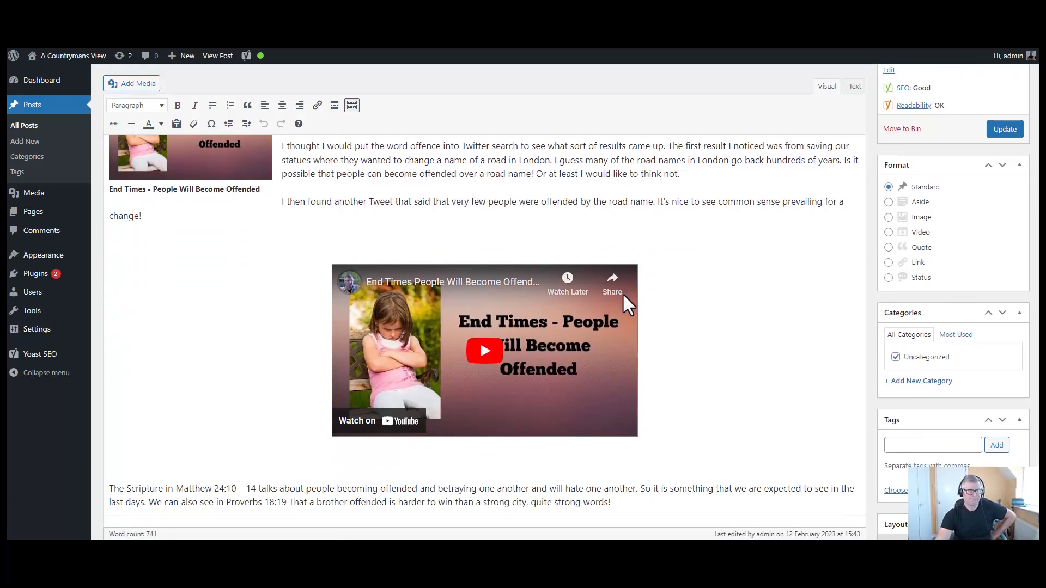
scroll(625, 296, down, 5)
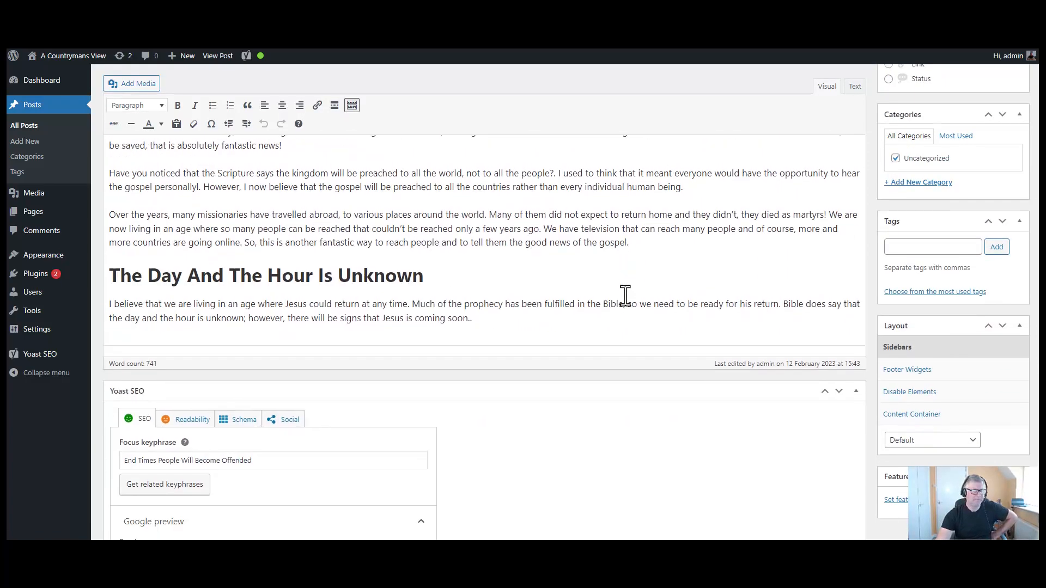
scroll(429, 330, down, 4)
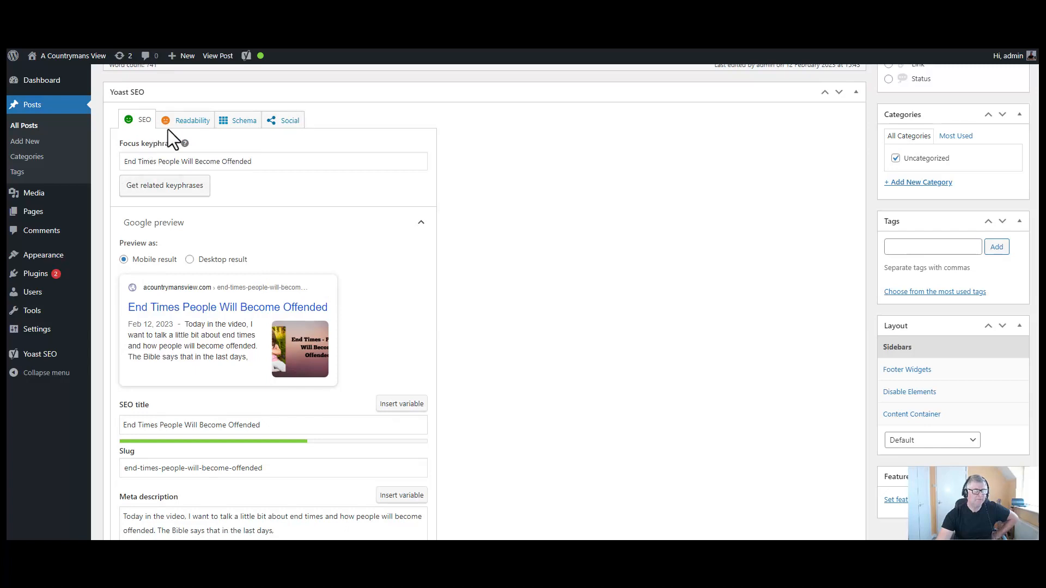
click(188, 121)
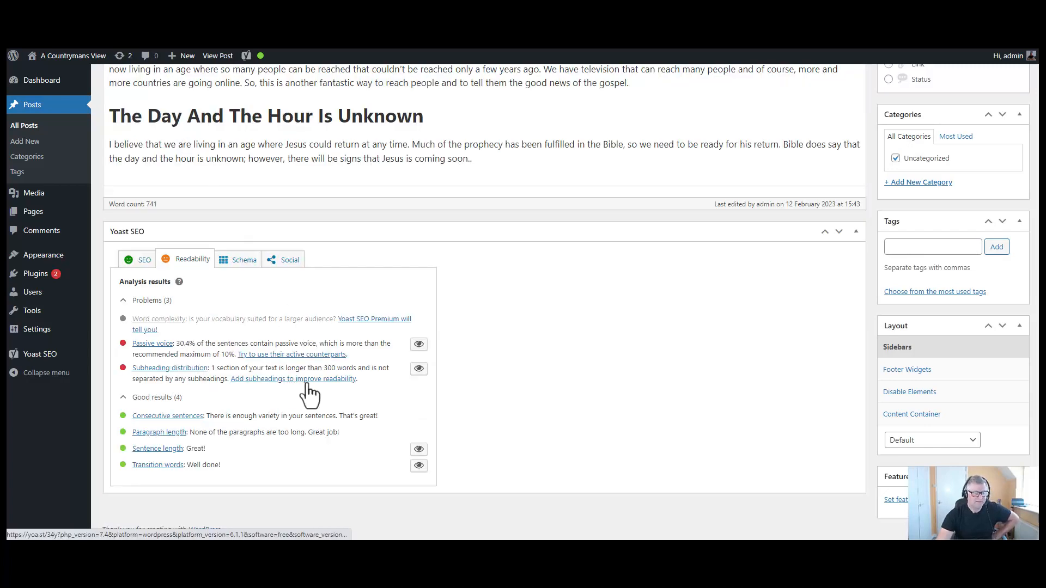
scroll(320, 384, up, 3)
scroll(320, 384, up, 4)
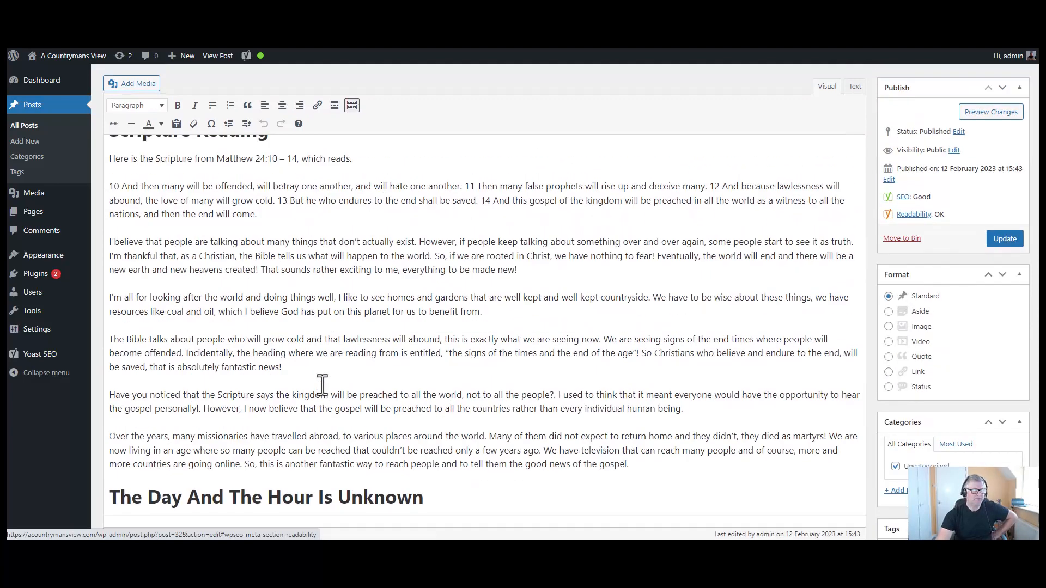
scroll(323, 385, up, 3)
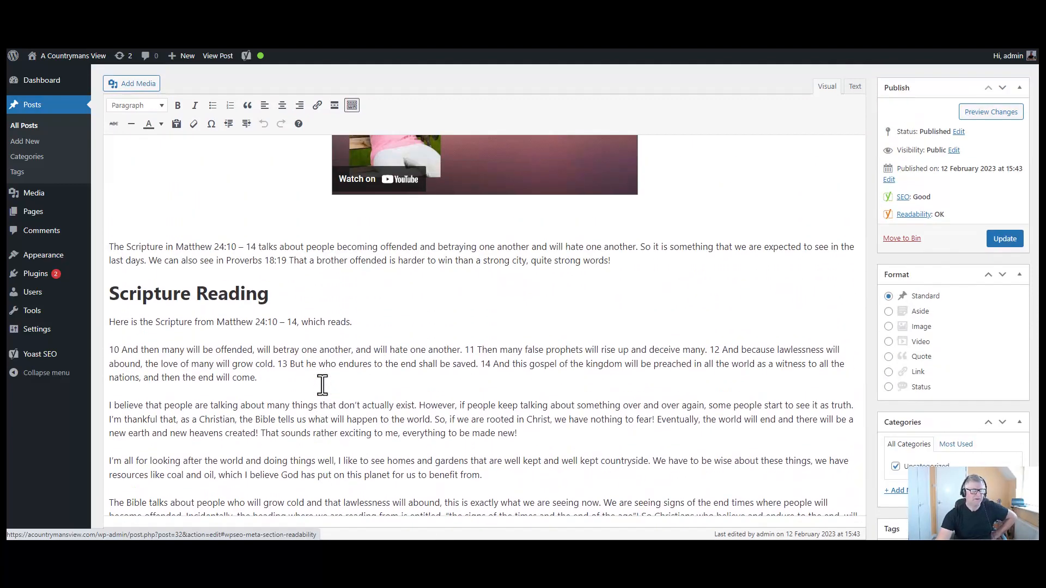
scroll(323, 385, down, 3)
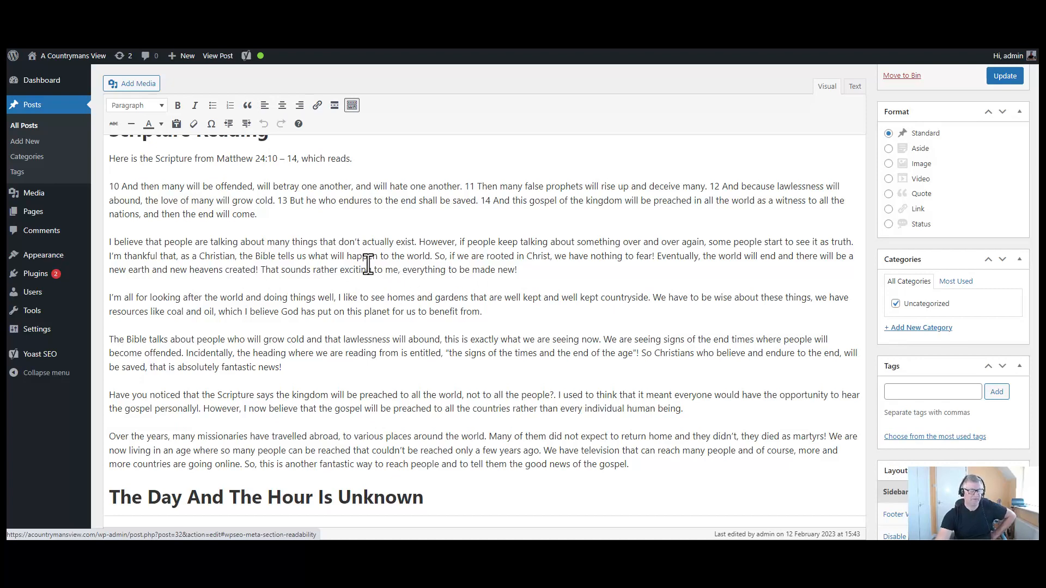
scroll(377, 280, up, 3)
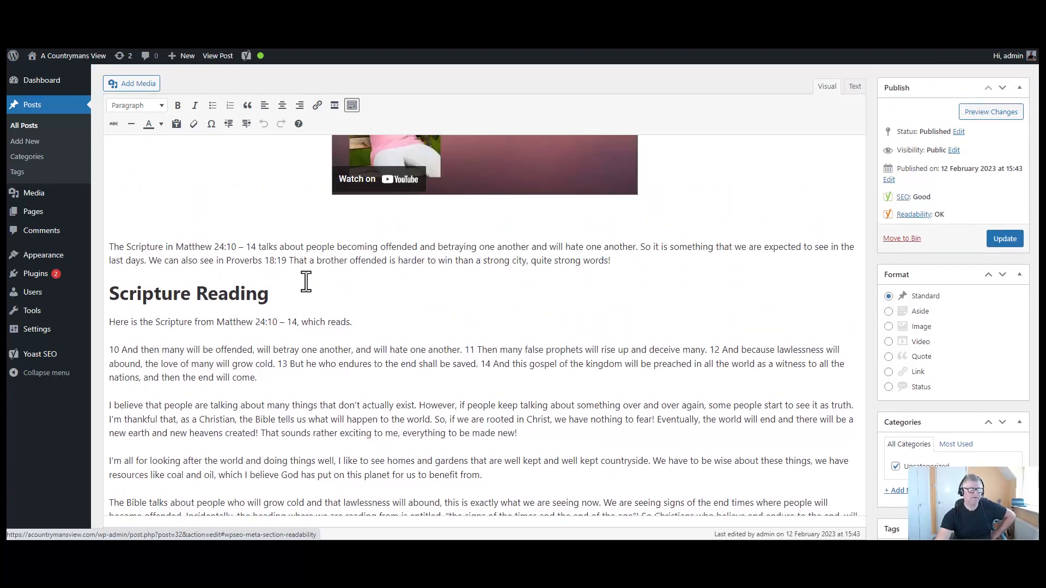
scroll(306, 281, down, 2)
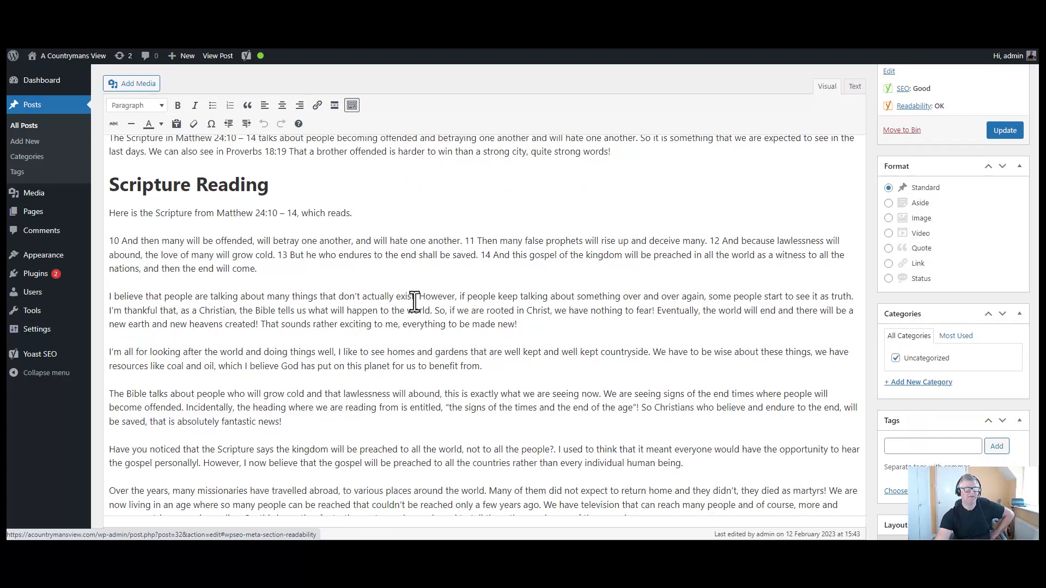
scroll(311, 297, down, 1)
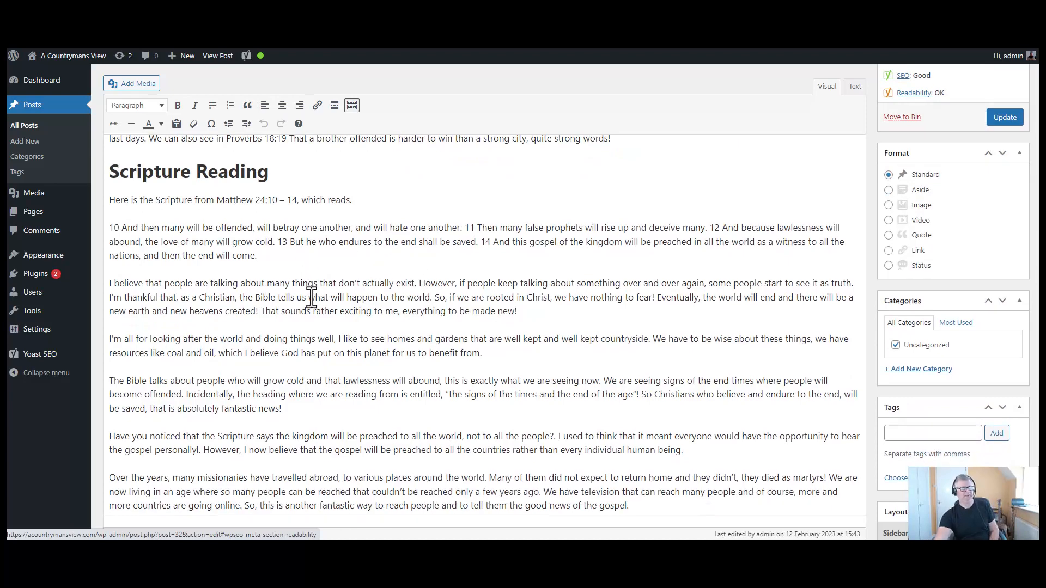
scroll(311, 297, down, 2)
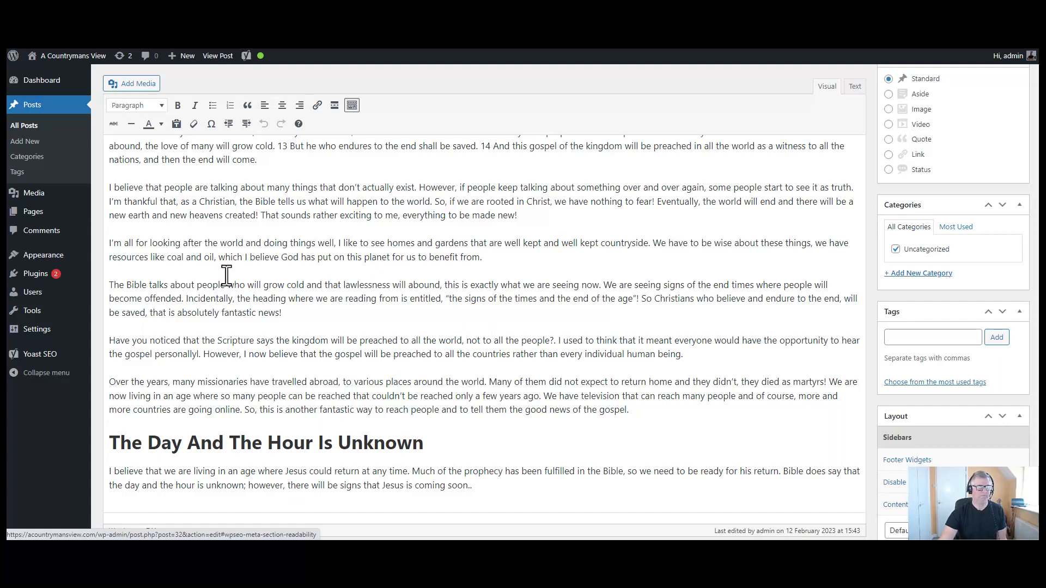
- Add 'The Bible Tells Us What Is Going To Happen' as a bold Heading 2 after 'benefit from.'
click(498, 263)
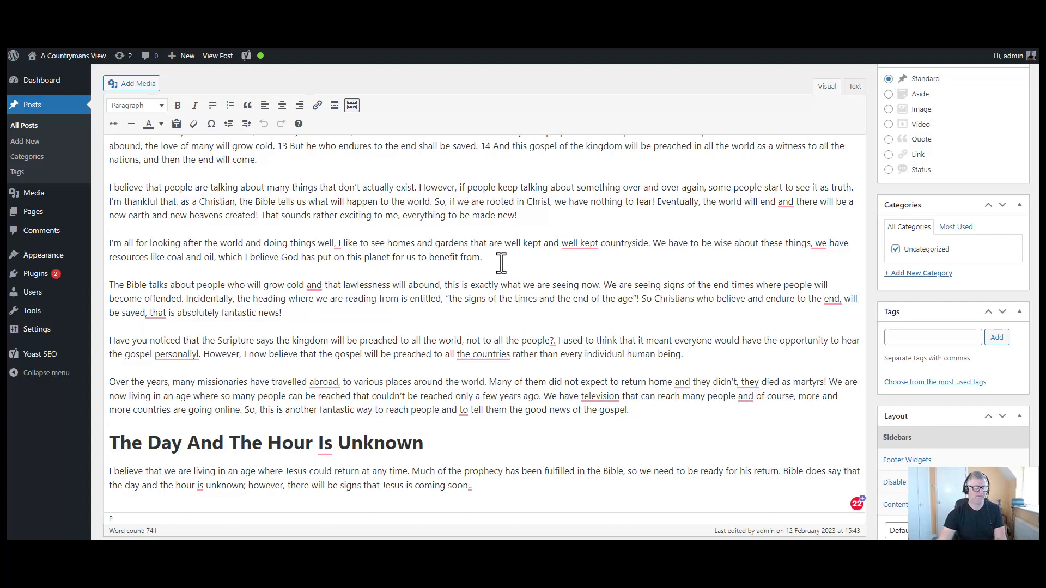
key(Return)
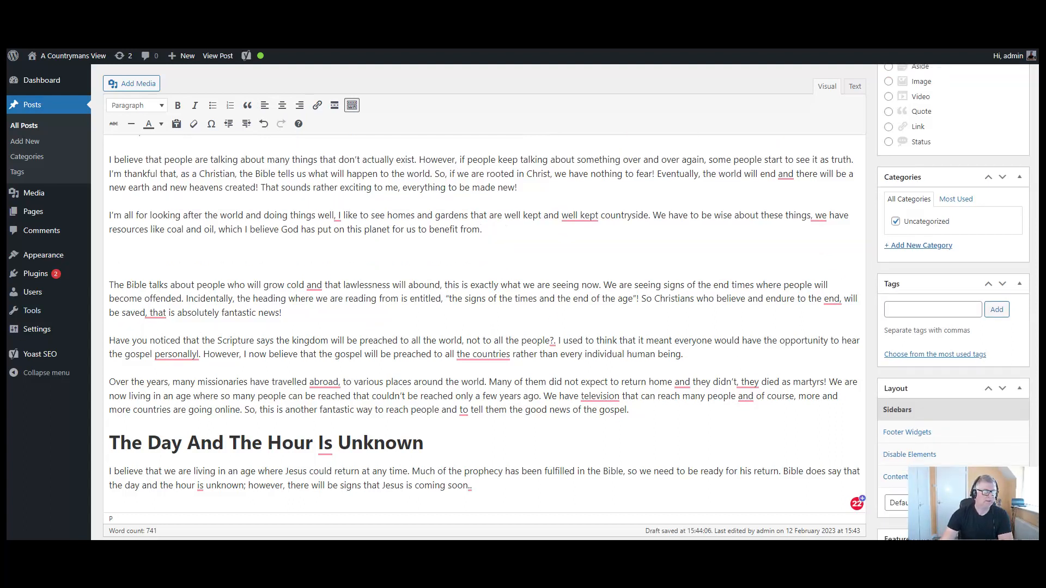
right_click(115, 256)
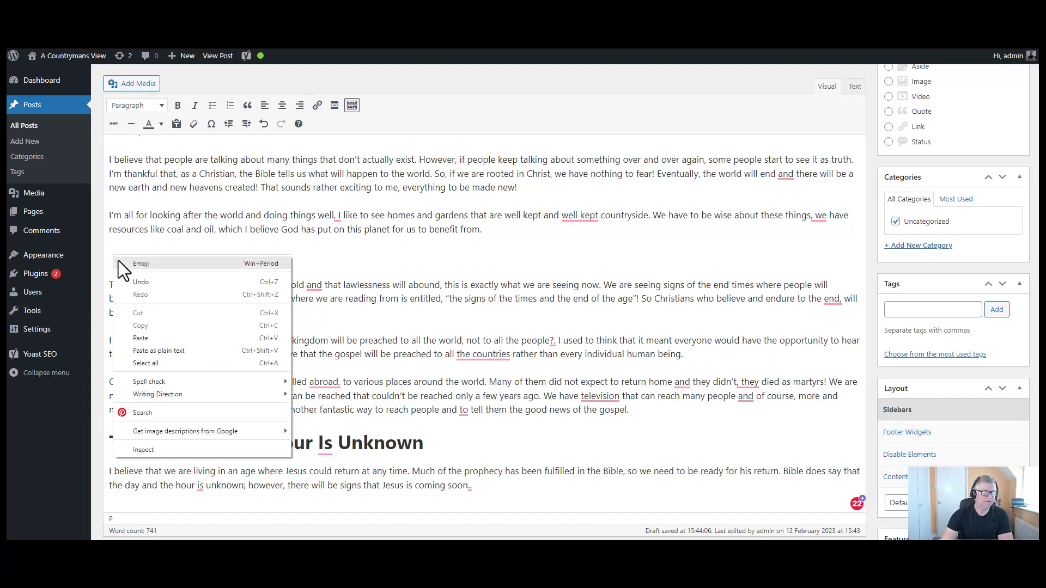
click(170, 349)
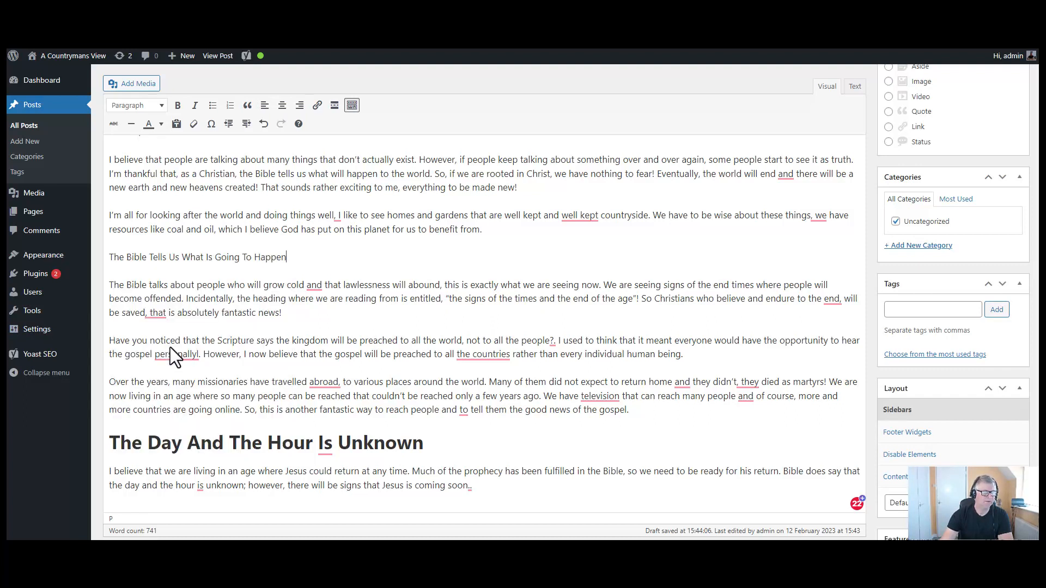
triple_click(252, 258)
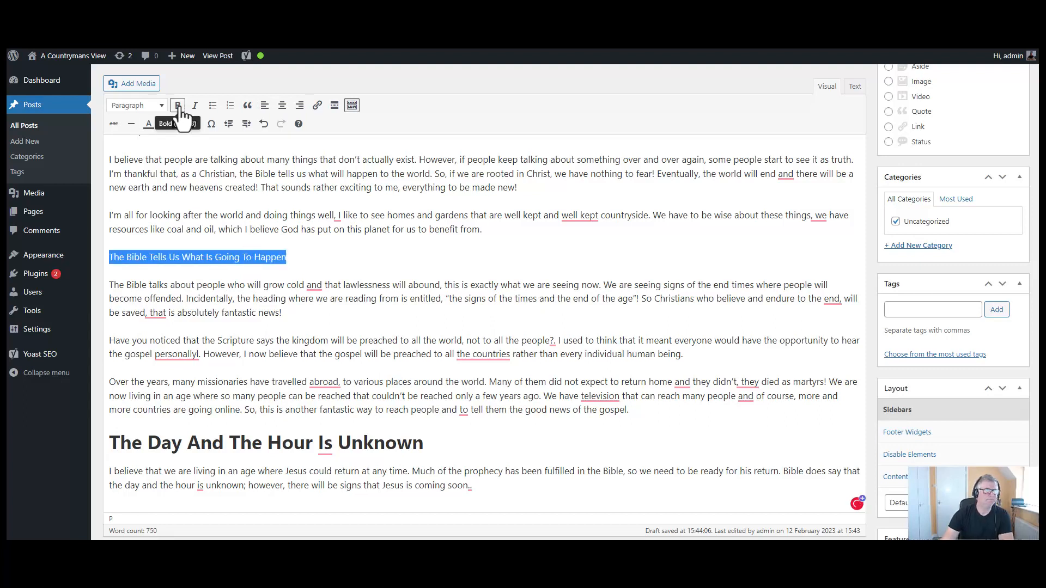
click(178, 106)
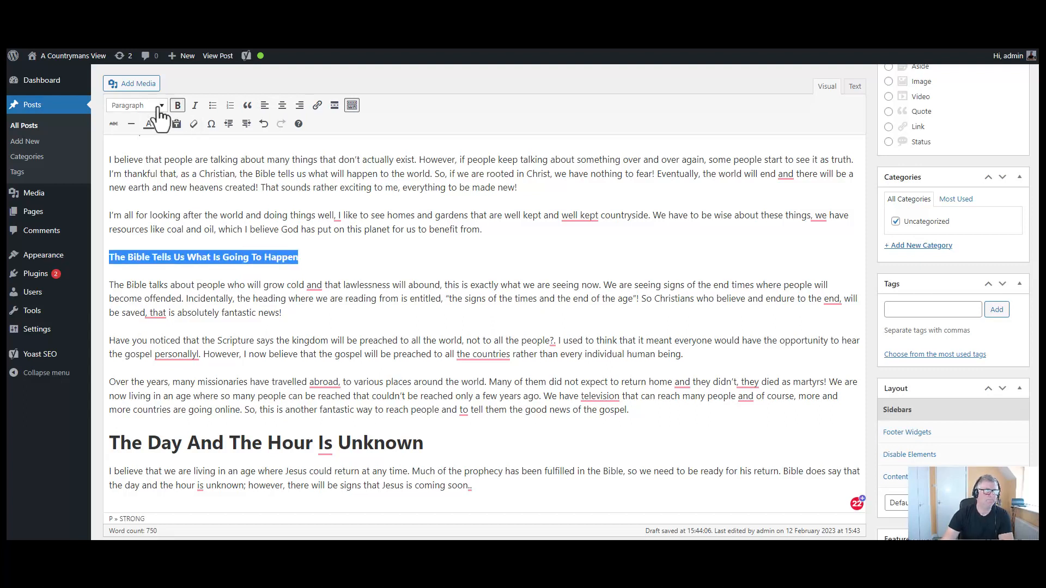
click(155, 105)
click(159, 183)
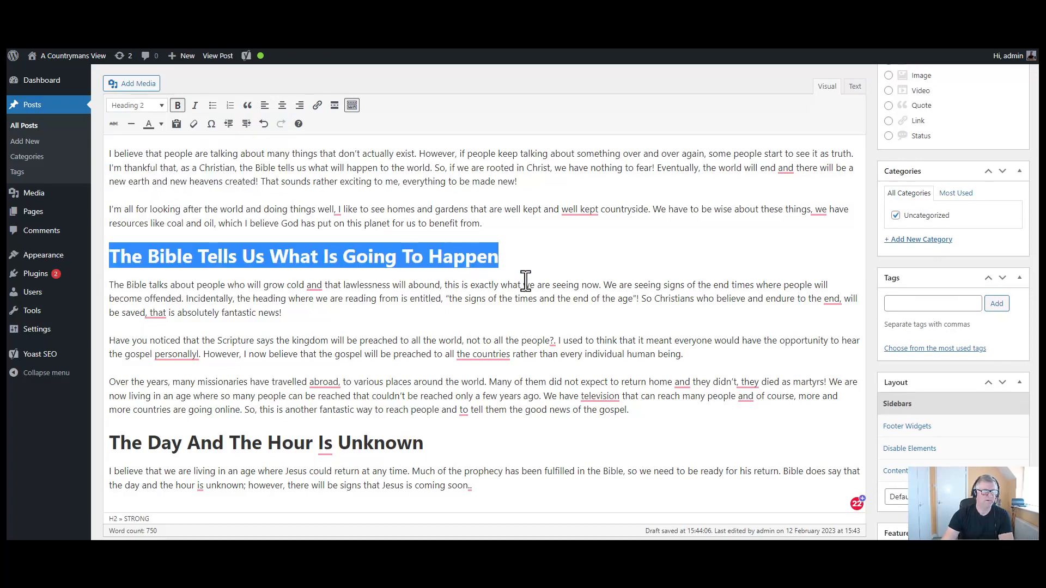
click(561, 260)
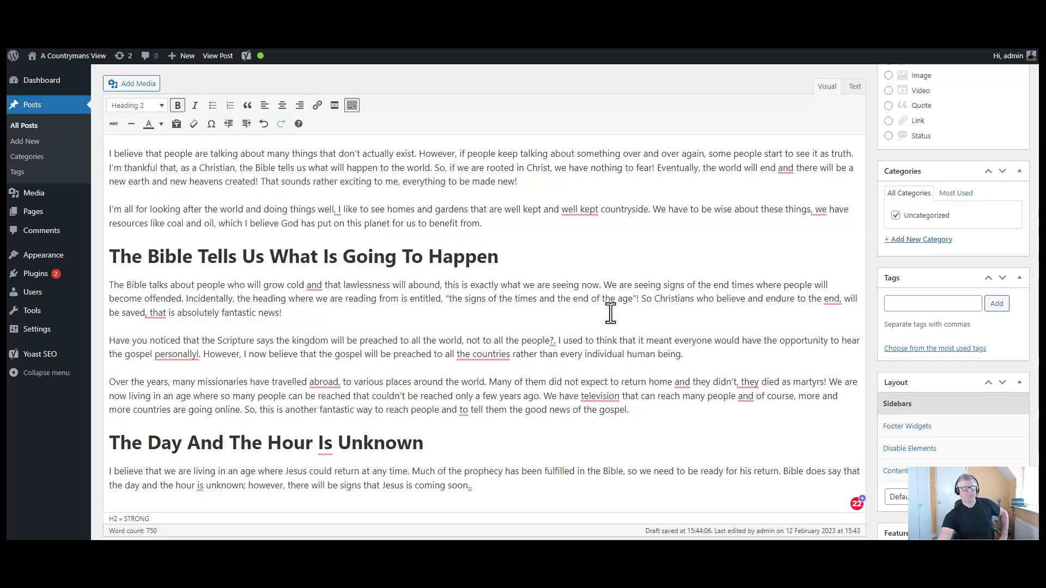
scroll(626, 346, up, 4)
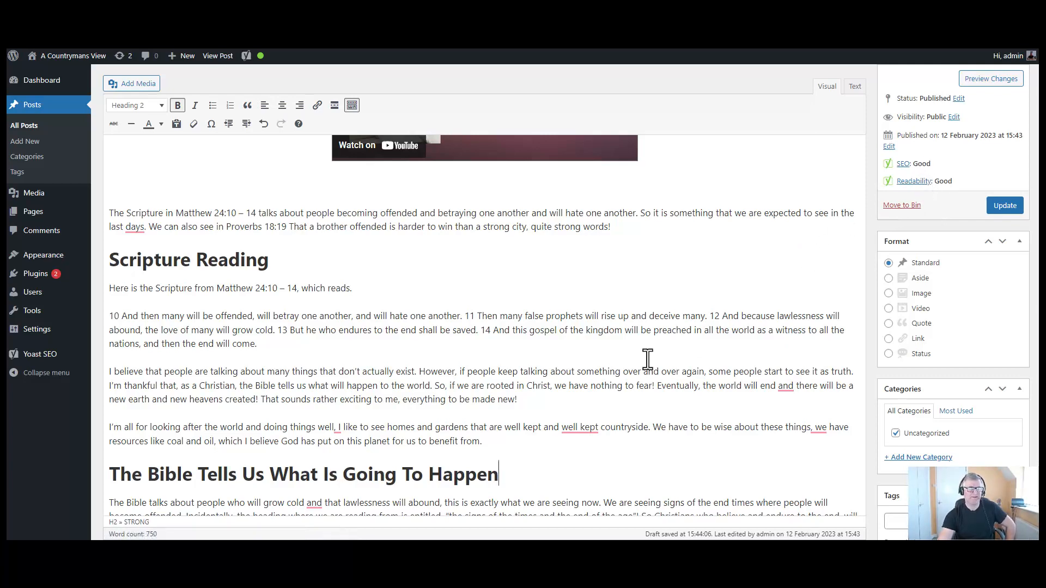
- Confirm Readability is Good, then view the published post on the live site
scroll(648, 360, down, 8)
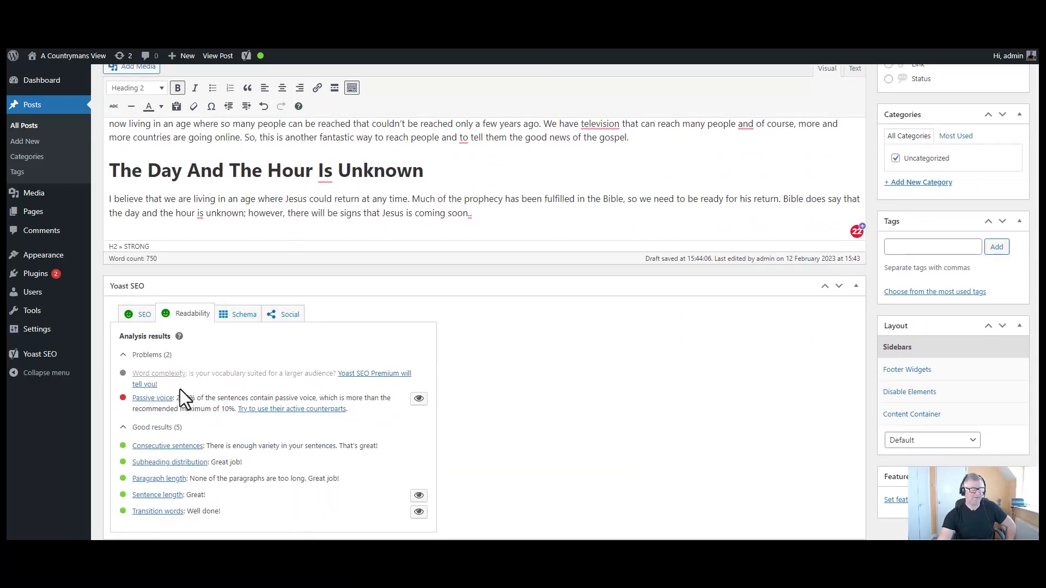
scroll(495, 307, up, 5)
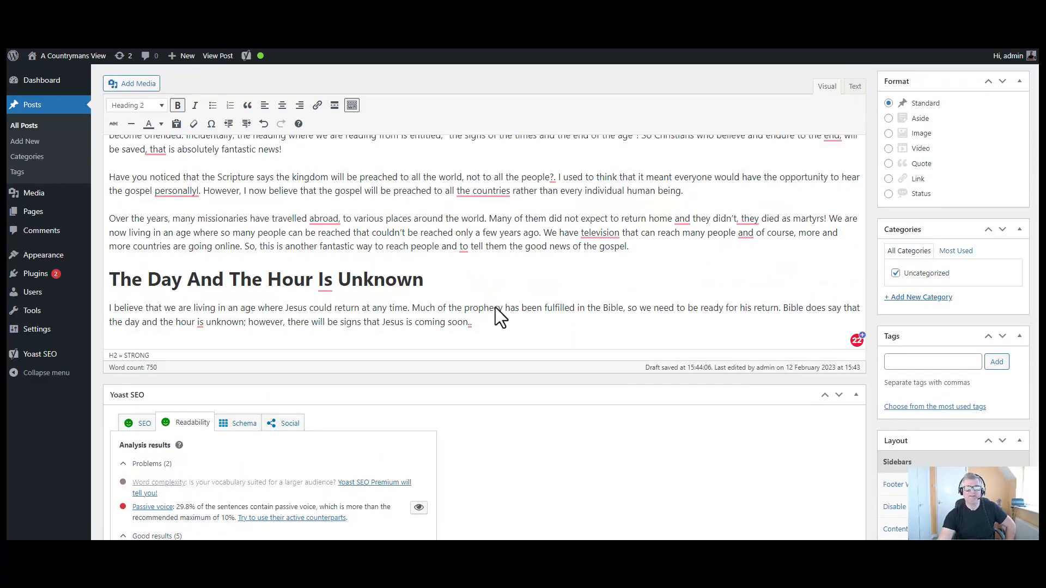
scroll(500, 306, up, 10)
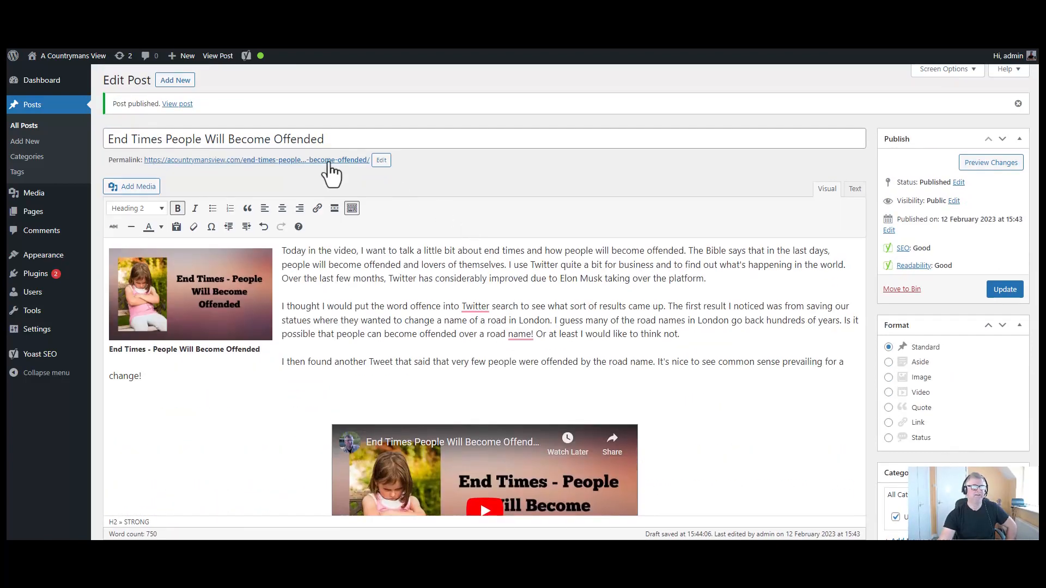
click(217, 56)
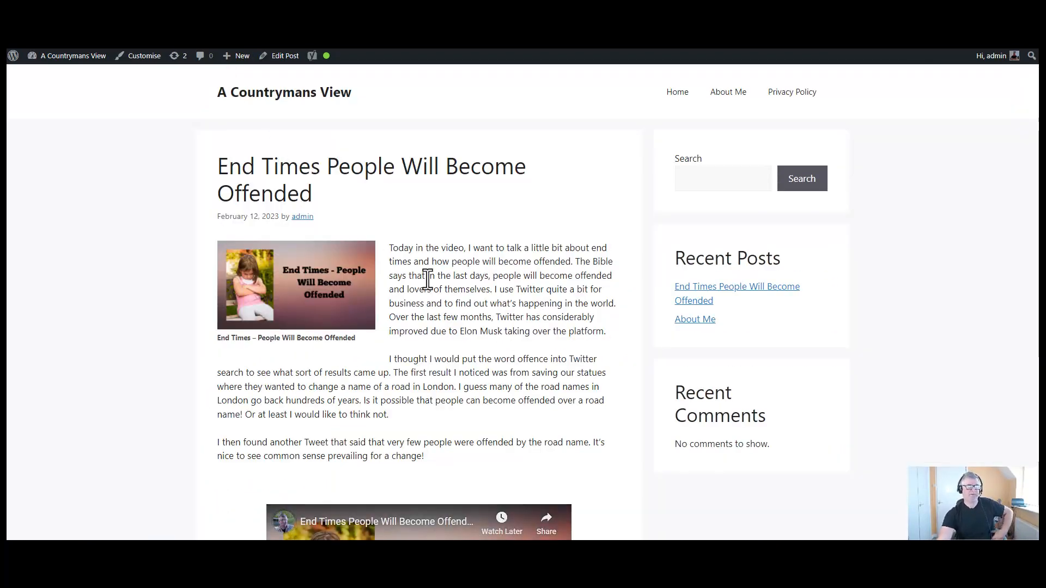
scroll(455, 319, down, 3)
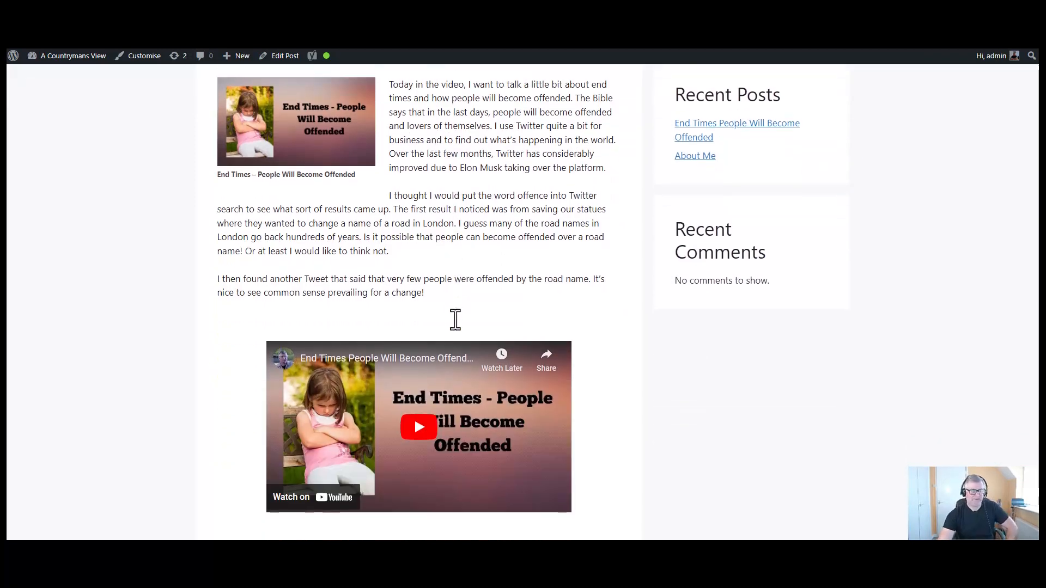
scroll(455, 315, up, 2)
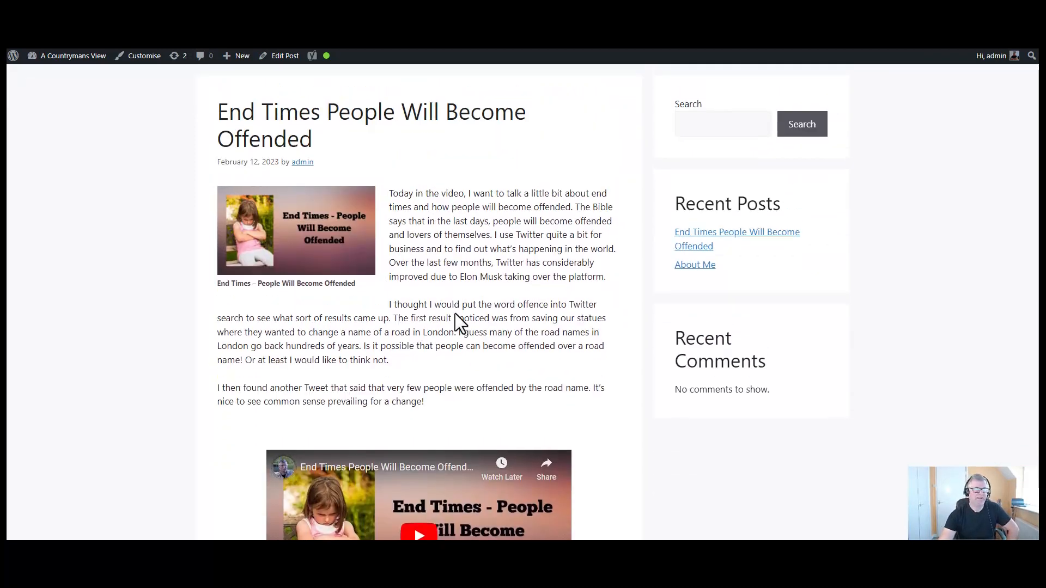
scroll(456, 315, down, 1)
scroll(486, 265, down, 4)
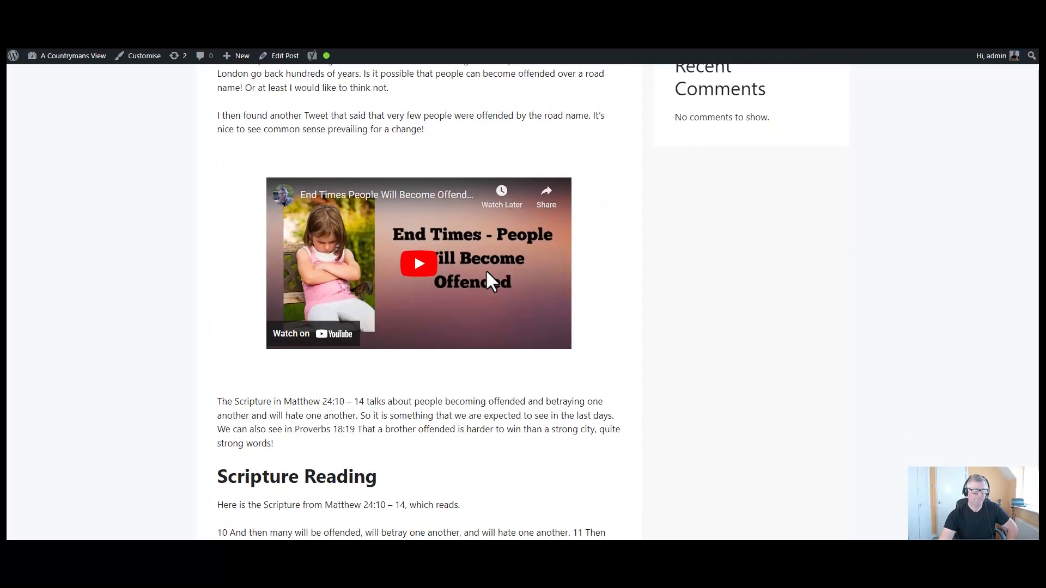
scroll(486, 271, down, 1)
scroll(413, 327, down, 3)
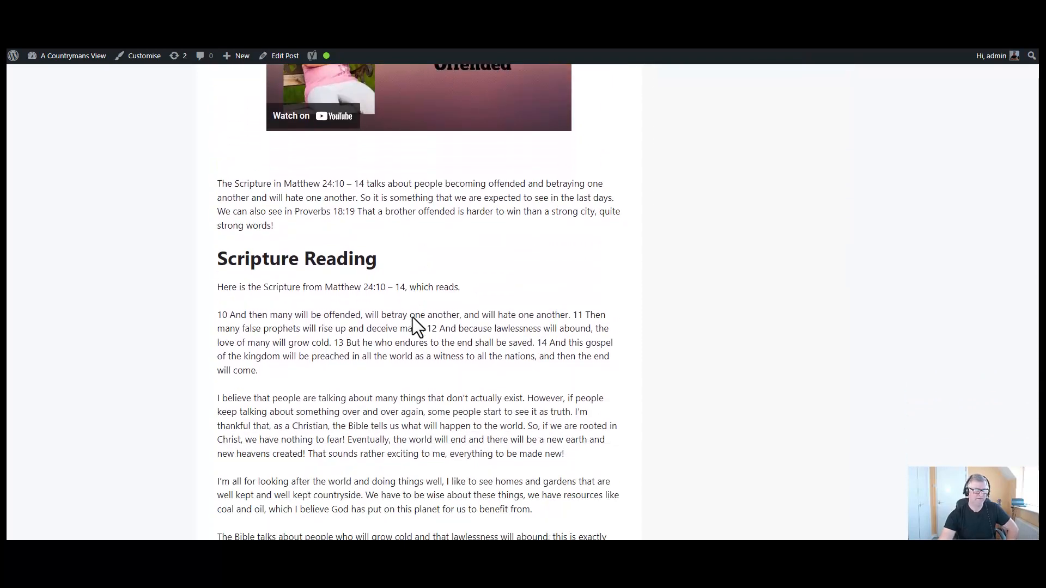
scroll(414, 319, down, 8)
scroll(414, 319, down, 2)
scroll(565, 340, up, 4)
scroll(566, 341, up, 14)
scroll(566, 340, up, 3)
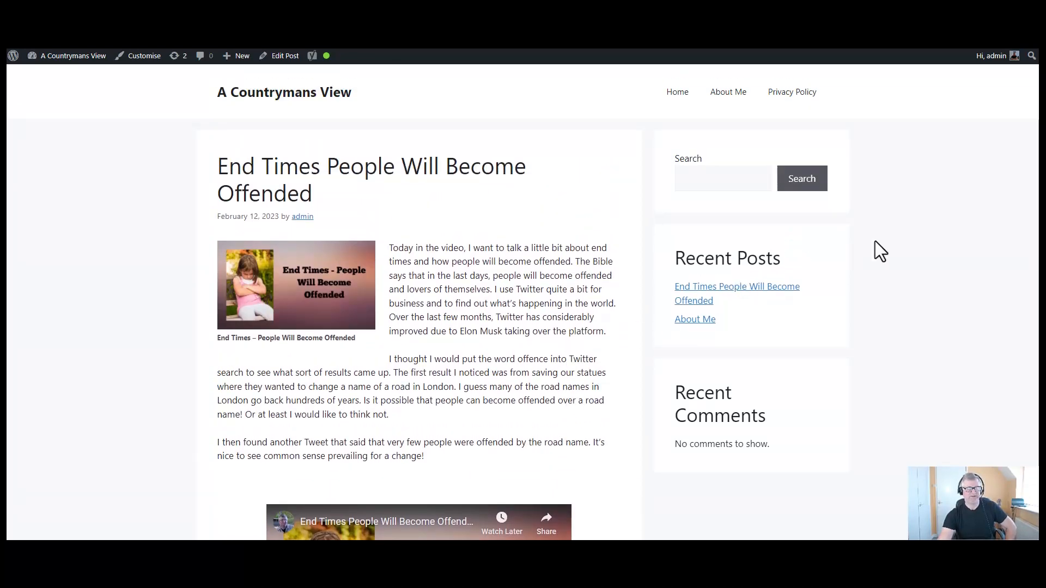